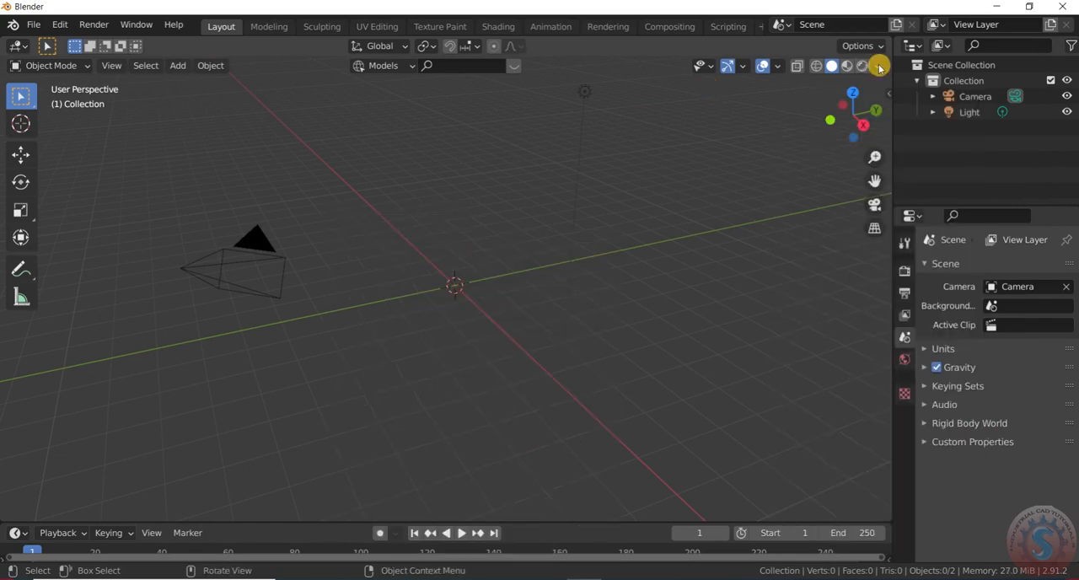
- Start the Shortcut VUr input display with its dock set to Center, and hide the sidebar
click(888, 94)
click(884, 175)
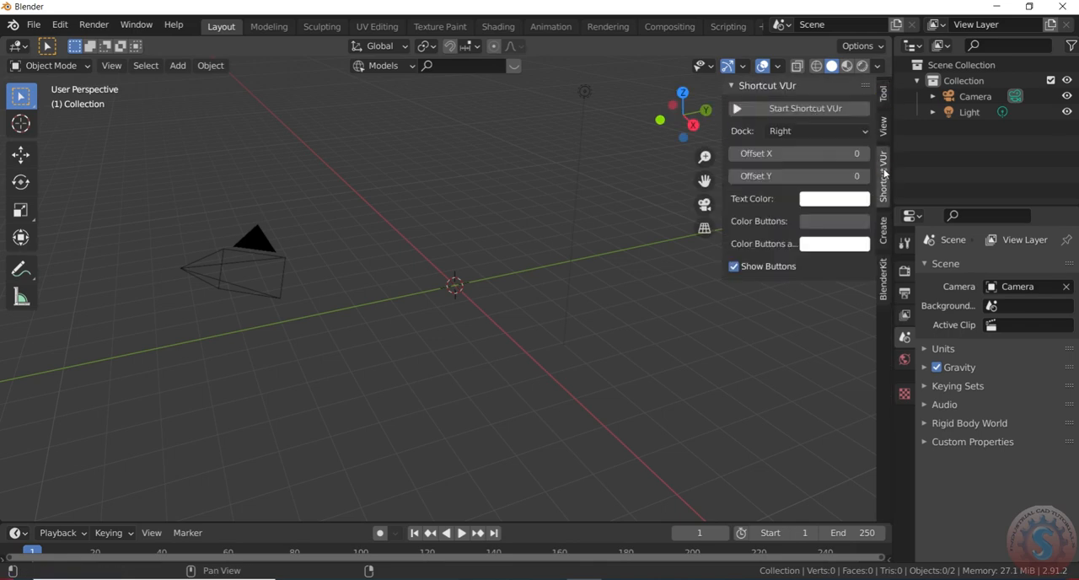
click(787, 131)
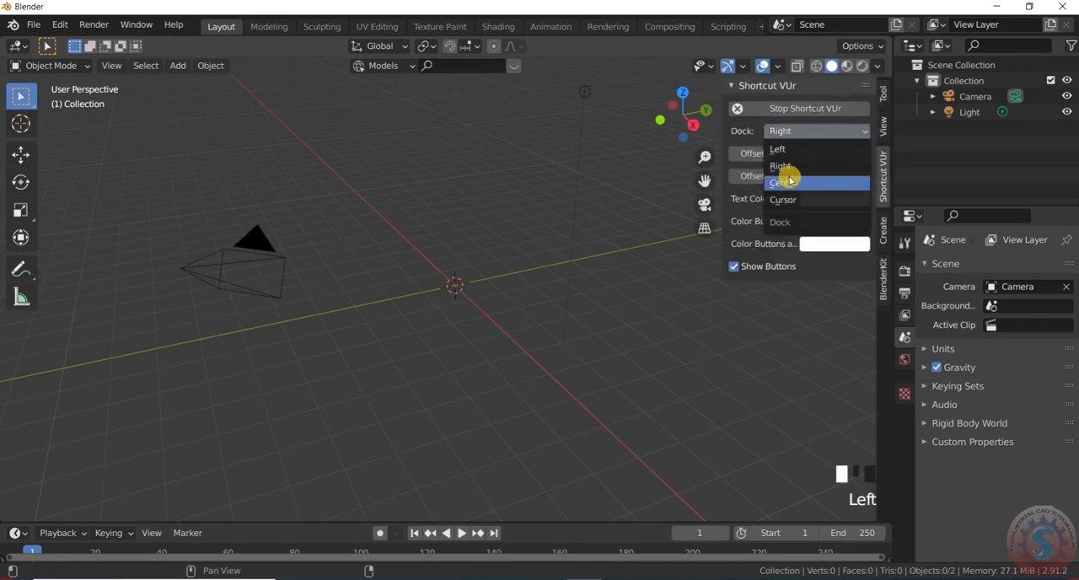
click(783, 180)
click(733, 88)
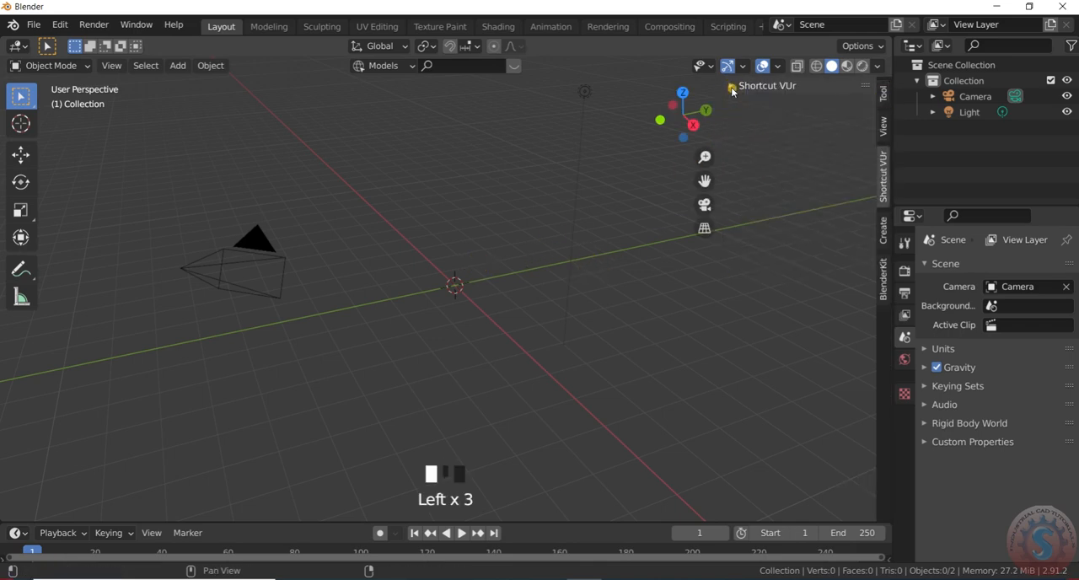
key(n)
- Add a cylinder mesh with 32 vertices, a 1 m radius and a depth of 0.25 m at the origin
key(shift+a)
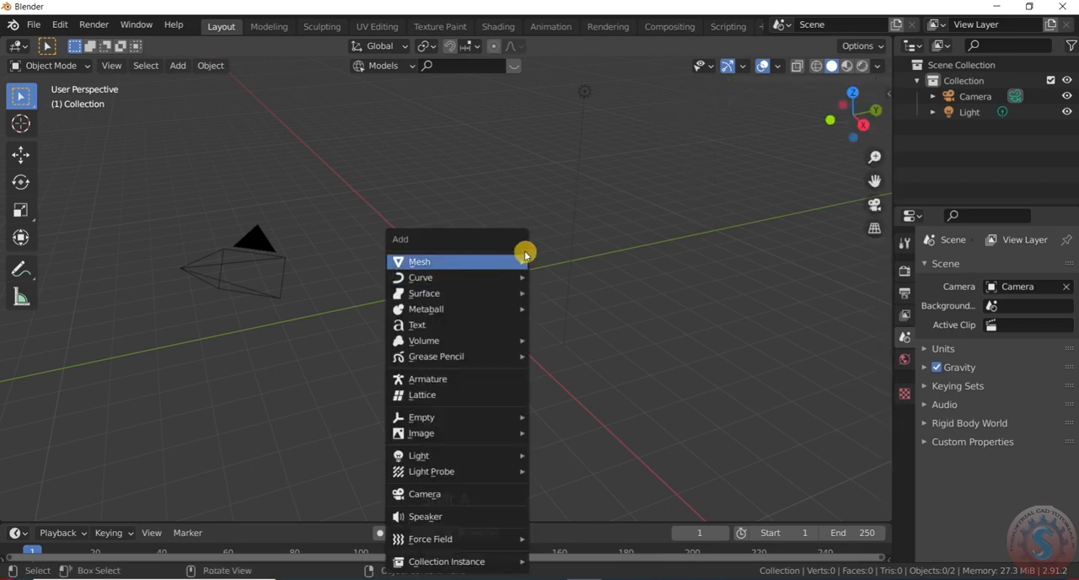
mouse_move(518, 261)
click(578, 338)
click(54, 508)
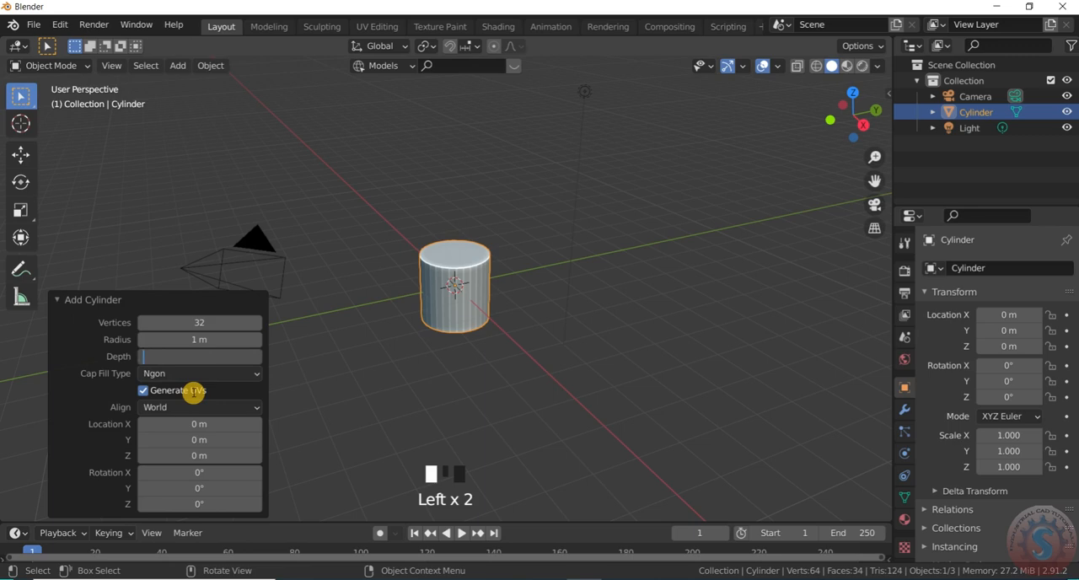
key(Return)
- Shade the disc smooth and enable Auto Smooth at 30° in its normals settings
scroll(554, 321, up, 4)
right_click(548, 285)
click(548, 284)
click(905, 497)
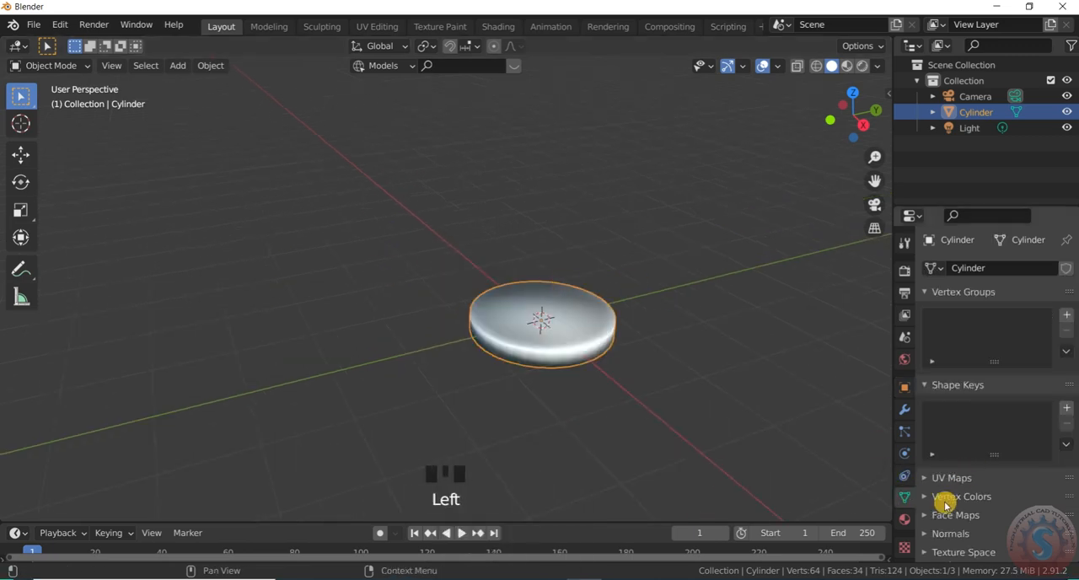
click(981, 557)
click(669, 205)
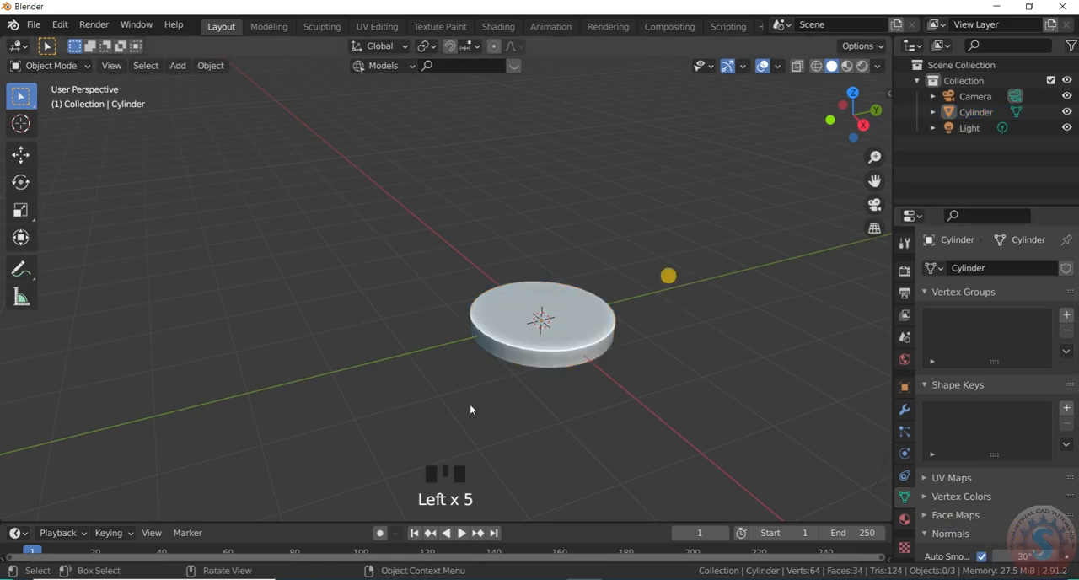
- In Edit Mode with face selection, inset the disc's top face by about 0.306 m
scroll(602, 315, down, 1)
scroll(601, 315, up, 2)
click(74, 66)
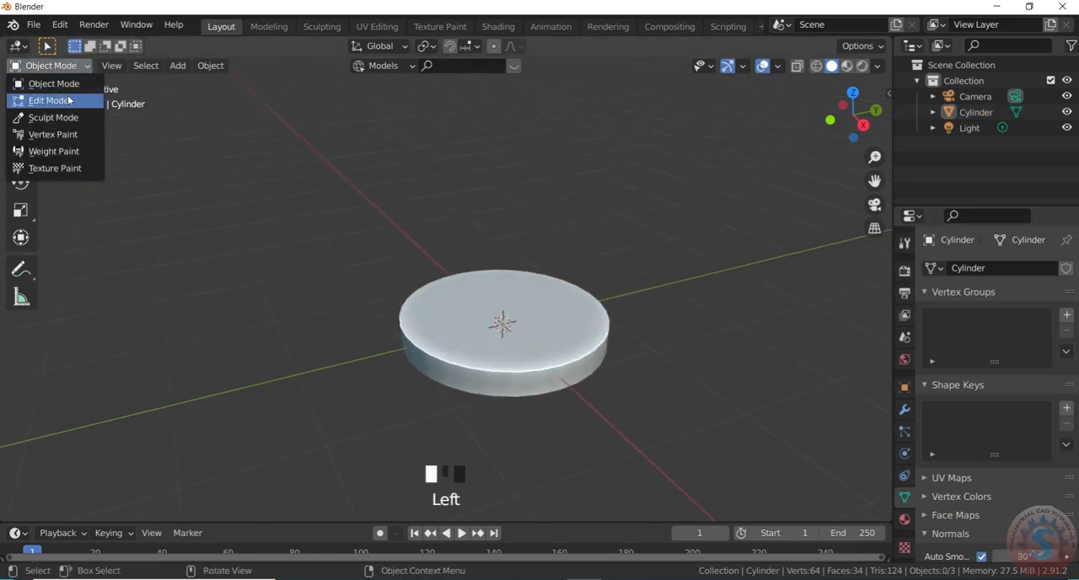
click(69, 100)
scroll(579, 326, up, 1)
click(574, 323)
scroll(578, 298, down, 1)
scroll(575, 305, up, 1)
click(132, 68)
click(570, 325)
scroll(574, 362, up, 1)
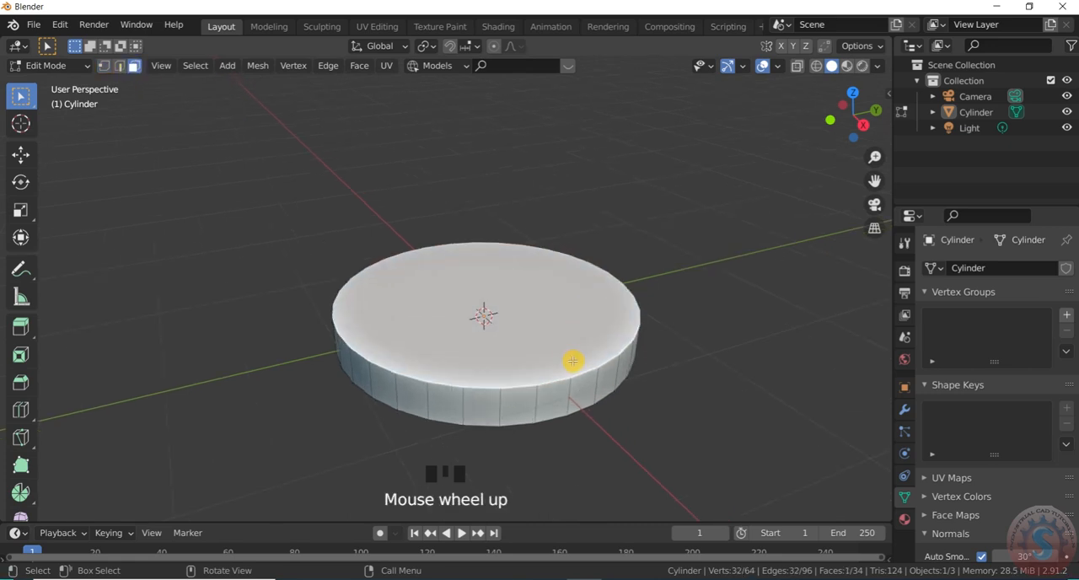
key(i)
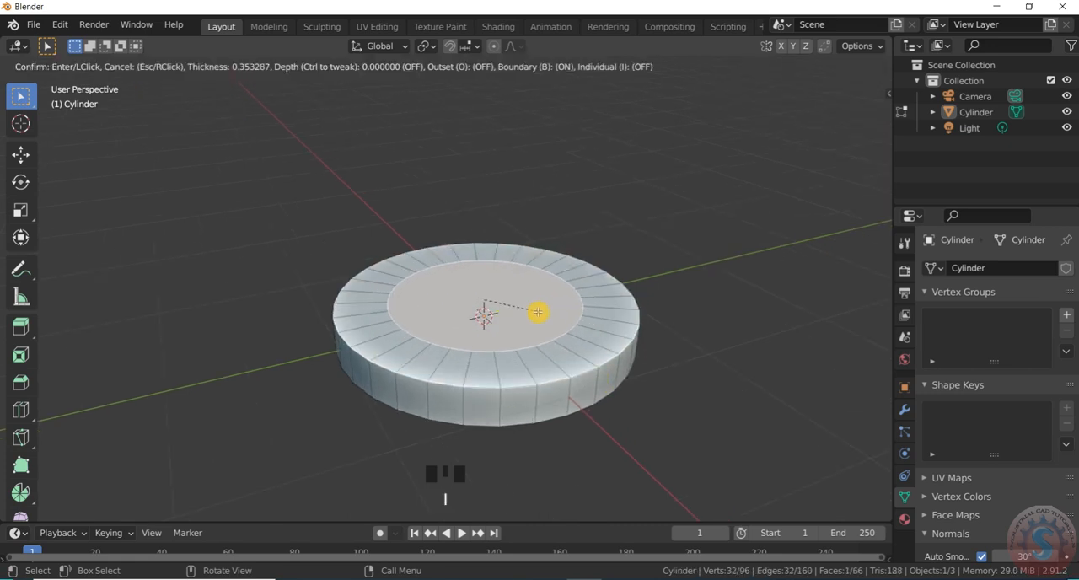
click(544, 314)
- Extrude the inset face slightly upward to form a thin raised step, and return to Object Mode
scroll(544, 314, up, 1)
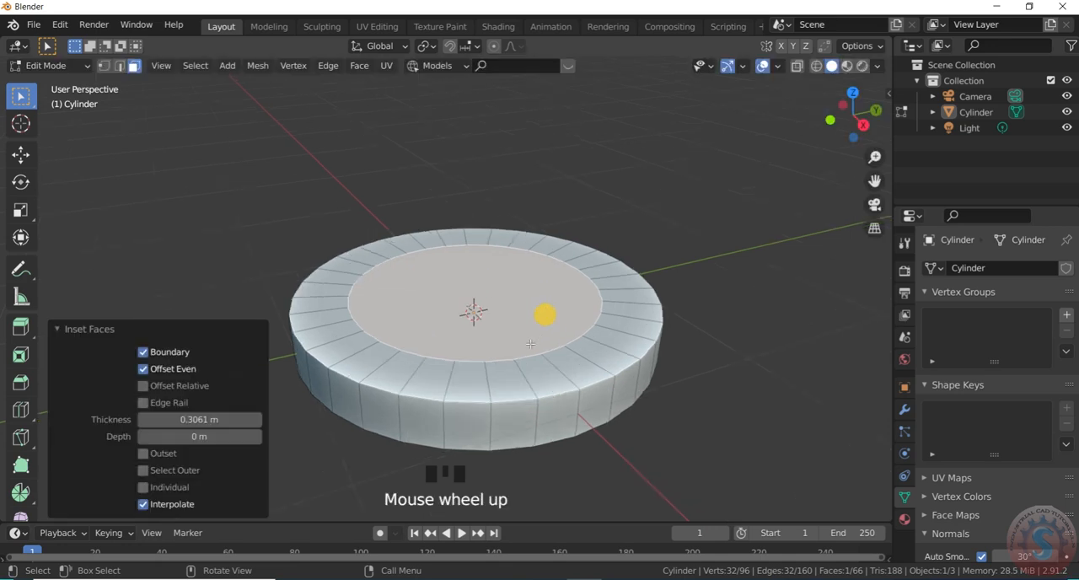
scroll(525, 352, down, 2)
key(e)
click(524, 344)
click(600, 172)
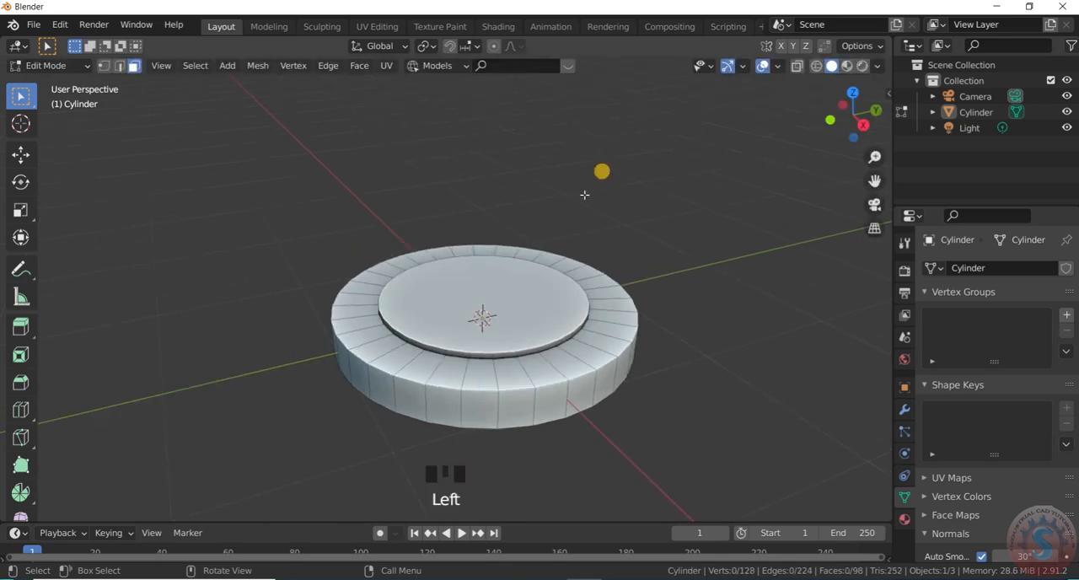
scroll(68, 101, up, 1)
click(67, 68)
click(74, 83)
- Add a second cylinder at the origin with a 1 m radius and a depth of about 2.57 m
scroll(513, 248, up, 2)
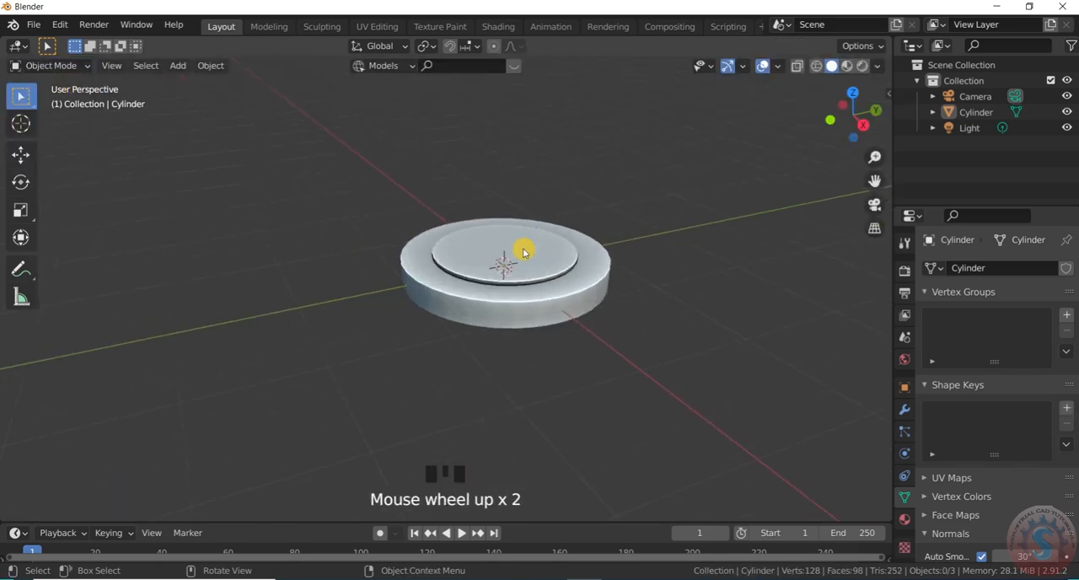
key(shift+a)
mouse_move(520, 250)
click(610, 336)
scroll(609, 270, down, 1)
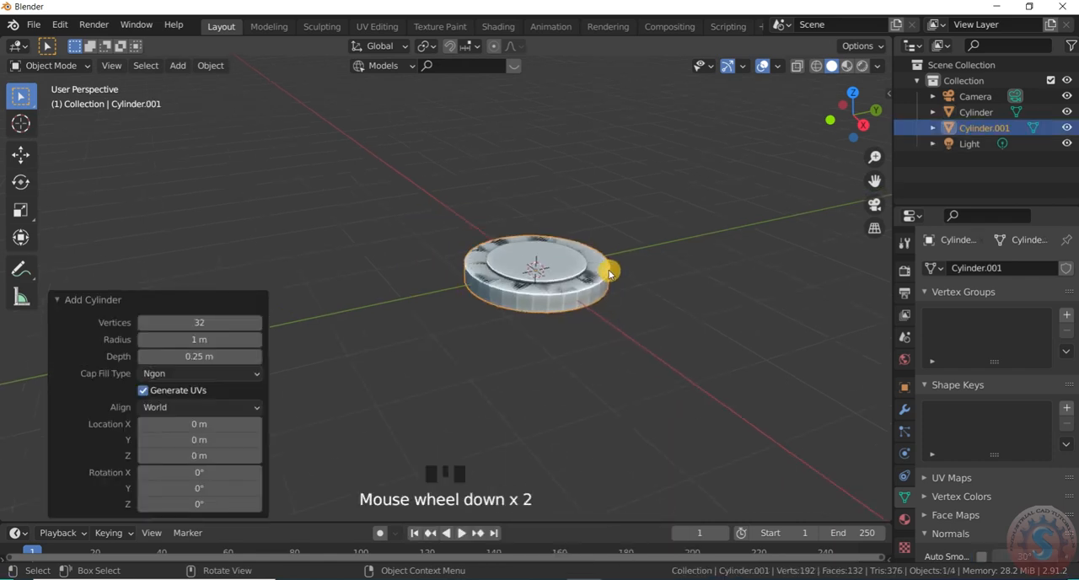
scroll(290, 376, up, 2)
drag(200, 356, 340, 357)
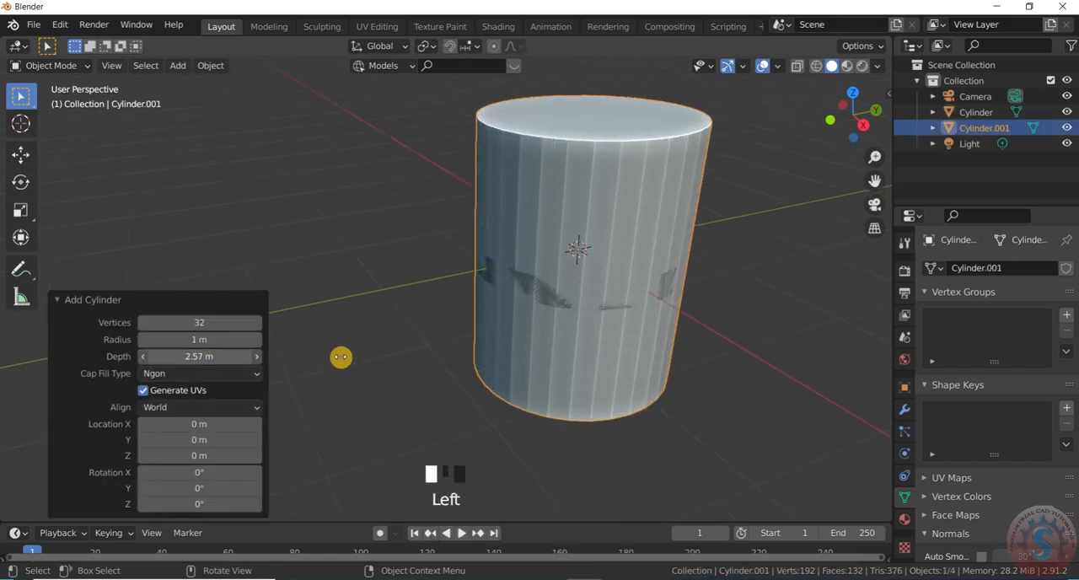
- Scale the new tall cylinder uniformly to about 0.450 so it sits inside the raised step
key(s)
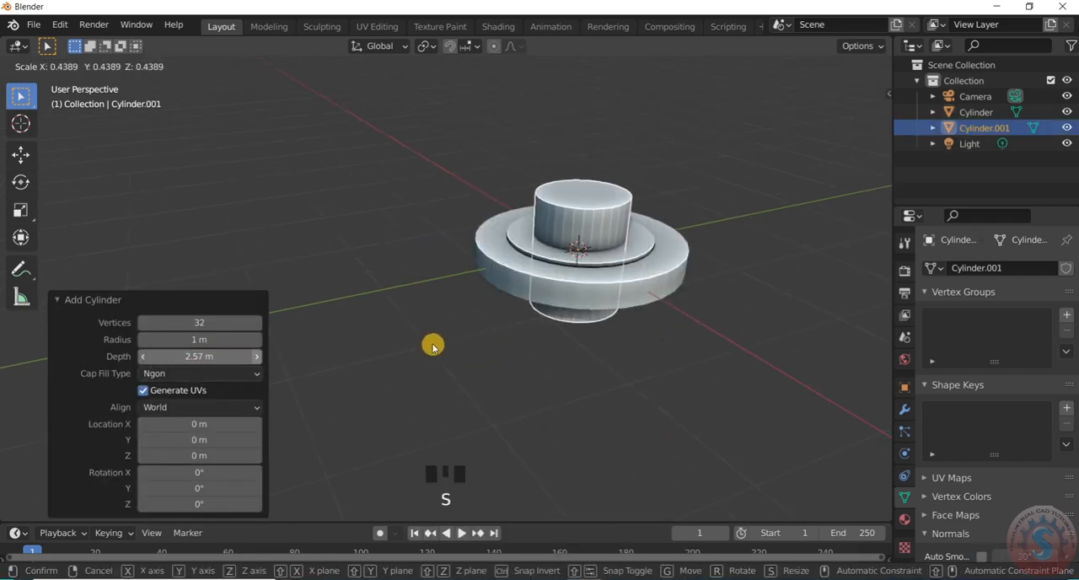
click(428, 342)
scroll(692, 312, up, 2)
scroll(614, 244, down, 3)
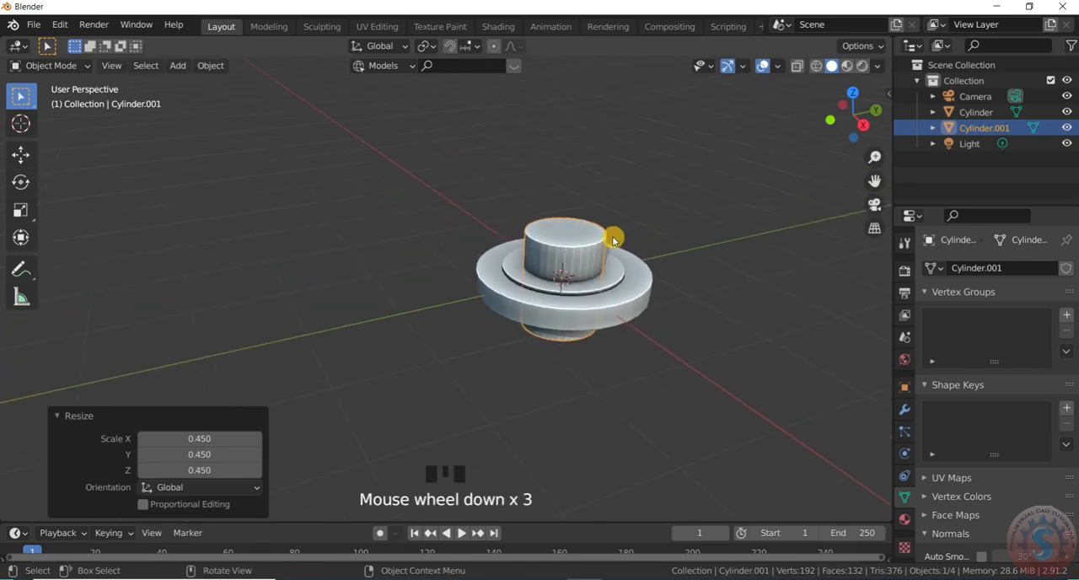
scroll(549, 281, up, 5)
- Enlarge the central cylinder uniformly by a factor of about 1.096 in the right orthographic view
key(KP_7)
key(KP_3)
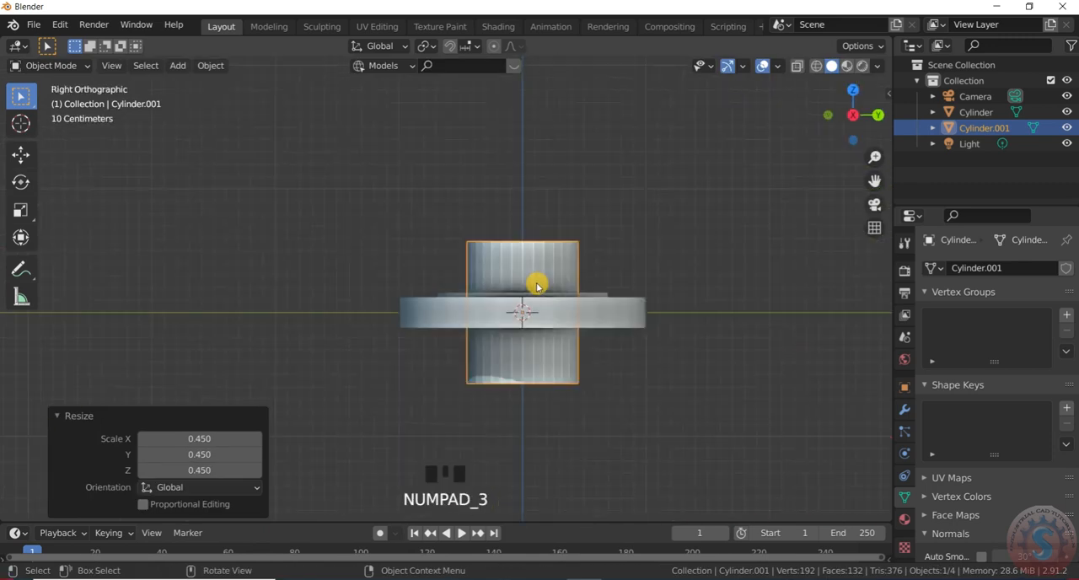
scroll(548, 292, up, 4)
key(s)
click(563, 305)
scroll(564, 306, down, 4)
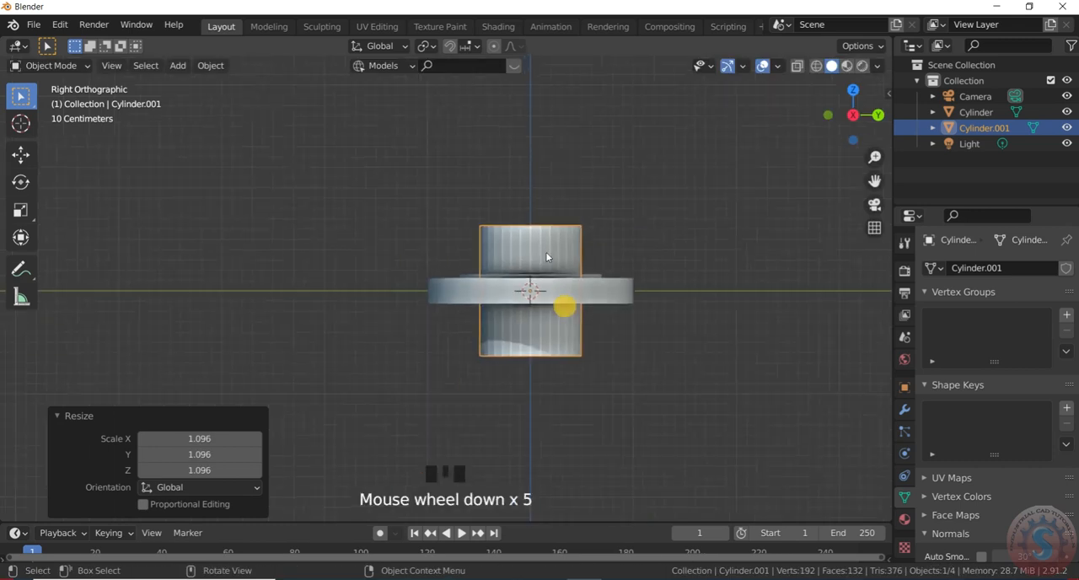
scroll(569, 455, up, 4)
scroll(569, 354, down, 10)
scroll(506, 304, up, 6)
- Switch the viewport back to perspective and collapse the Resize operation settings
key(KP_5)
scroll(602, 397, down, 2)
scroll(607, 422, up, 3)
scroll(548, 364, up, 2)
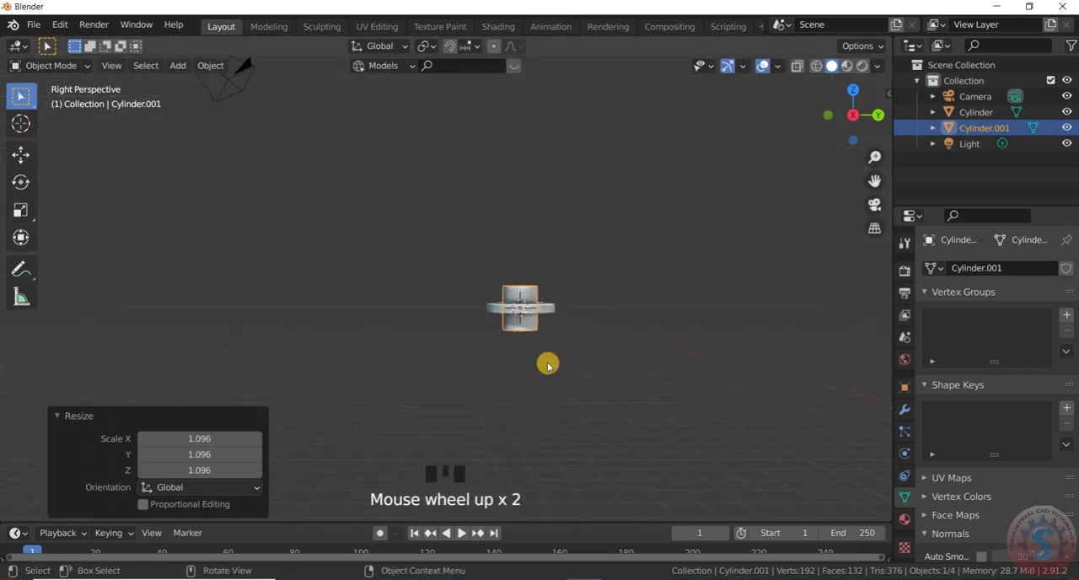
scroll(707, 343, up, 7)
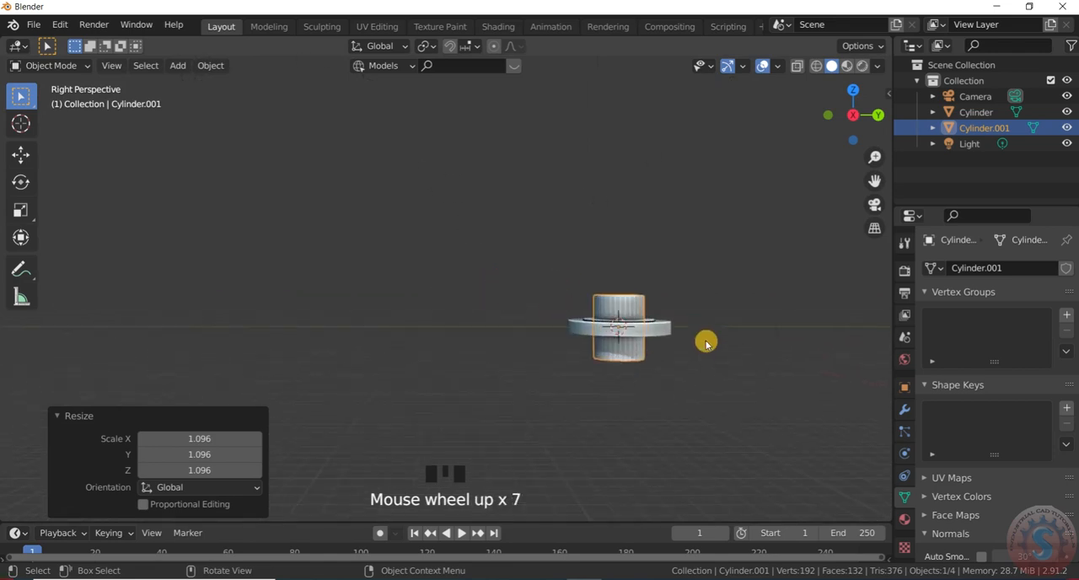
scroll(708, 313, up, 3)
click(56, 416)
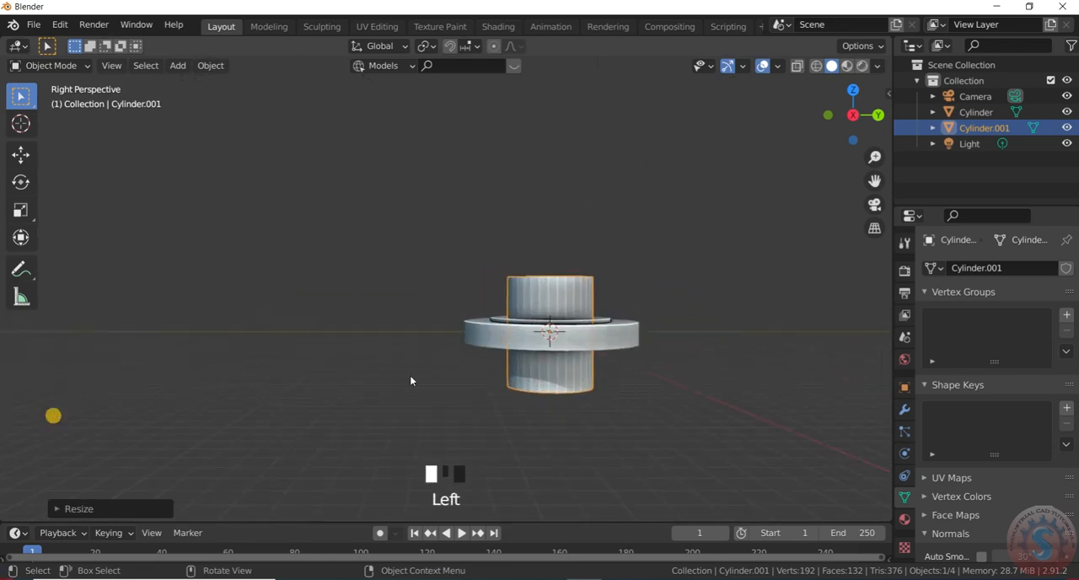
click(676, 307)
- Add a Boolean modifier to the disc, set to Difference, with the central cylinder Cylinder.001 as the cutting object
scroll(577, 278, down, 2)
scroll(581, 378, up, 1)
scroll(570, 409, down, 1)
middle_drag(570, 409, 595, 408)
click(596, 410)
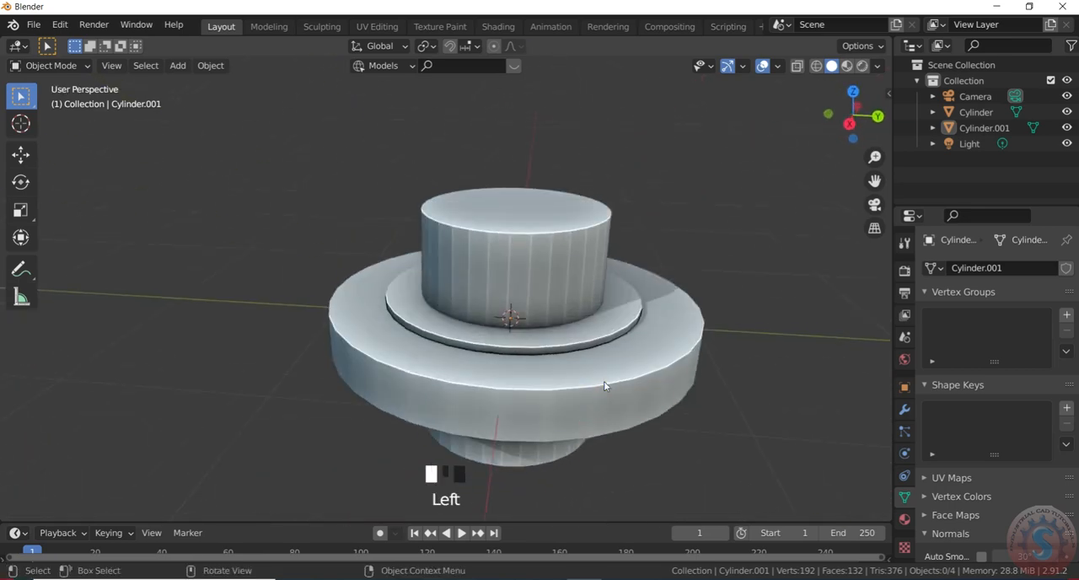
click(906, 412)
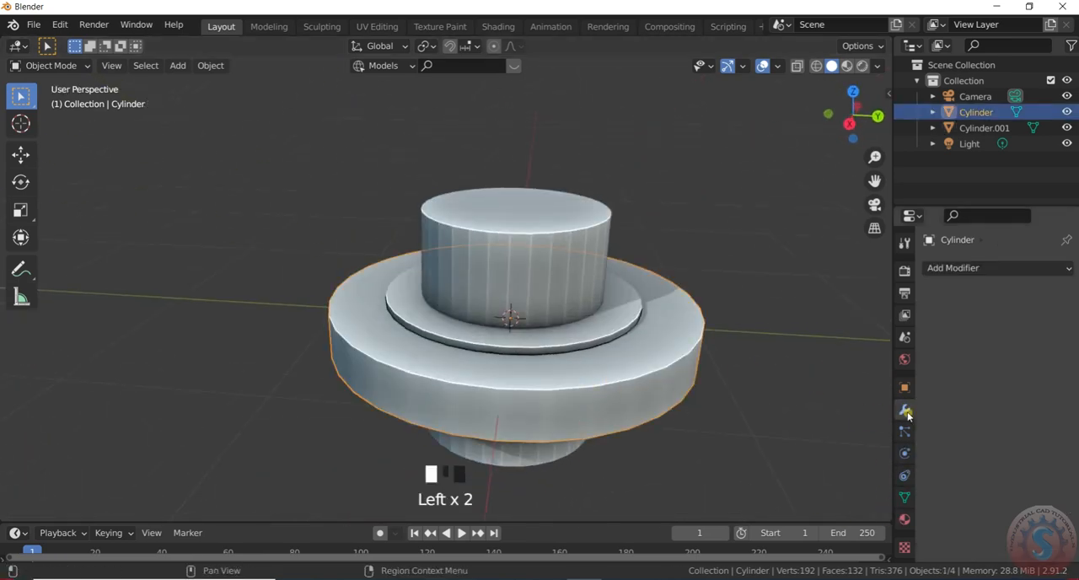
click(961, 268)
click(769, 340)
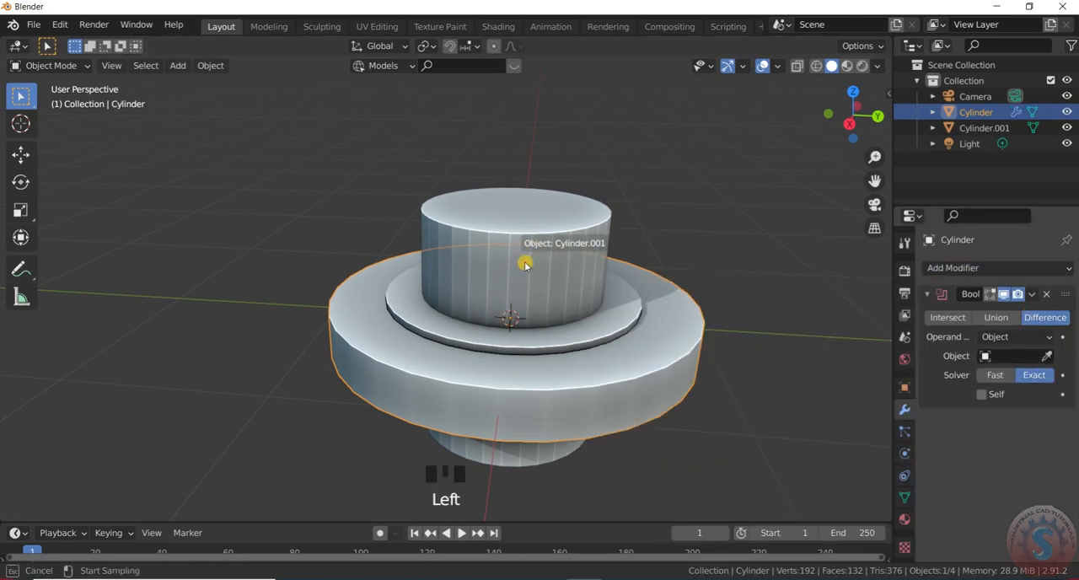
- Hide the central cylinder, inspect the hole cut through the disc from several angles, and show the cylinder again
click(1067, 112)
click(1066, 112)
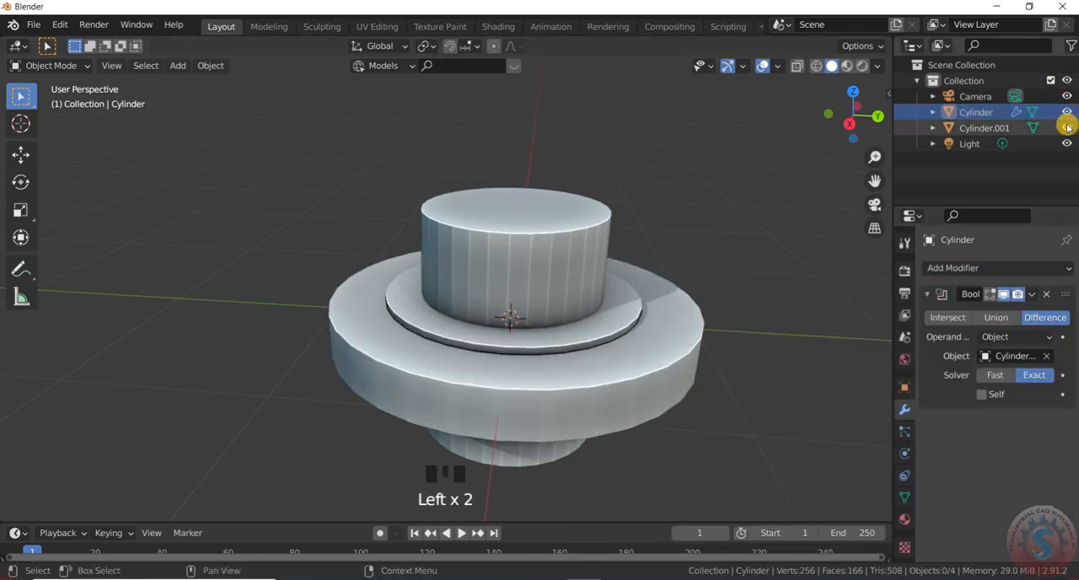
click(1067, 127)
click(611, 190)
scroll(623, 262, down, 3)
scroll(627, 269, up, 2)
click(624, 268)
scroll(620, 268, down, 2)
scroll(619, 269, up, 2)
middle_drag(620, 271, 638, 350)
scroll(638, 349, down, 1)
click(704, 287)
scroll(677, 288, up, 2)
click(637, 290)
scroll(639, 272, down, 3)
scroll(642, 268, up, 2)
click(1066, 128)
- Duplicate the central cylinder and place the copy about 2 m away along the Y axis
click(498, 219)
scroll(521, 224, down, 1)
key(shift+d)
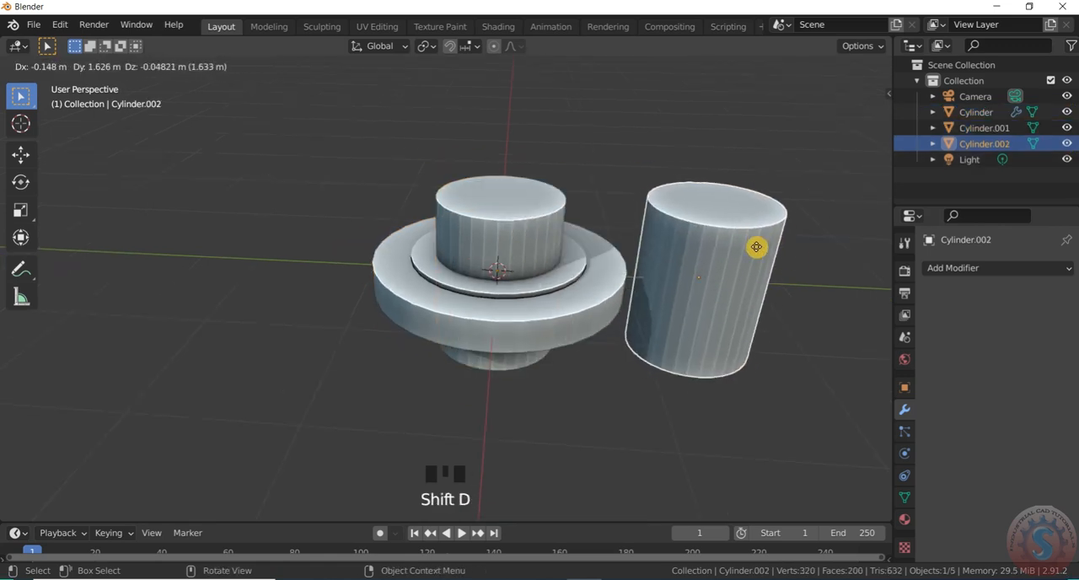
key(x)
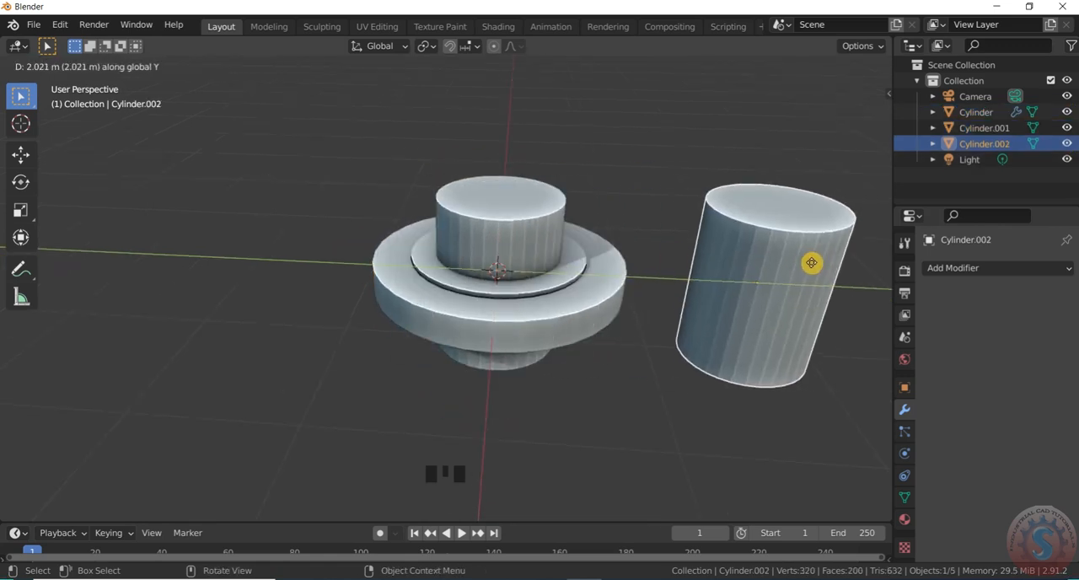
click(802, 259)
- Scale the duplicate down to a small pin and move it along Y onto the disc's outer ring in top view
key(KP_7)
scroll(655, 256, up, 6)
key(s)
click(580, 215)
key(g)
key(y)
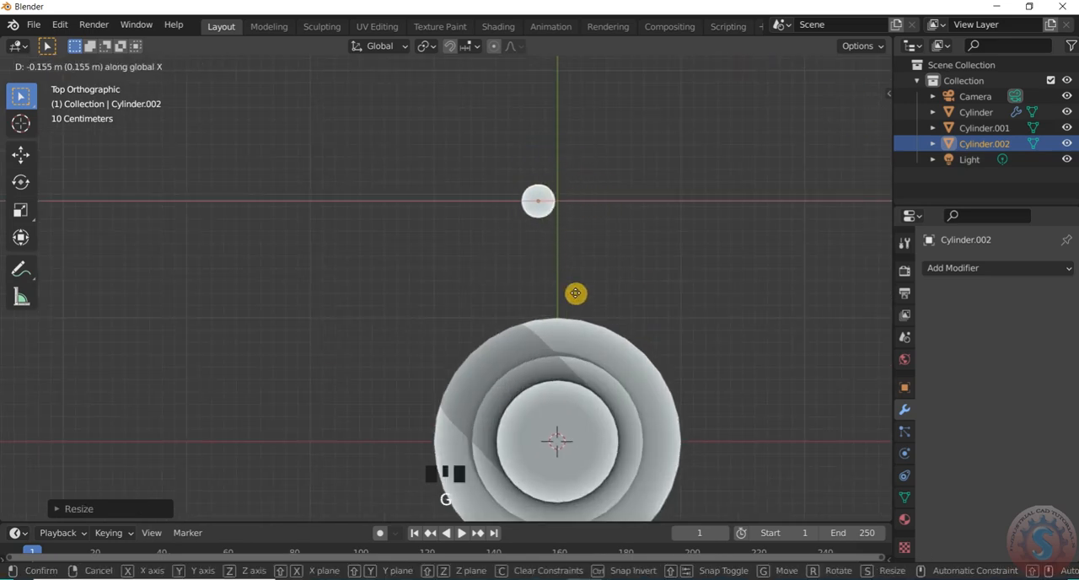
click(591, 354)
scroll(573, 338, up, 8)
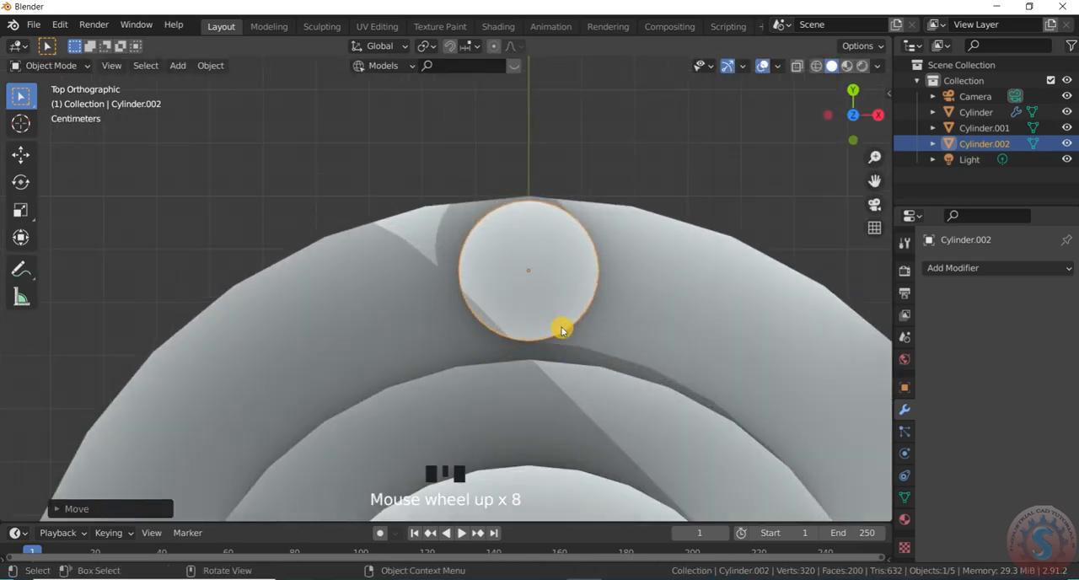
- Shrink the small pin further so it fits between the disc's outer edge and the raised step, keeping it visible
key(s)
click(558, 295)
scroll(549, 217, down, 3)
scroll(557, 253, up, 4)
key(s)
click(566, 255)
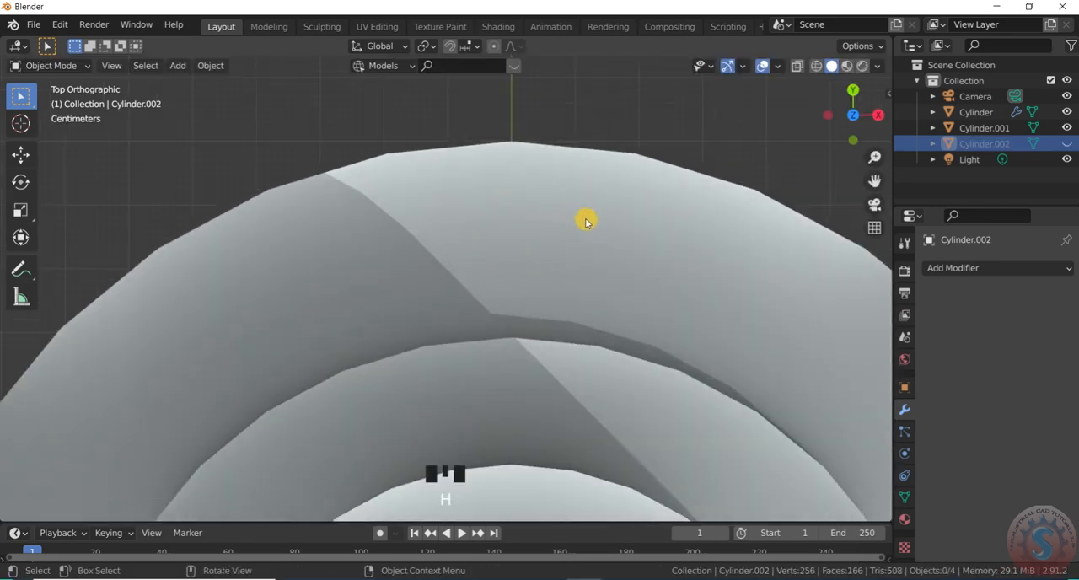
key(alt+h)
scroll(566, 222, down, 3)
scroll(571, 217, up, 2)
- Stretch the small pin along the Z axis so it passes through the full thickness of the disc
scroll(559, 295, down, 6)
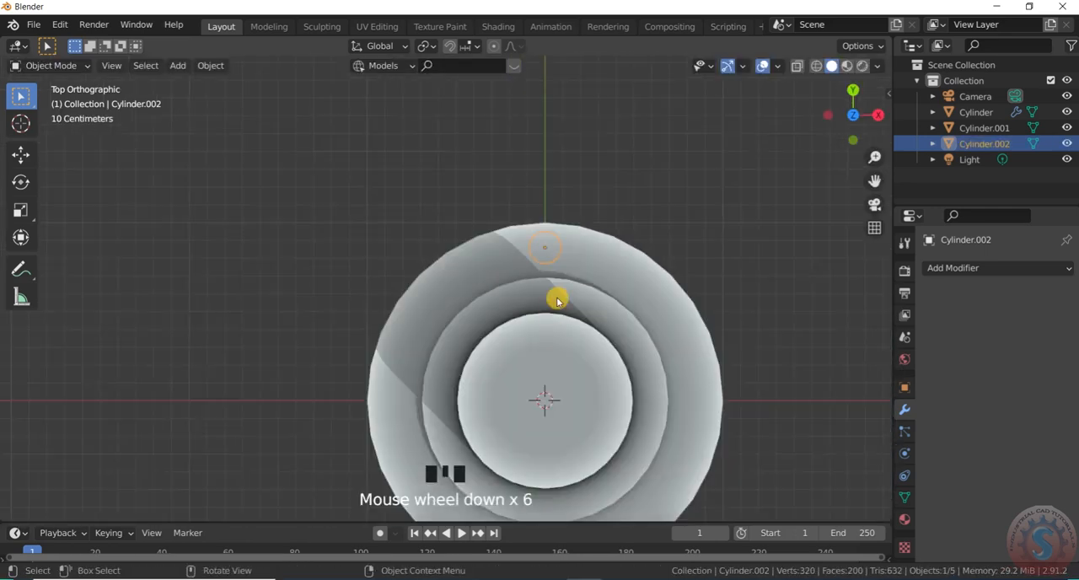
middle_drag(559, 296, 476, 214)
scroll(576, 321, up, 4)
scroll(378, 277, down, 4)
scroll(379, 277, up, 2)
key(s)
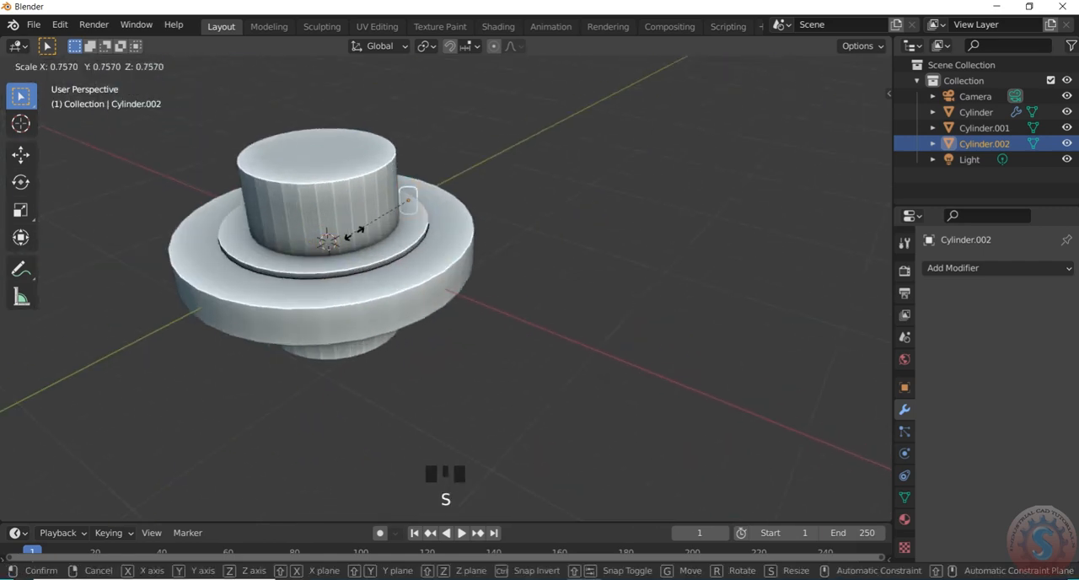
key(z)
click(654, 116)
- Examine the stretched pin's position through the outer ring from several angles, and view it selected from the right side
scroll(530, 292, down, 5)
scroll(646, 233, up, 3)
scroll(602, 186, down, 3)
scroll(602, 185, up, 2)
middle_drag(602, 185, 414, 197)
scroll(449, 187, up, 4)
scroll(579, 169, down, 2)
scroll(577, 168, up, 2)
click(574, 169)
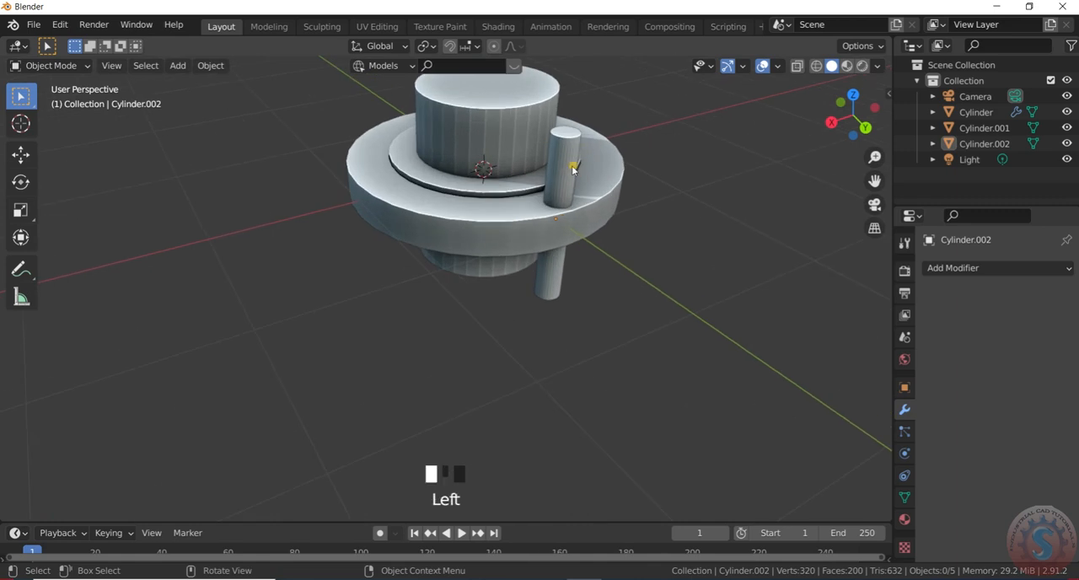
scroll(578, 268, down, 4)
scroll(579, 270, up, 4)
scroll(595, 276, down, 3)
key(KP_3)
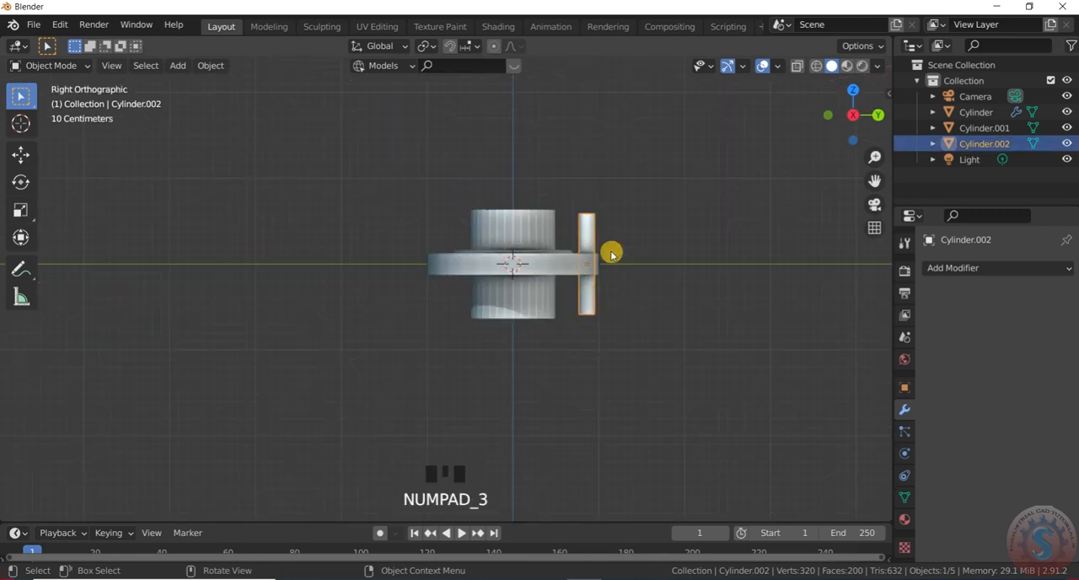
- In top view, duplicate the small pin and move the copy along Y to the opposite side of the disc's outer ring
key(KP_7)
scroll(597, 226, down, 2)
scroll(598, 227, up, 5)
key(shift+d)
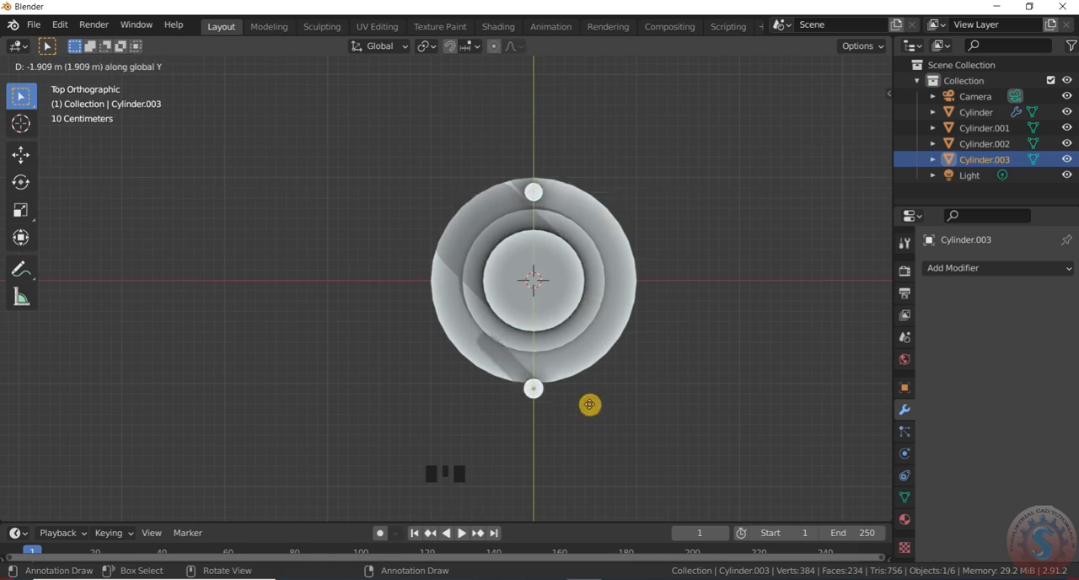
click(601, 384)
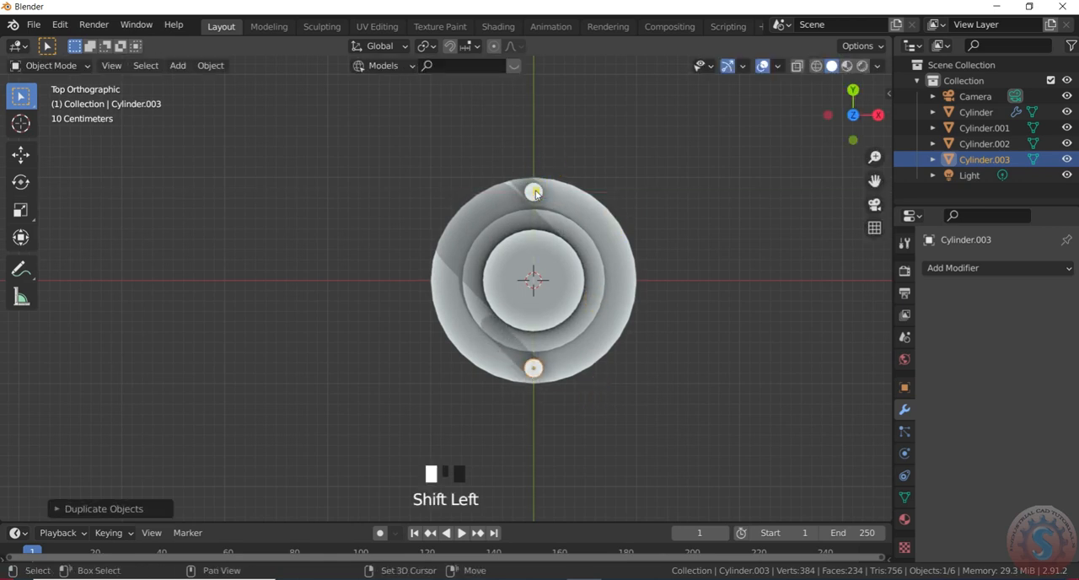
- Duplicate both small pins together and rotate the copies 90 degrees around the disc's centre
shift+click(533, 192)
key(shift+d)
key(r)
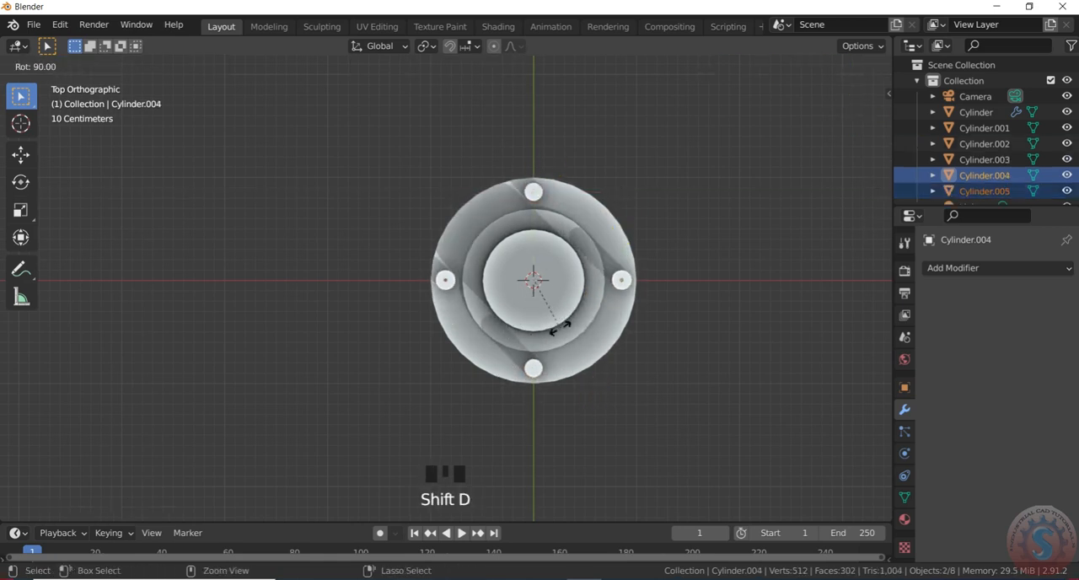
click(562, 328)
- Select all four small pins around the outer ring and join them into one object
scroll(624, 322, up, 2)
scroll(544, 222, down, 1)
middle_drag(544, 222, 518, 147)
scroll(545, 193, down, 2)
scroll(544, 193, up, 3)
scroll(518, 147, down, 3)
scroll(566, 108, up, 5)
scroll(542, 158, down, 2)
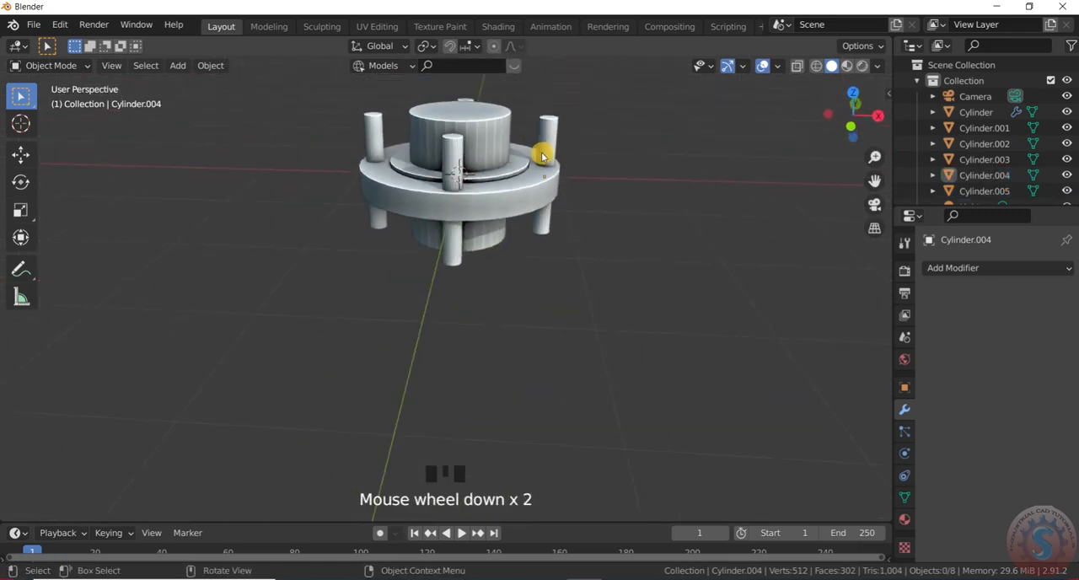
scroll(547, 136, up, 1)
click(551, 135)
shift+click(420, 173)
scroll(371, 152, up, 3)
middle_drag(371, 152, 474, 221)
shift+click(461, 211)
key(ctrl+j)
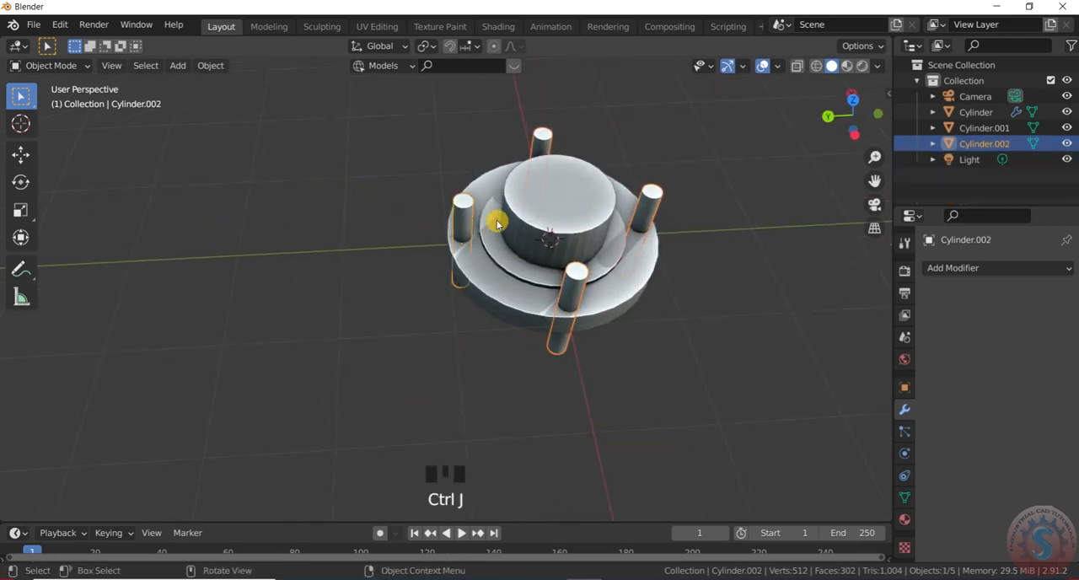
scroll(571, 212, down, 2)
scroll(549, 174, up, 2)
click(549, 173)
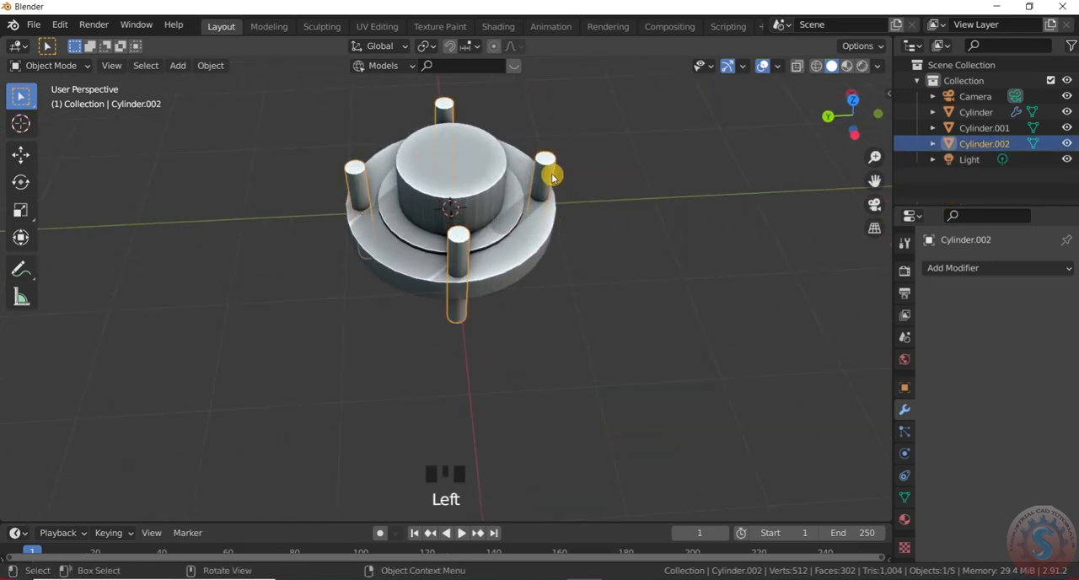
drag(975, 270, 805, 366)
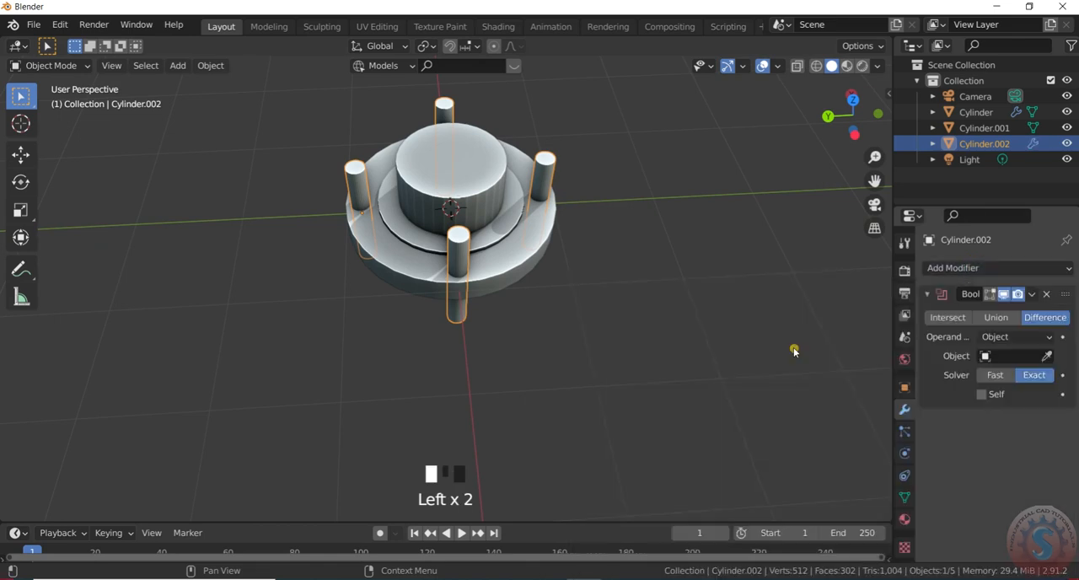
click(1047, 295)
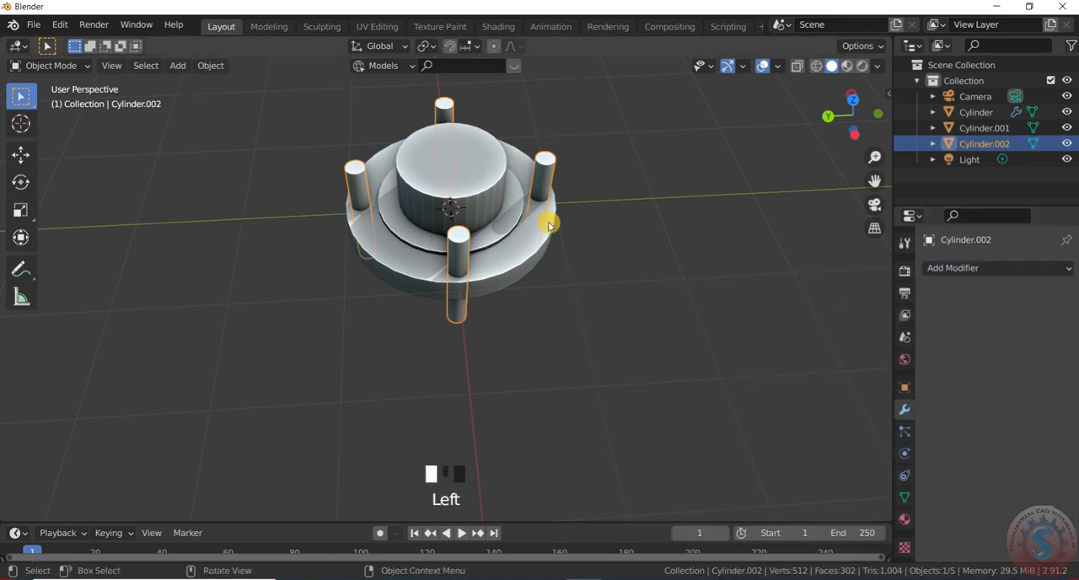
- Add a second Boolean Difference modifier to the stepped disc with the joined pins as the cutter object
click(549, 219)
click(960, 269)
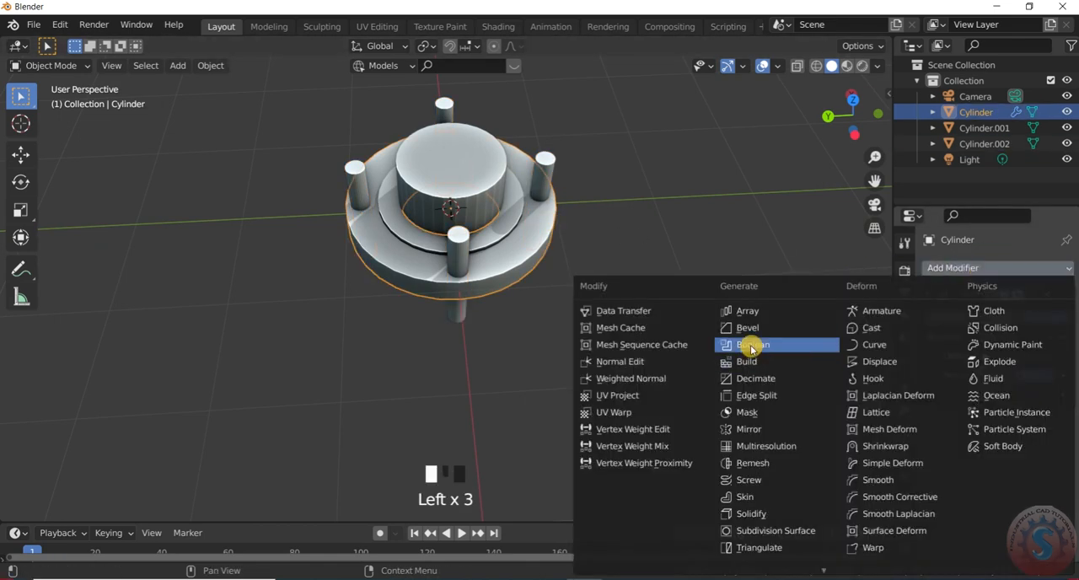
drag(752, 348, 752, 348)
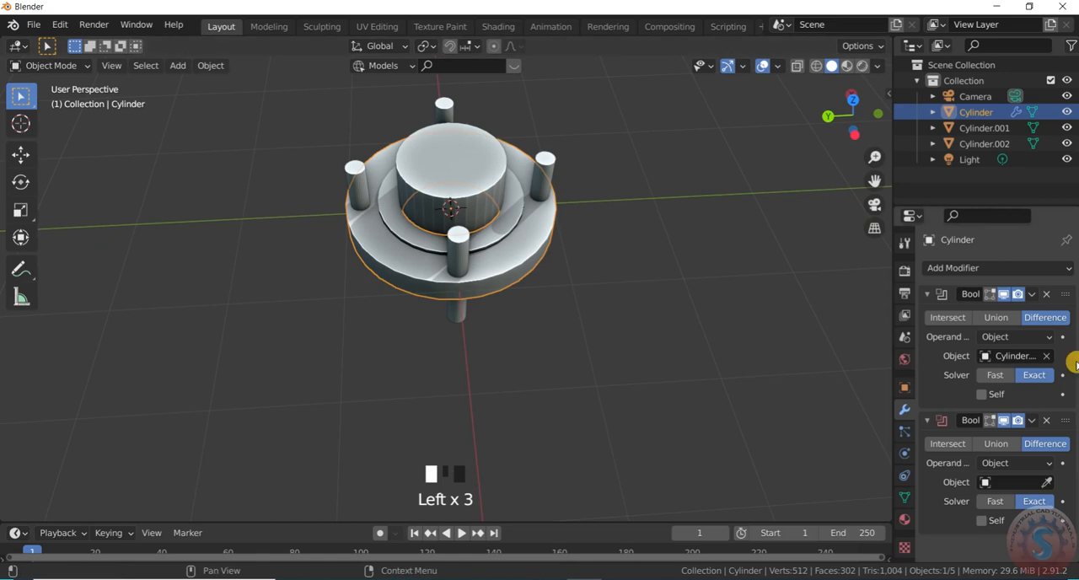
click(553, 157)
- Hide the central cylinder cutter and the joined pins, leaving the disc shown
click(1066, 128)
click(1067, 128)
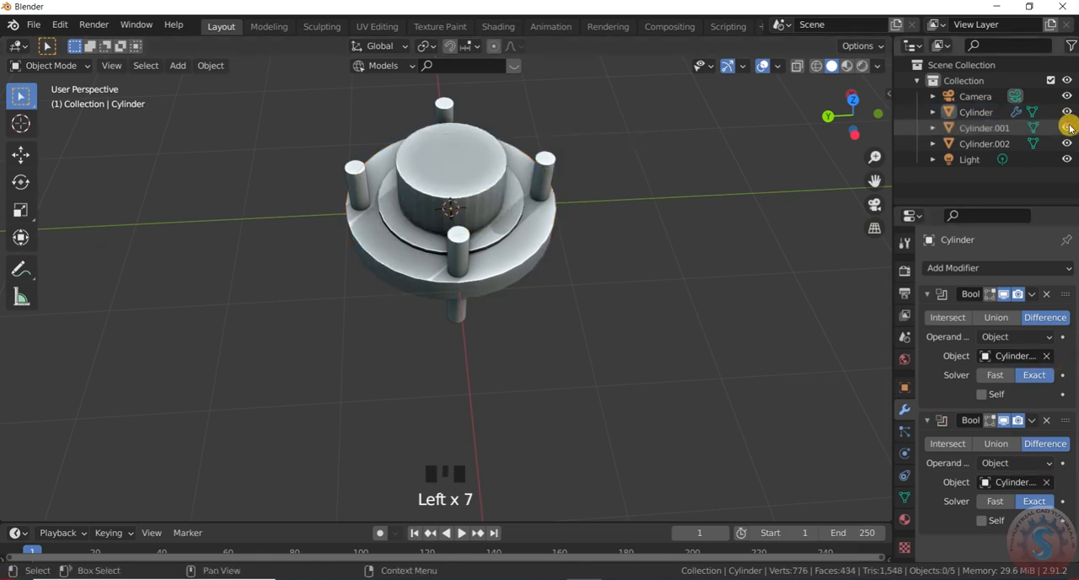
click(1067, 128)
click(1067, 112)
click(1066, 112)
click(1066, 127)
click(1067, 128)
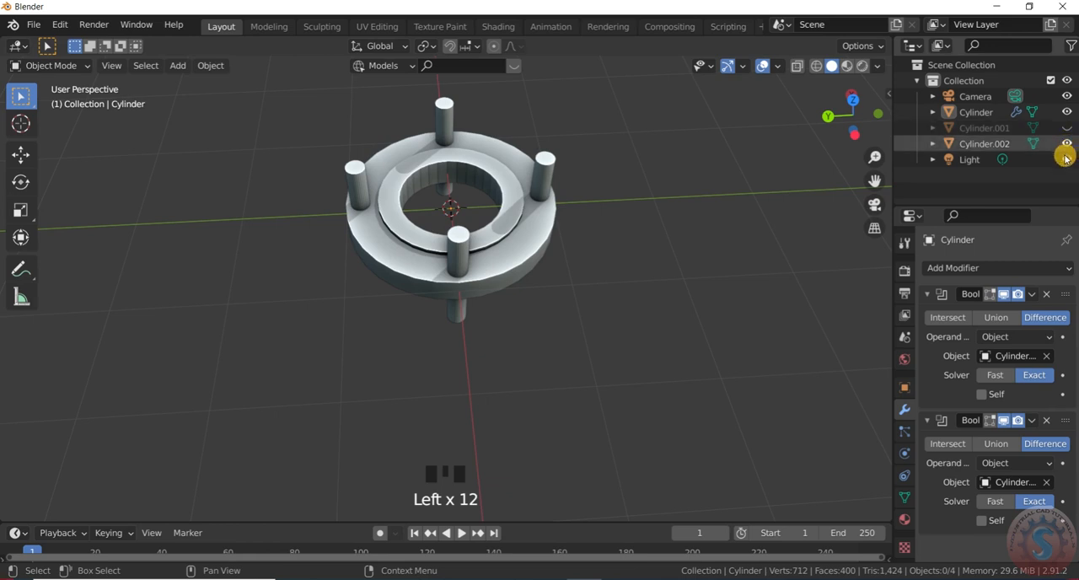
click(1067, 112)
click(1066, 112)
click(675, 188)
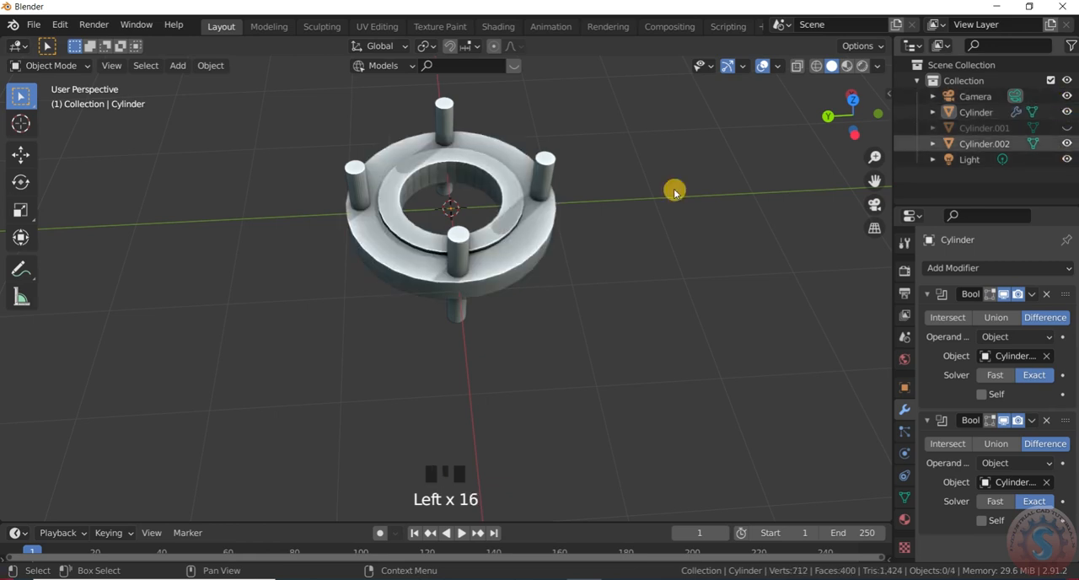
scroll(590, 185, up, 2)
click(498, 188)
click(1067, 144)
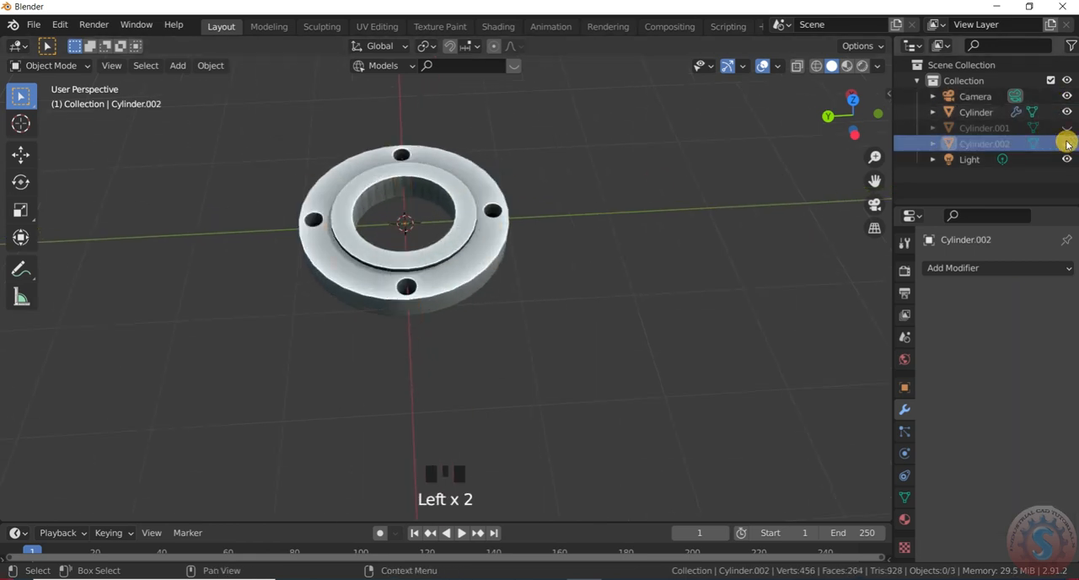
- Select the flange and apply smooth shading to it
scroll(426, 260, up, 2)
scroll(506, 289, up, 2)
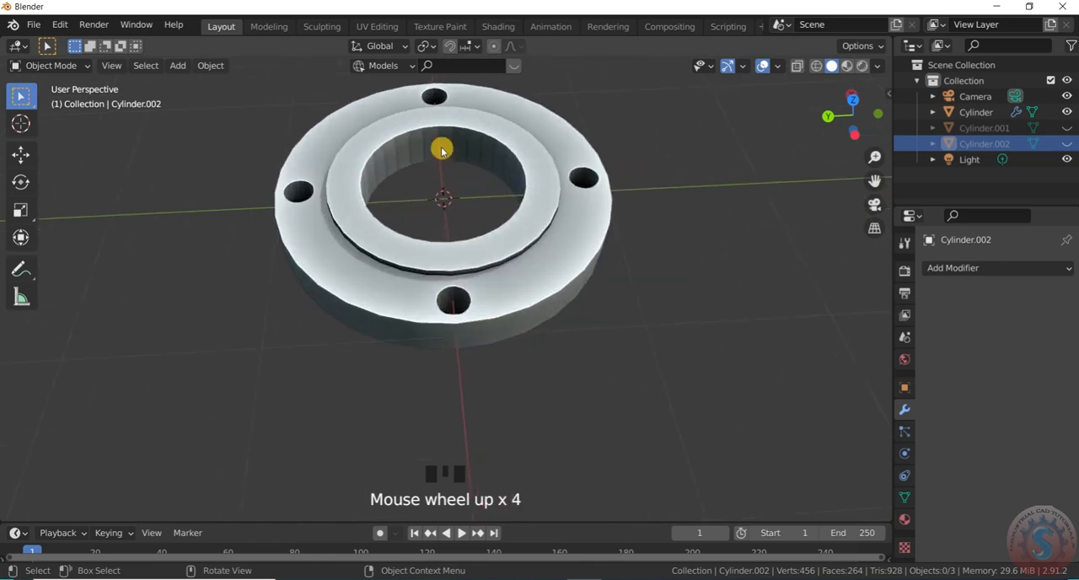
scroll(442, 158, down, 4)
scroll(471, 166, up, 3)
scroll(473, 168, down, 2)
scroll(472, 167, up, 2)
click(483, 151)
right_click(483, 155)
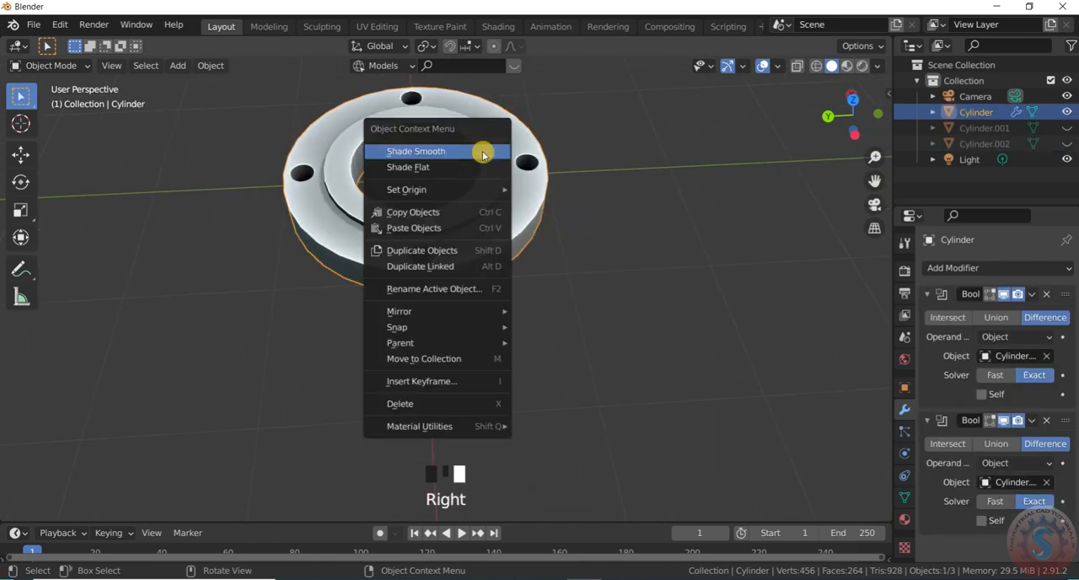
click(483, 152)
click(516, 217)
scroll(517, 202, down, 3)
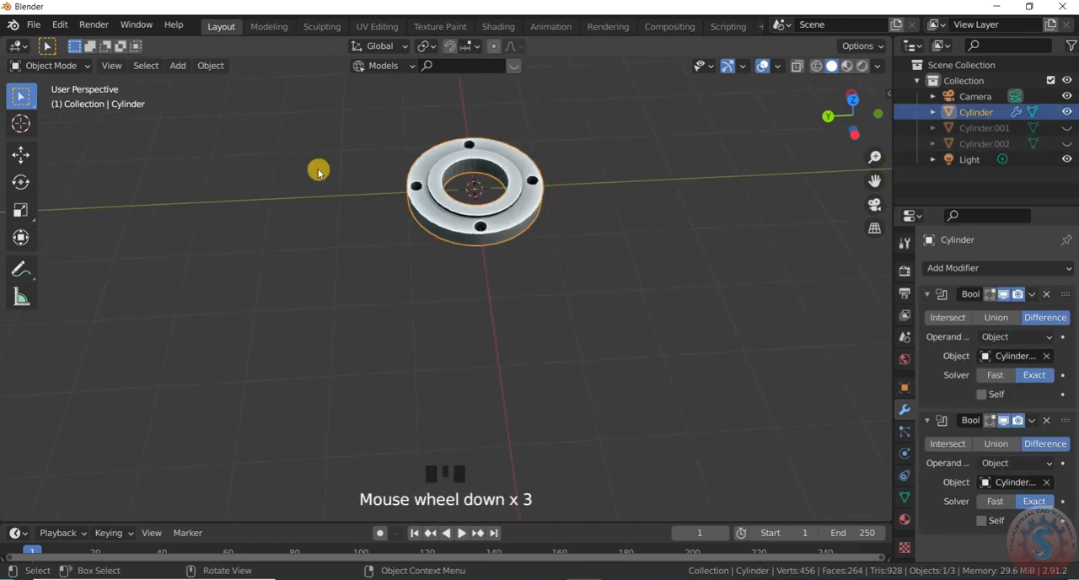
- In Edit Mode, bevel the flange's upper outer edge loop by about 0.044 m with one segment
click(64, 67)
click(52, 98)
scroll(441, 205, up, 2)
scroll(465, 186, down, 5)
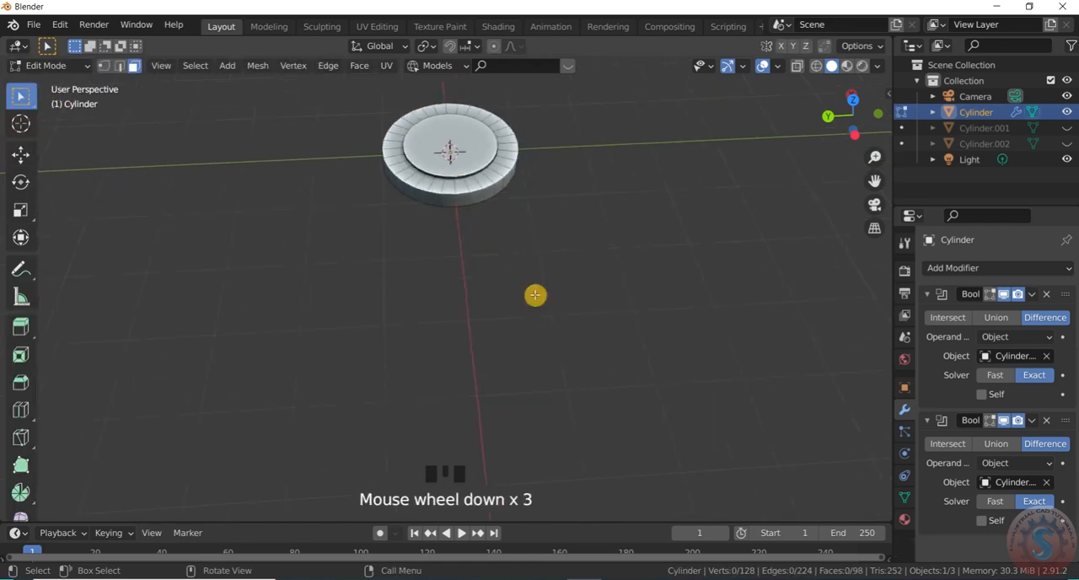
scroll(429, 181, up, 5)
scroll(418, 184, down, 5)
scroll(406, 187, up, 3)
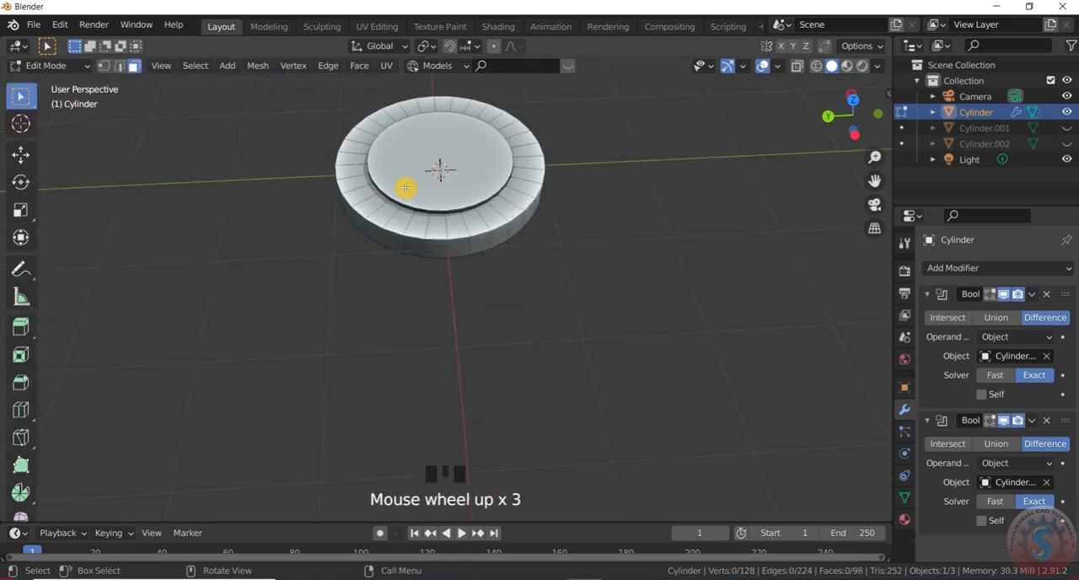
click(119, 66)
scroll(477, 248, up, 1)
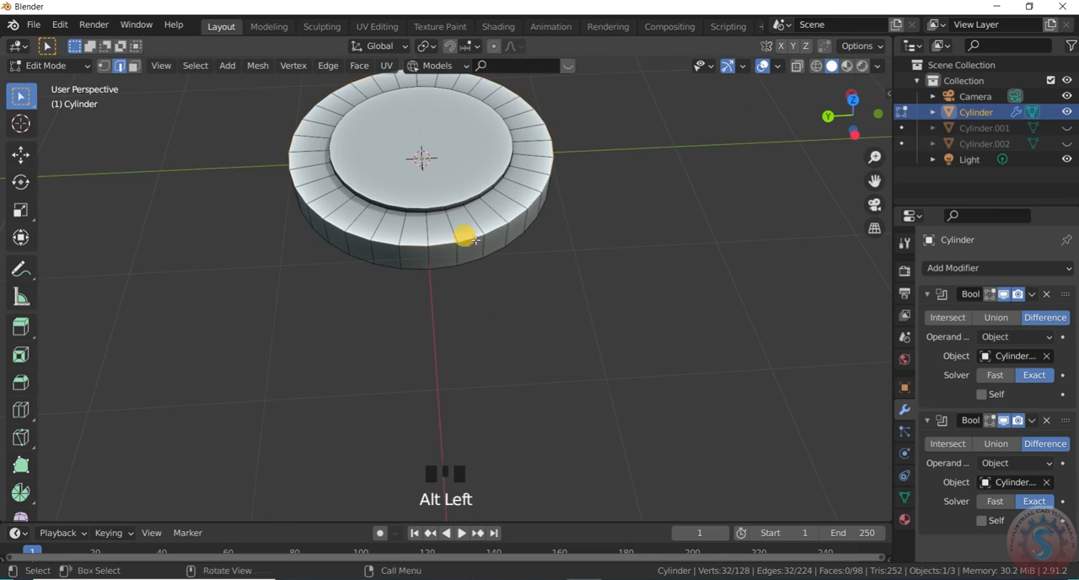
alt+click(492, 250)
key(ctrl+b)
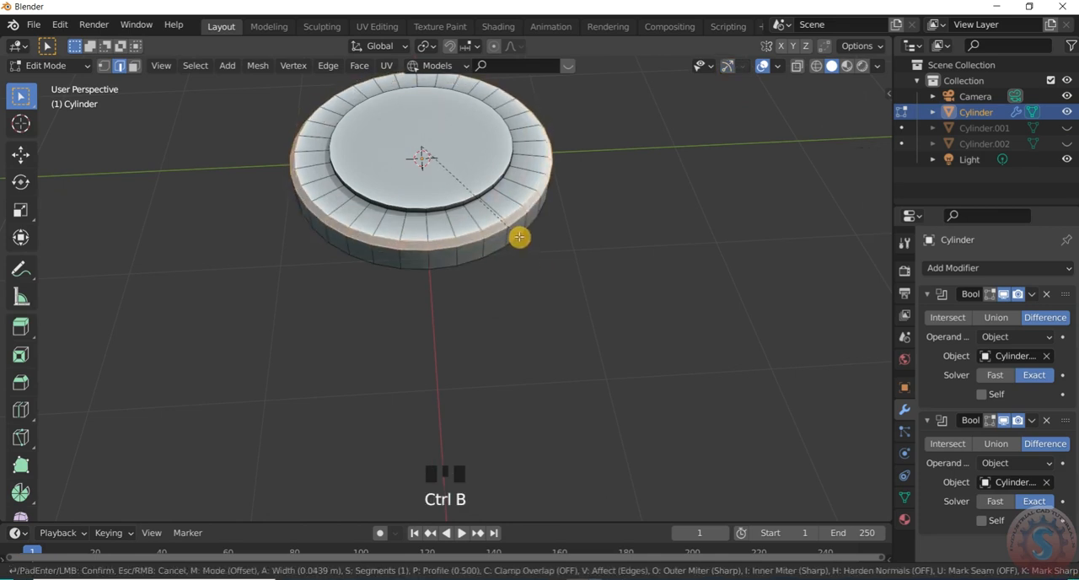
click(518, 237)
- Bevel the flange's lower outer edge loop by about 0.021 m and return to Object Mode
scroll(515, 239, down, 4)
scroll(477, 221, up, 3)
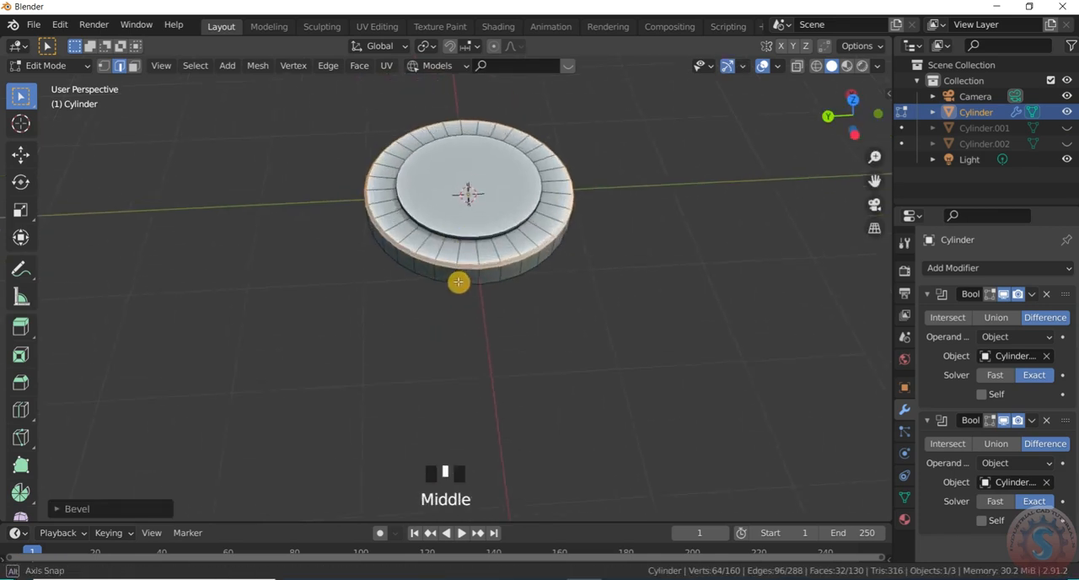
middle_drag(458, 281, 474, 152)
scroll(482, 157, up, 3)
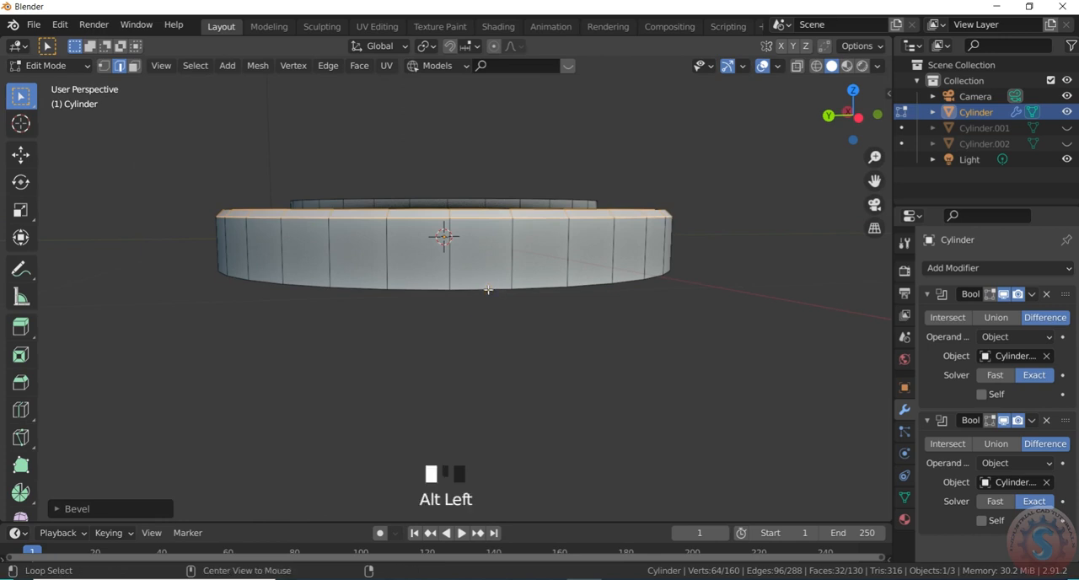
alt+click(488, 289)
key(ctrl+b)
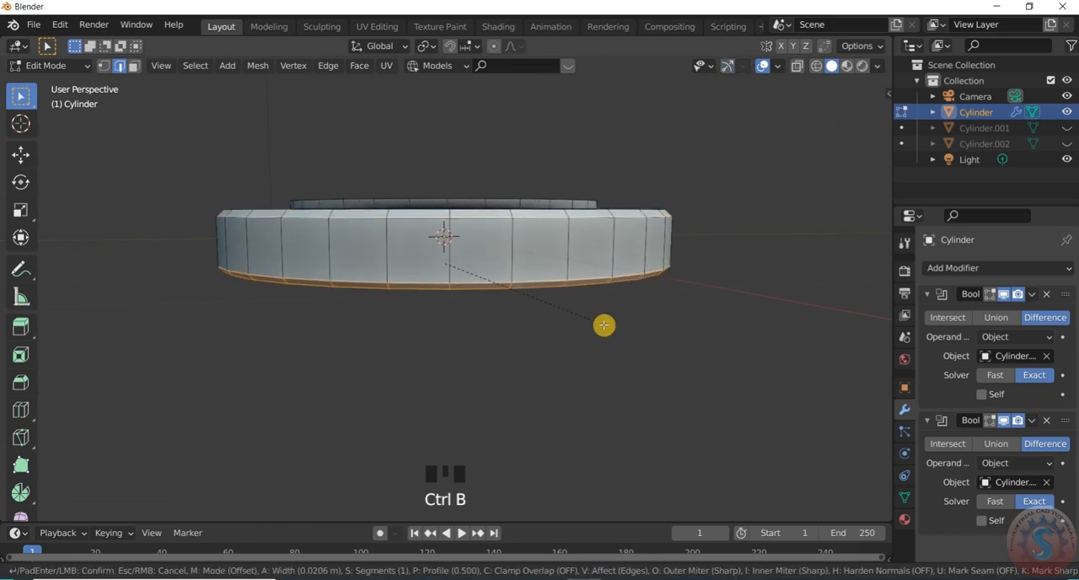
click(604, 325)
middle_drag(602, 325, 542, 272)
scroll(422, 211, down, 2)
click(45, 65)
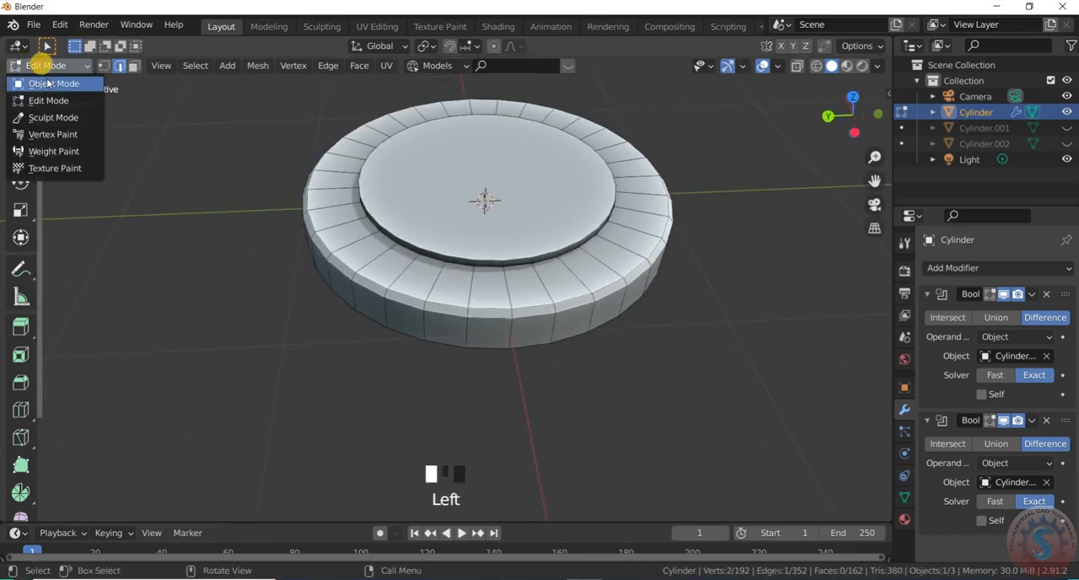
click(50, 83)
- Apply both Boolean modifiers on the flange and shade the resulting mesh smooth
click(1032, 295)
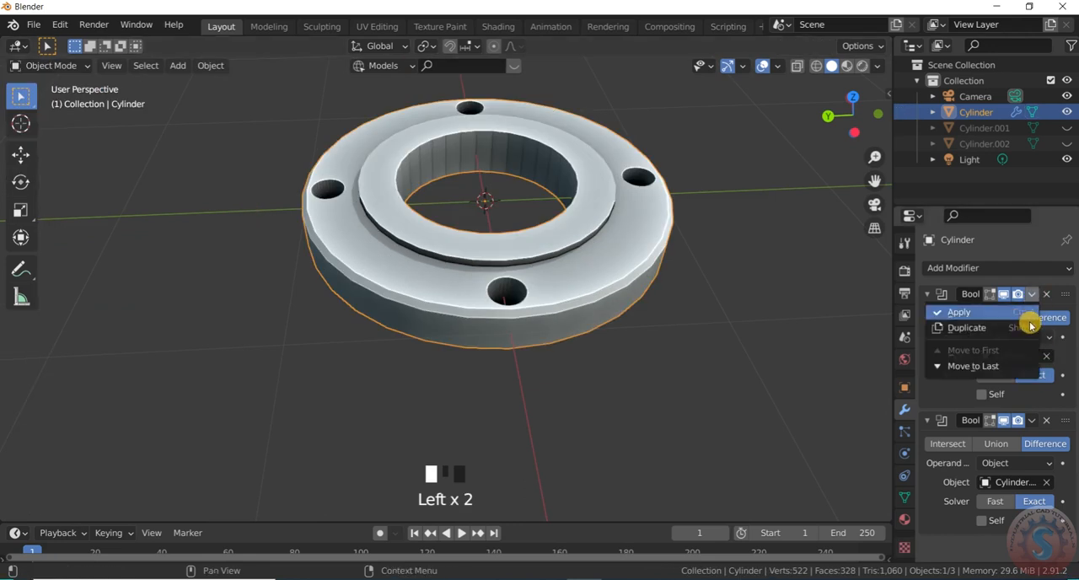
click(1029, 317)
click(1032, 294)
click(1028, 311)
scroll(546, 266, down, 3)
scroll(578, 233, up, 3)
scroll(534, 229, down, 3)
middle_drag(534, 229, 540, 261)
scroll(516, 248, up, 1)
right_click(534, 260)
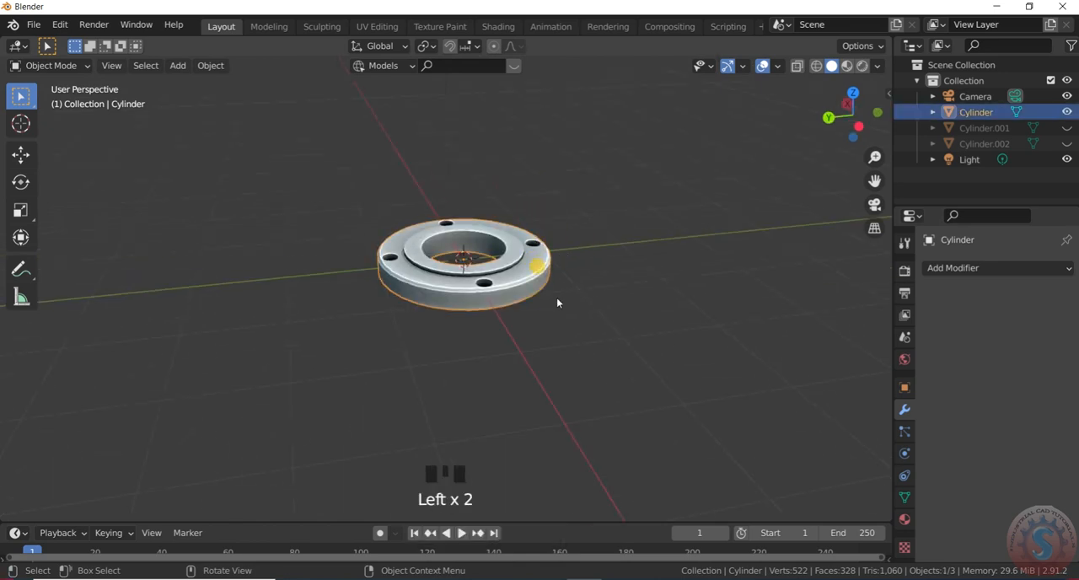
- Duplicate the flange and move the copy straight up along Z by about 1.7 m
key(shift+d)
key(z)
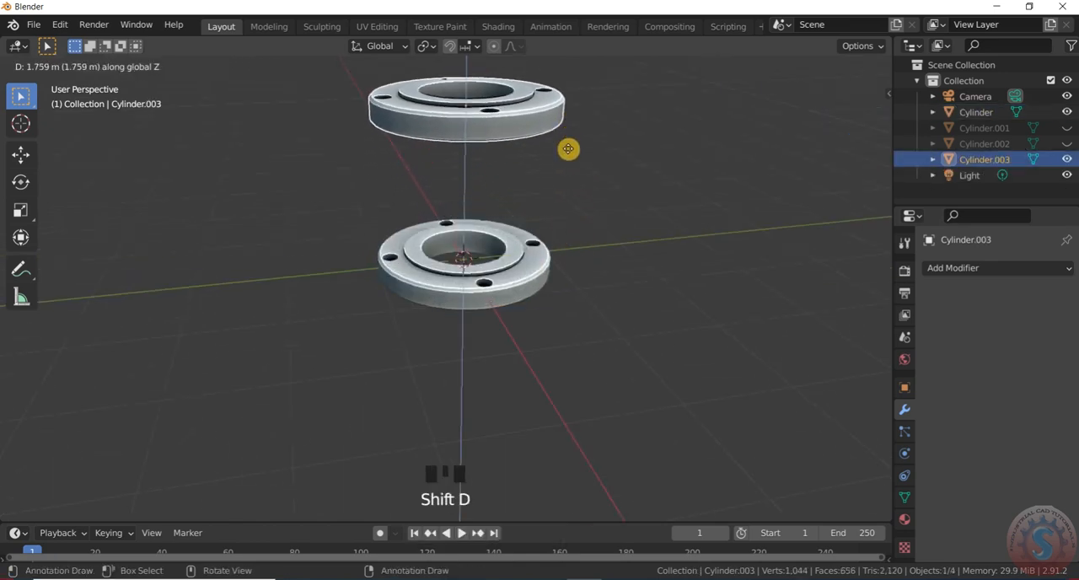
click(568, 157)
- Examine the two stacked flanges from several angles and distances
scroll(544, 241, up, 2)
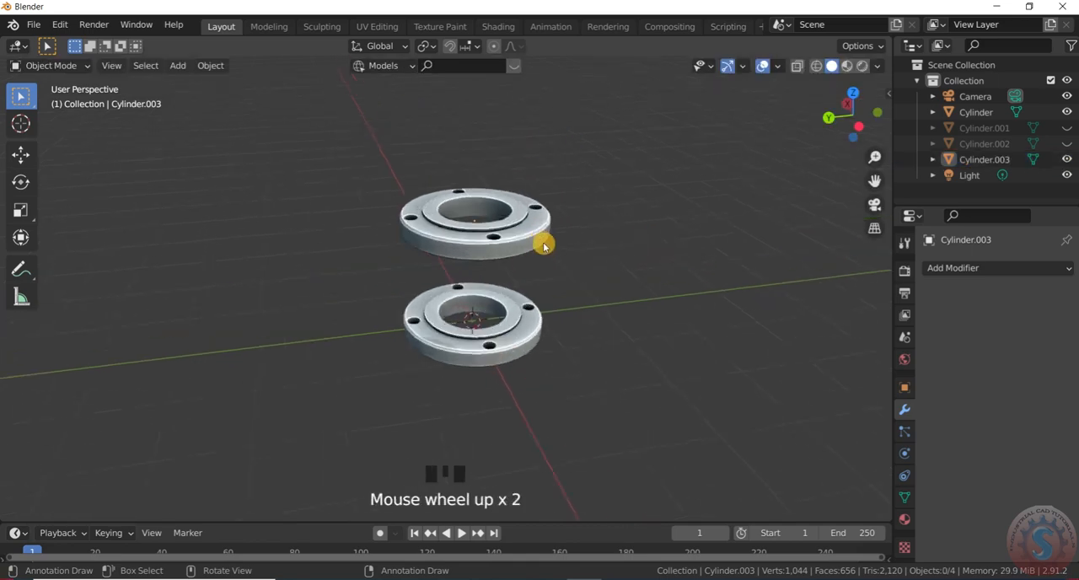
middle_drag(545, 241, 414, 232)
scroll(540, 295, up, 3)
scroll(566, 315, down, 6)
scroll(578, 295, up, 3)
middle_drag(619, 298, 487, 321)
scroll(602, 311, down, 3)
scroll(602, 312, up, 2)
scroll(649, 305, down, 2)
scroll(653, 303, up, 3)
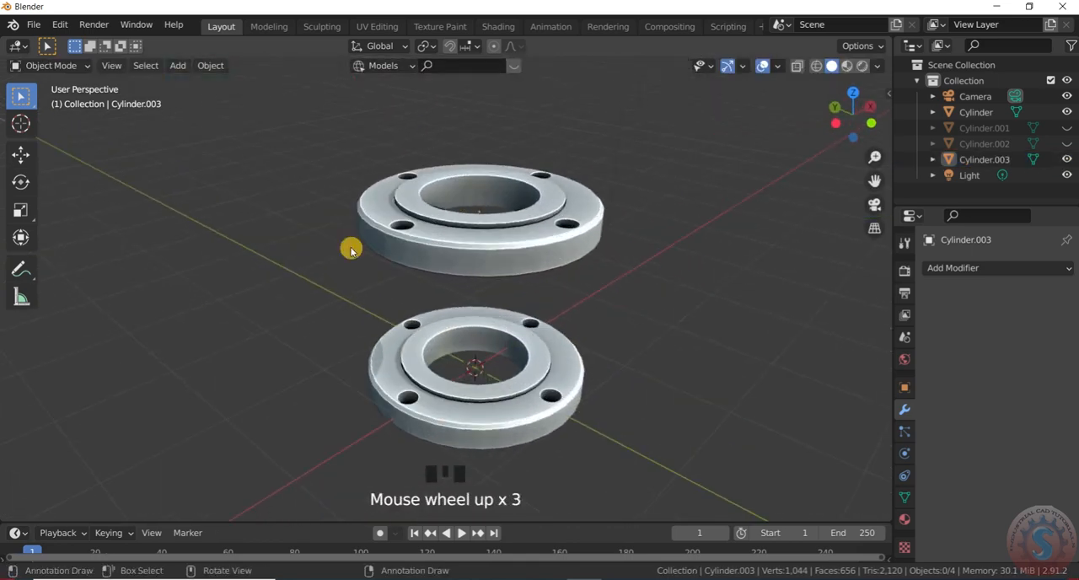
- Look through the add-ons in the preferences, checking that the BoltFactory mesh add-on is enabled
click(60, 24)
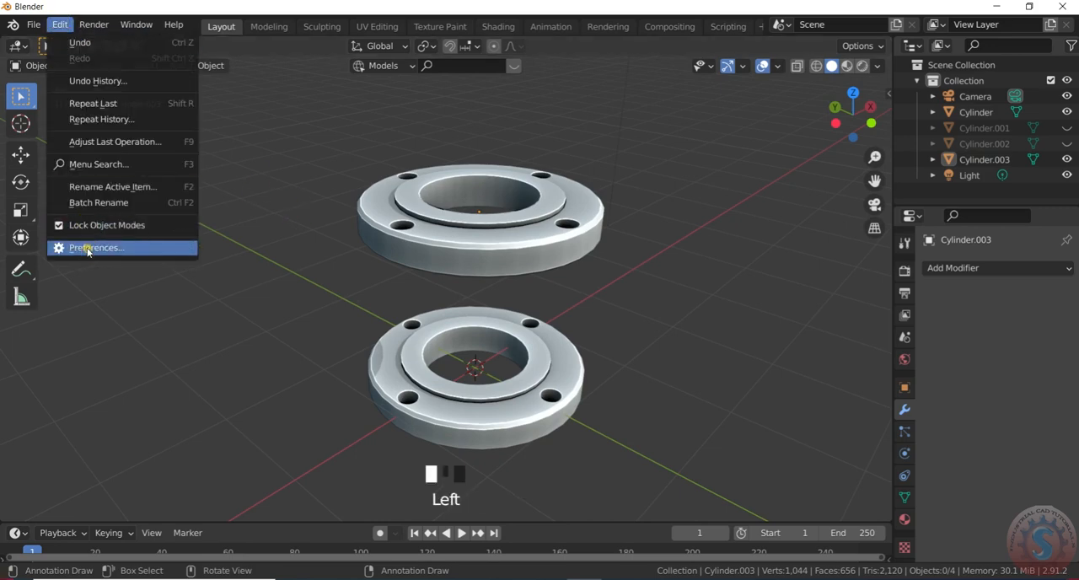
click(88, 249)
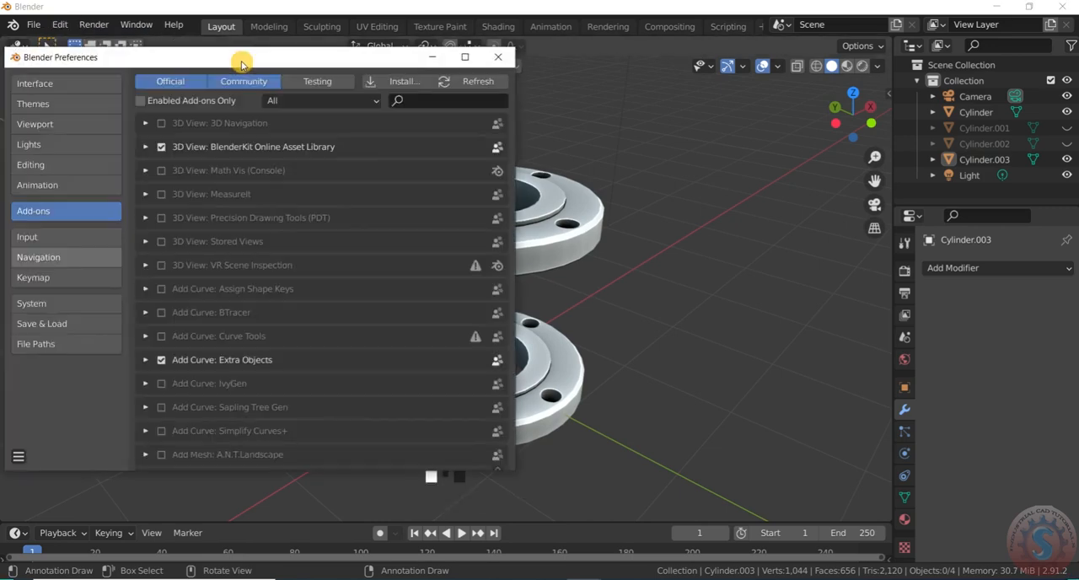
drag(242, 65, 306, 62)
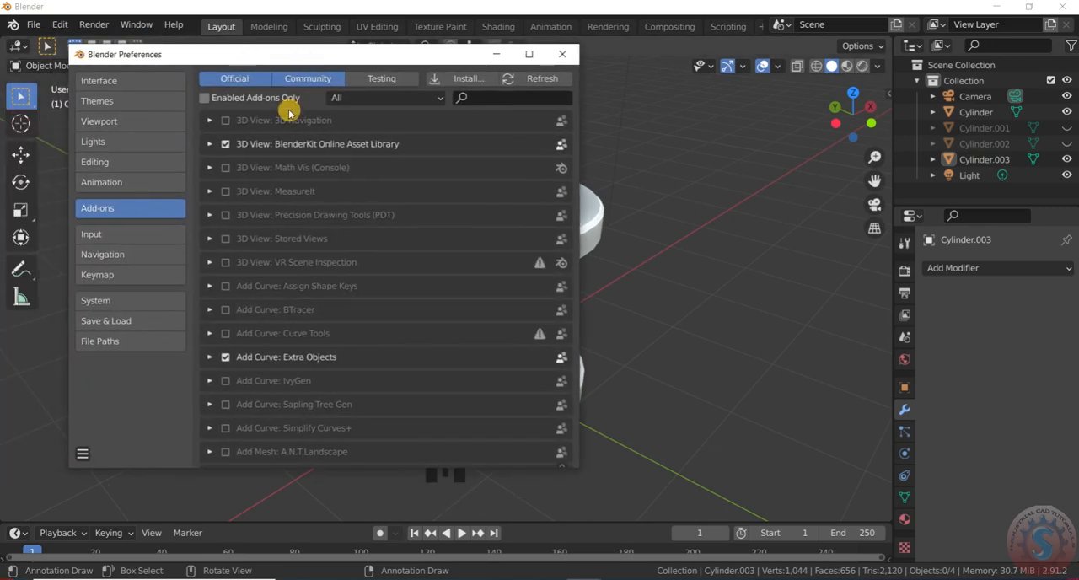
scroll(359, 261, down, 20)
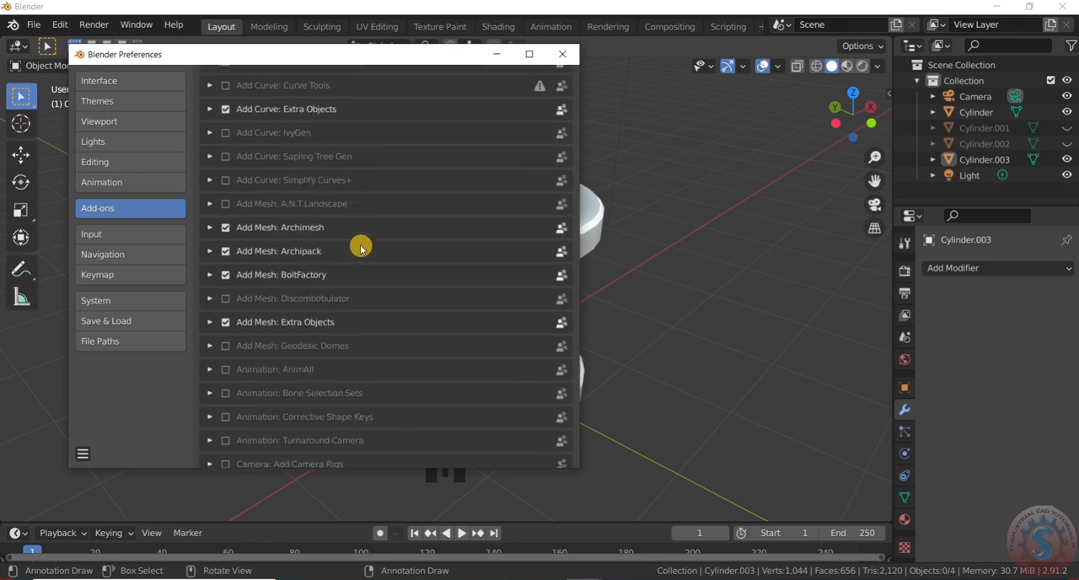
scroll(533, 244, down, 20)
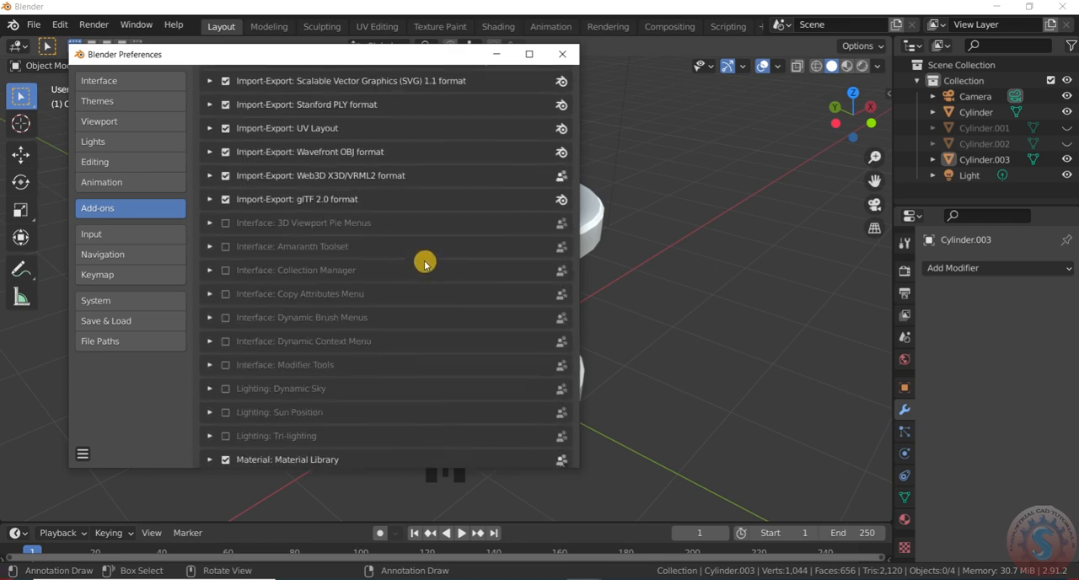
scroll(428, 249, up, 10)
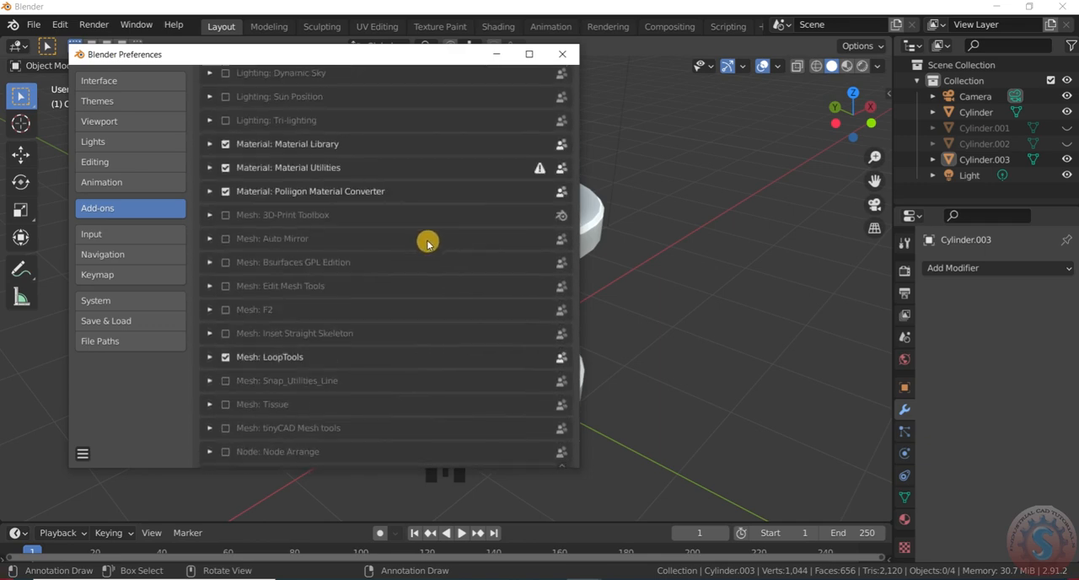
scroll(317, 291, up, 20)
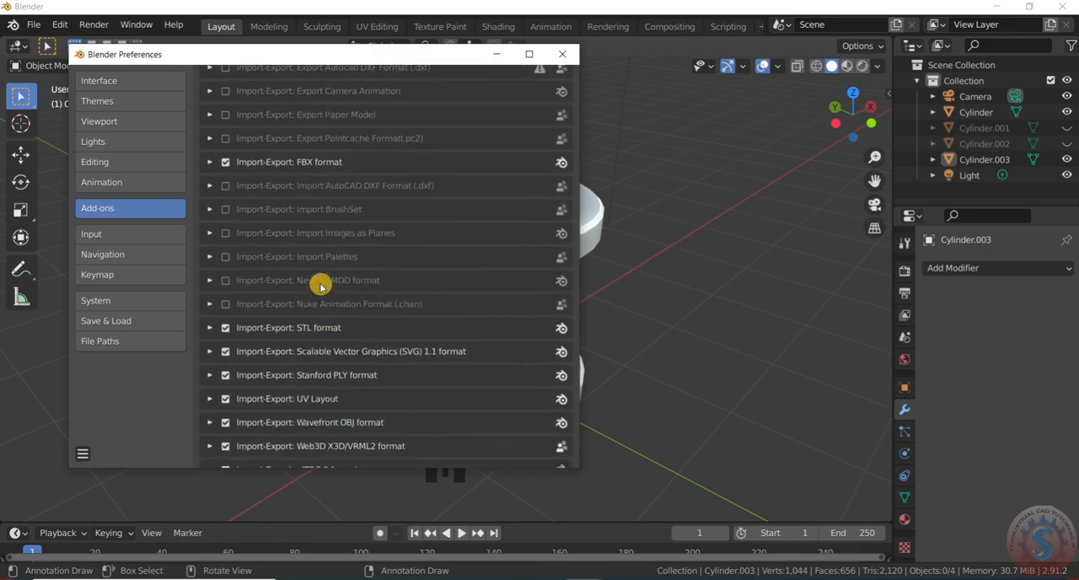
scroll(421, 259, up, 5)
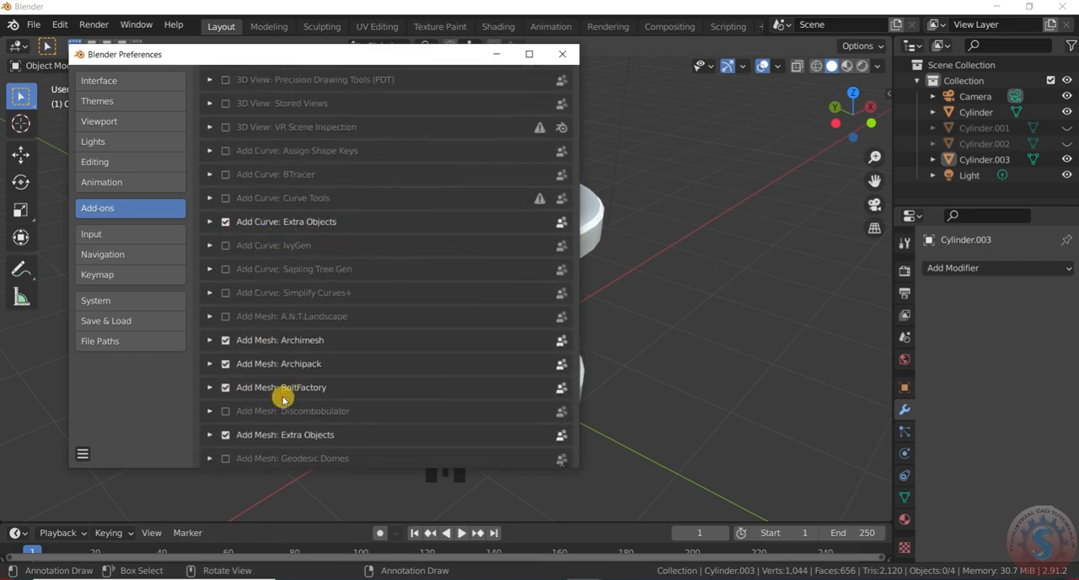
scroll(275, 363, down, 3)
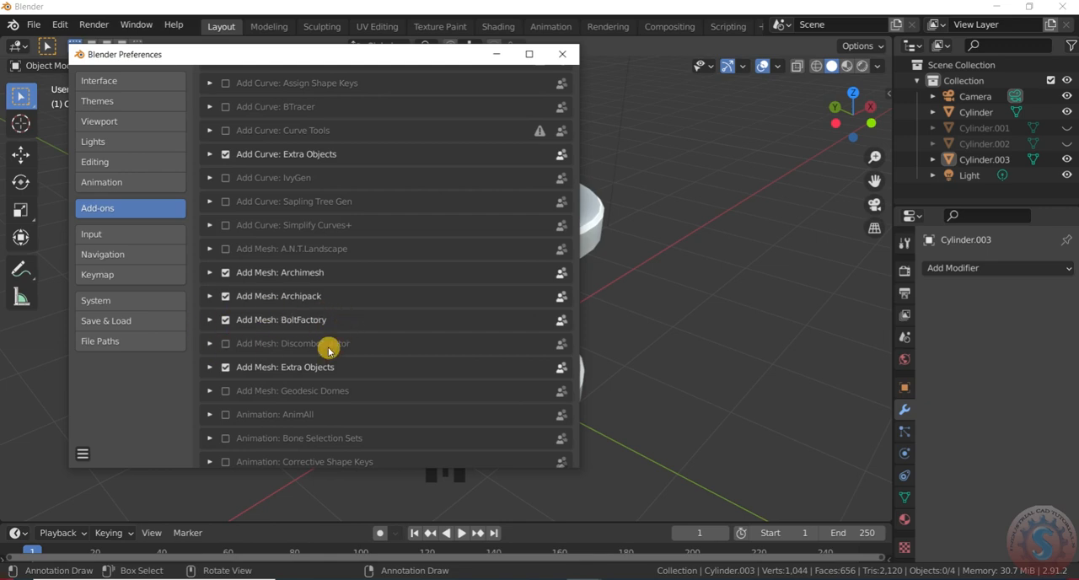
click(562, 54)
- Add a hex-head Bolt mesh at the origin and expand its creation settings
key(shift+a)
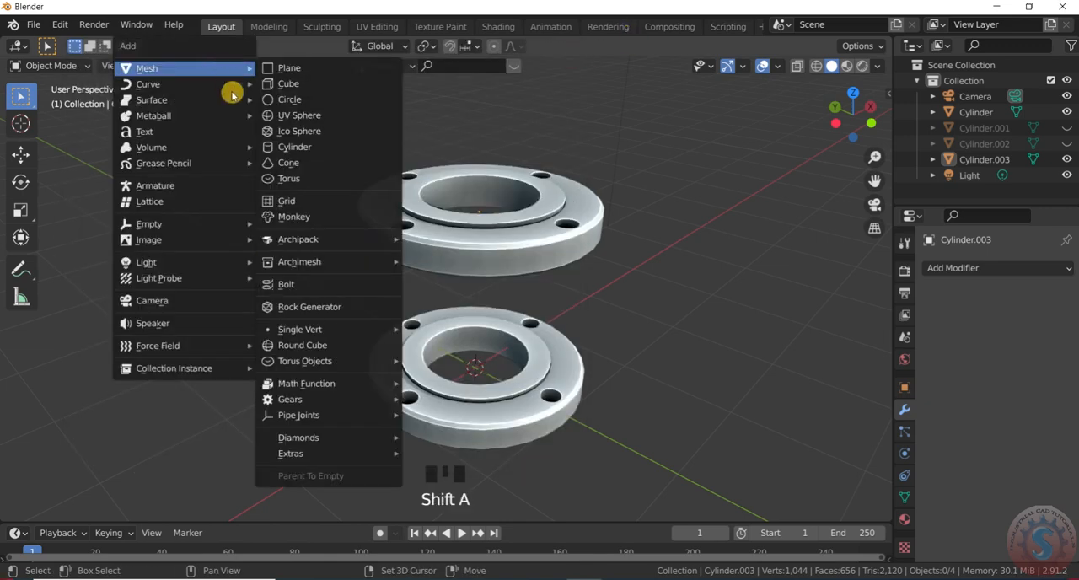
click(286, 284)
scroll(422, 346, down, 9)
scroll(432, 239, up, 2)
scroll(364, 281, down, 2)
click(65, 509)
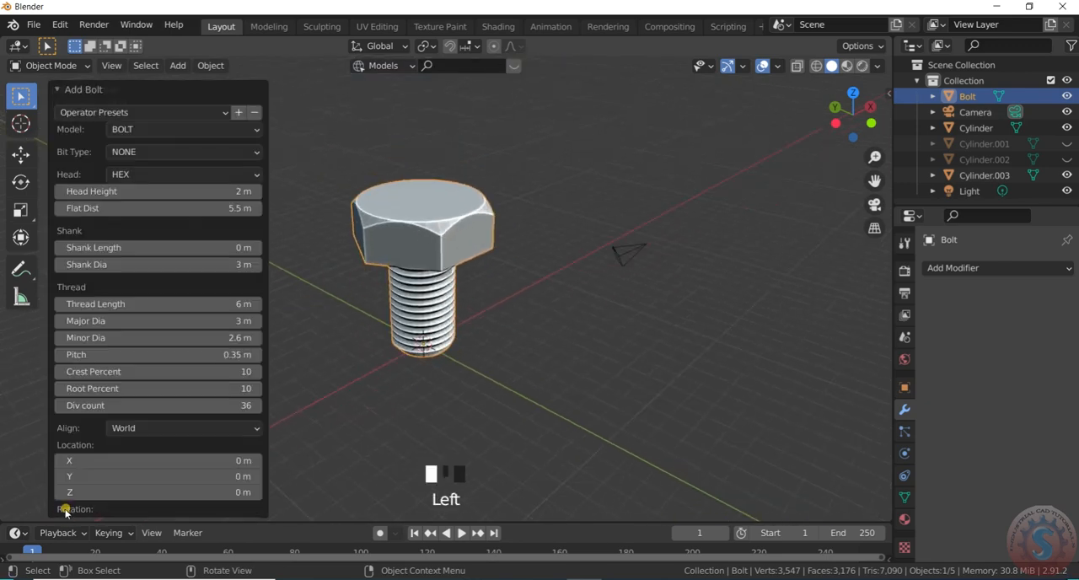
- Set the bolt's thread length to 15 m and increase its shank length to give it a smooth shank
drag(217, 304, 287, 304)
scroll(362, 354, down, 5)
scroll(188, 299, up, 1)
drag(192, 303, 195, 303)
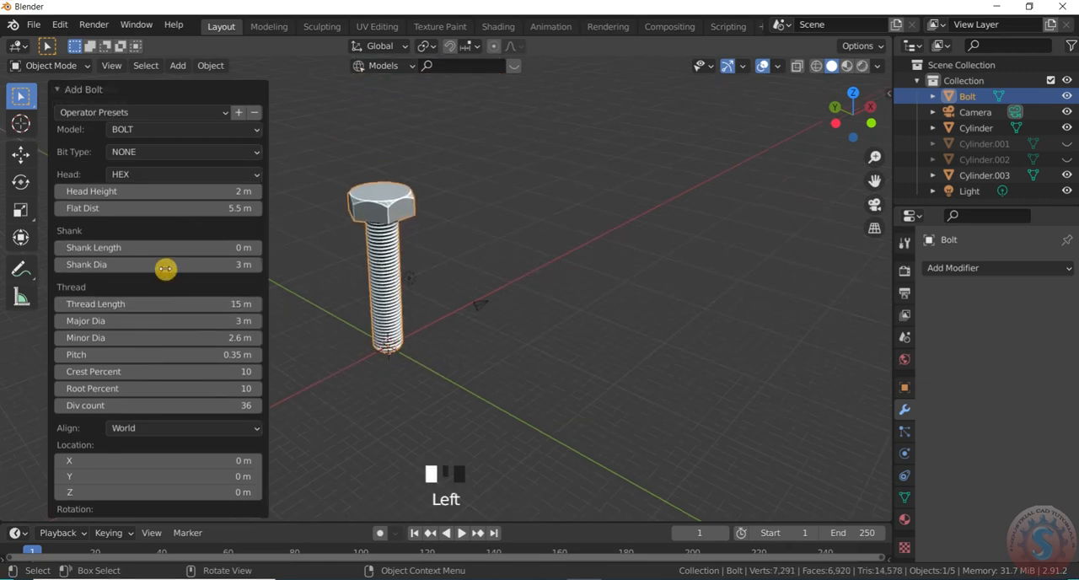
mouse_move(212, 251)
mouse_down()
mouse_move(253, 251)
mouse_move(203, 253)
mouse_up()
scroll(366, 225, down, 3)
click(491, 270)
- Scale the bolt down uniformly in two passes, by factors of about 0.152 and 0.438
scroll(499, 253, down, 2)
click(485, 188)
scroll(486, 188, up, 2)
key(s)
click(475, 330)
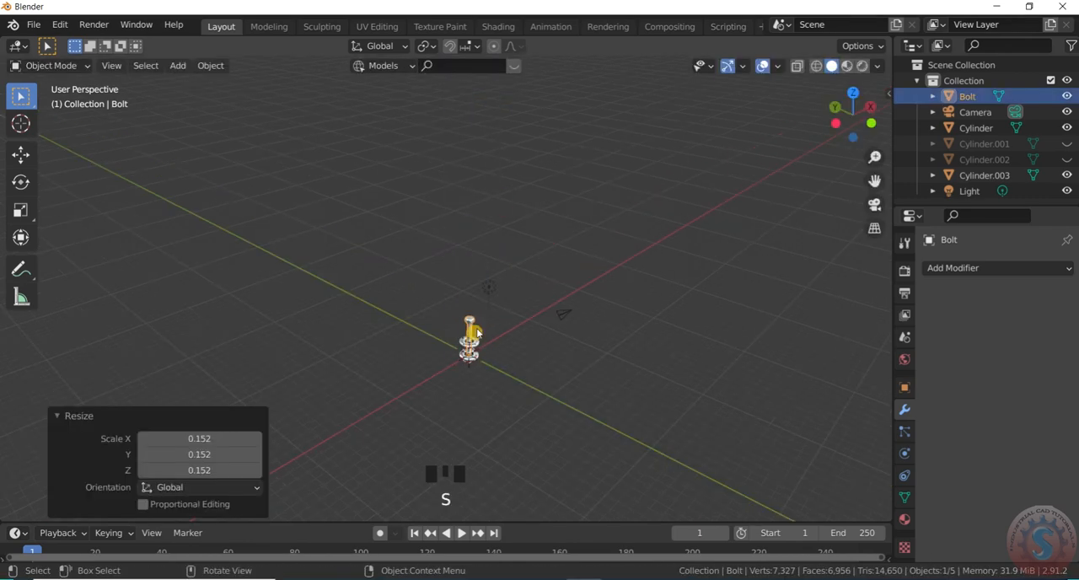
key(KP_3)
scroll(446, 363, up, 12)
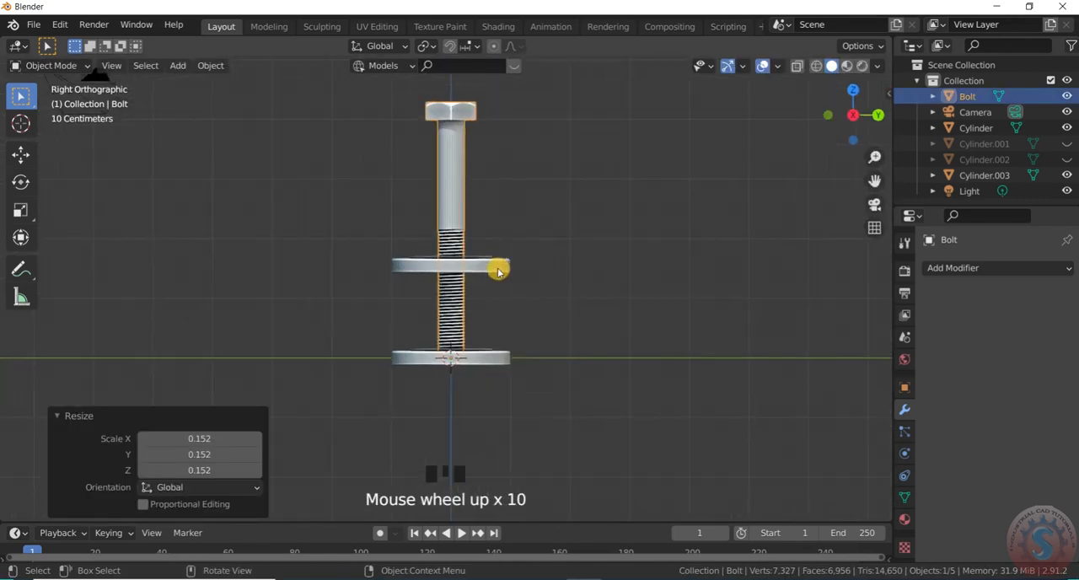
key(s)
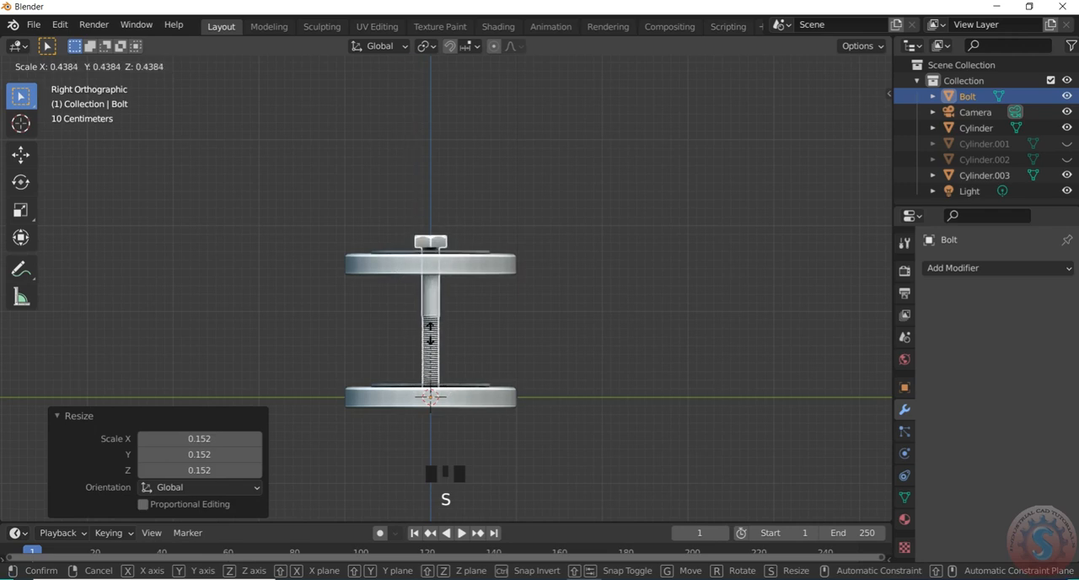
click(432, 332)
- In top view, move the bolt about 0.857 m along X onto the flange's bolt hole on the positive X side
scroll(480, 199, down, 2)
key(KP_7)
scroll(456, 290, up, 3)
key(g)
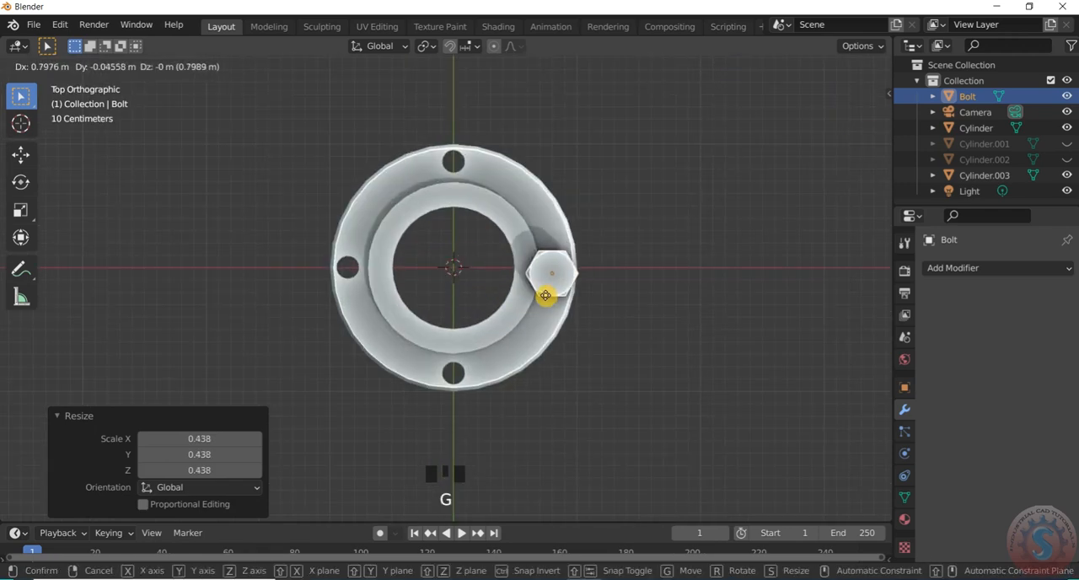
click(552, 289)
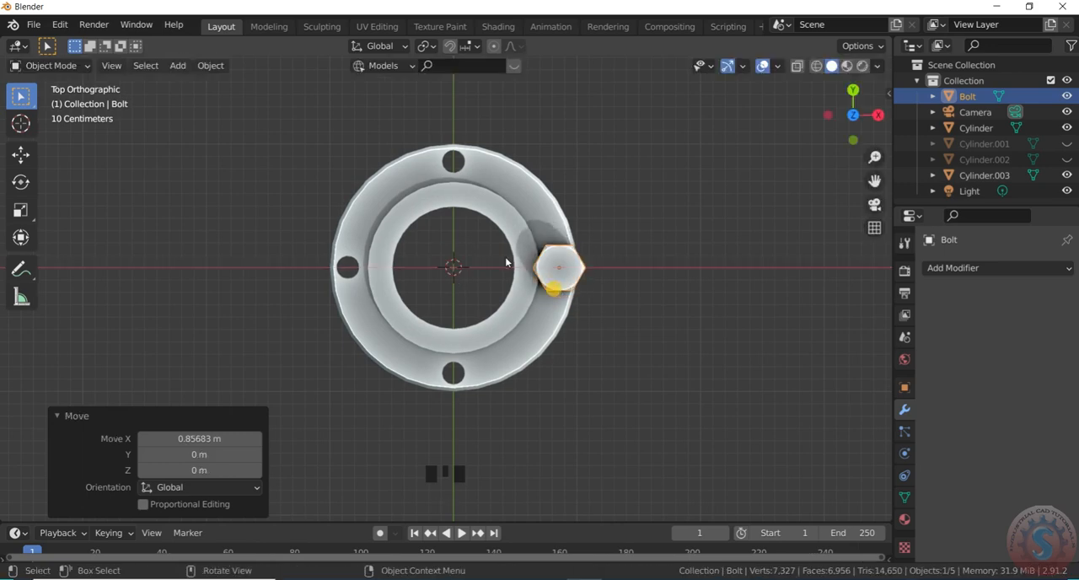
- Scale the bolt down slightly more so that its shank fits the flange's bolt hole
scroll(462, 337, up, 3)
scroll(422, 303, up, 2)
scroll(413, 303, up, 2)
scroll(430, 312, down, 4)
middle_drag(444, 325, 465, 224)
scroll(485, 194, down, 5)
scroll(421, 278, up, 6)
scroll(410, 295, down, 2)
key(KP_7)
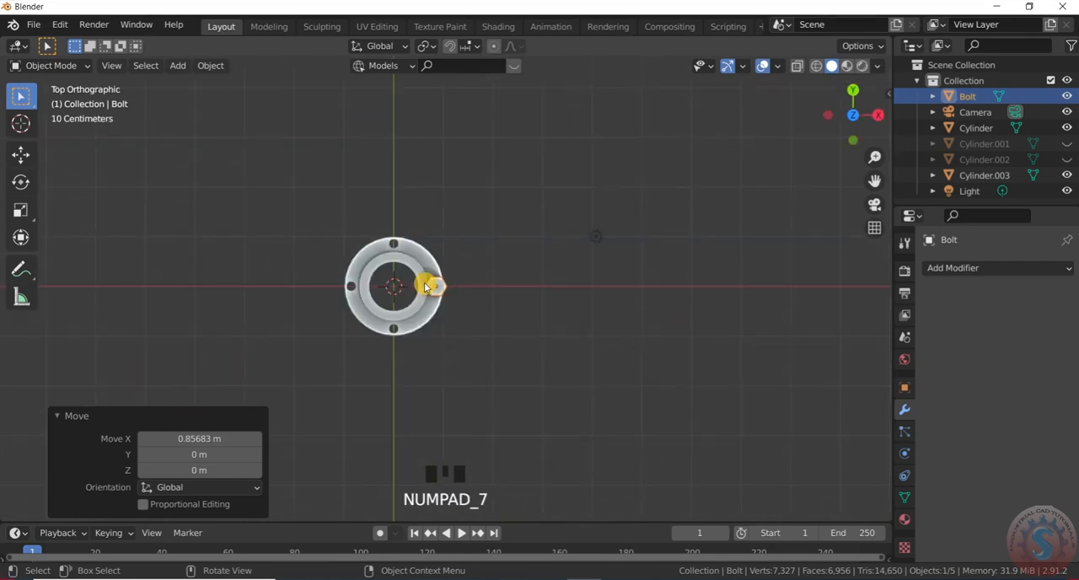
key(KP_3)
key(KP_7)
scroll(475, 291, up, 9)
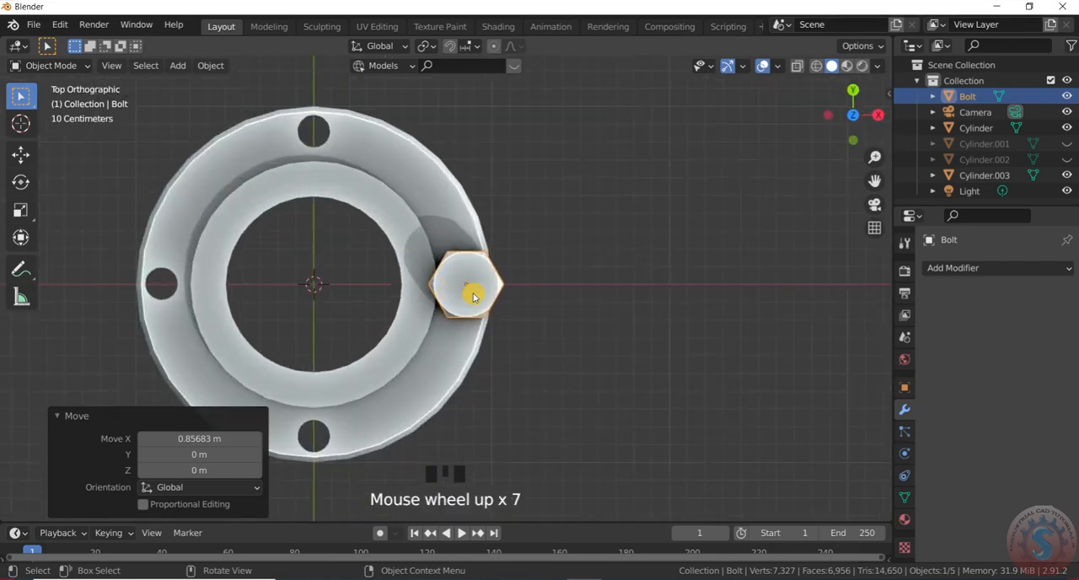
scroll(532, 295, down, 1)
key(s)
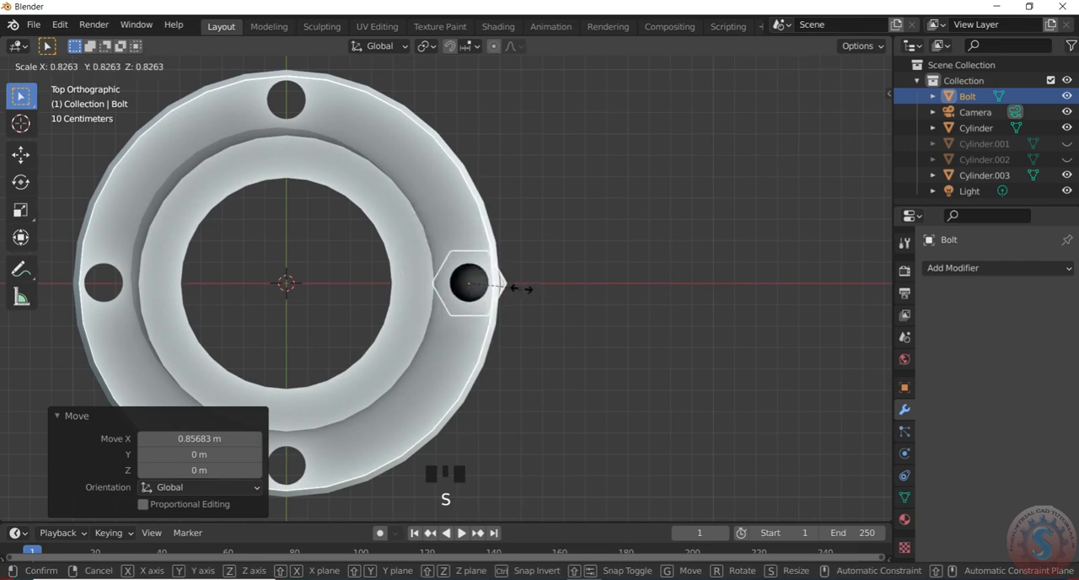
click(508, 288)
- Raise the bolt along Z until its head sits just above the upper flange
scroll(534, 294, down, 4)
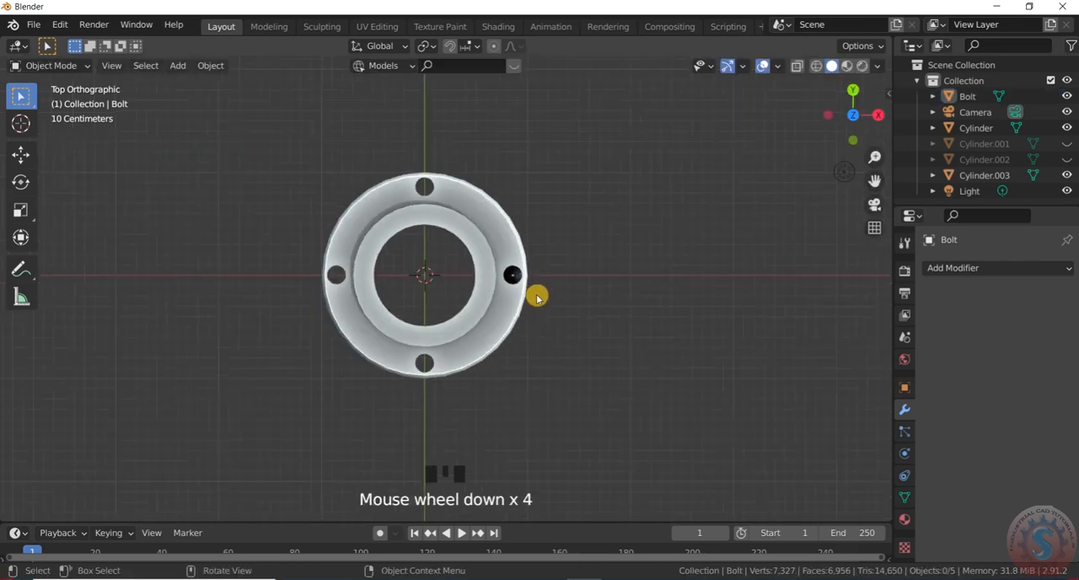
middle_drag(534, 294, 450, 200)
scroll(460, 299, down, 8)
scroll(498, 284, up, 3)
click(498, 285)
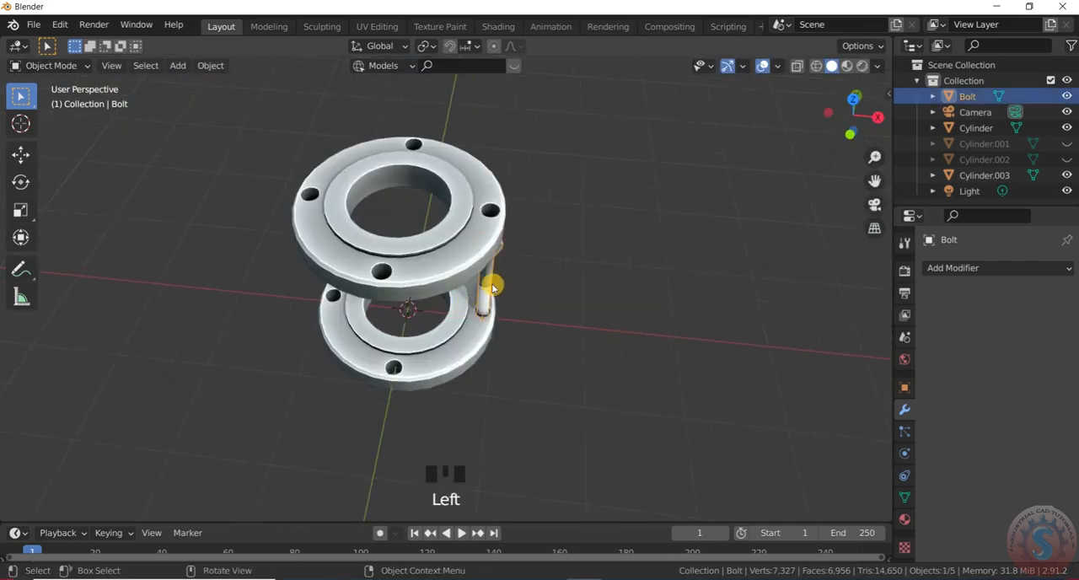
key(g)
key(z)
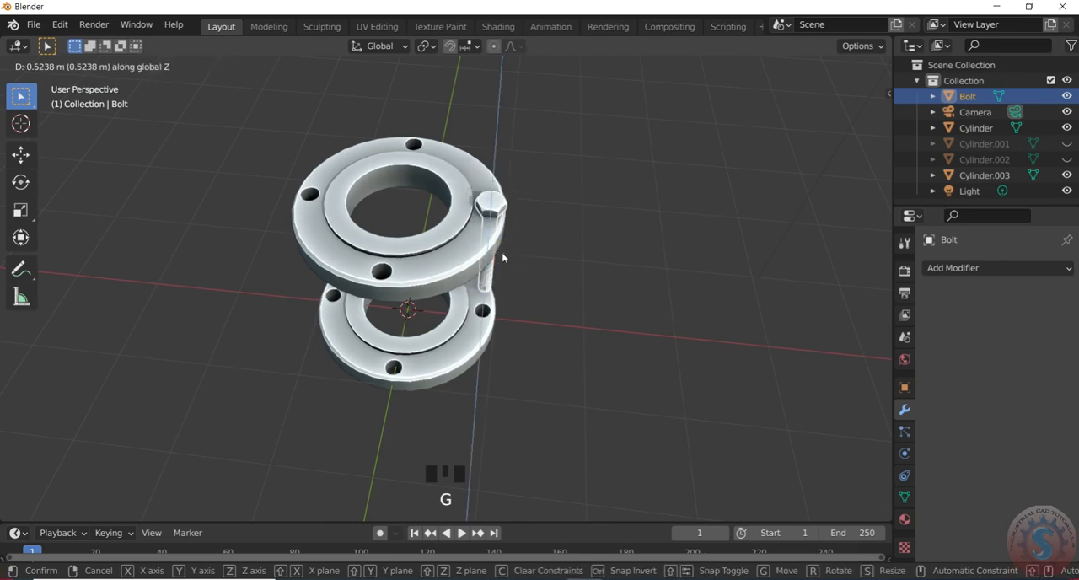
click(458, 328)
- Stretch the bolt along Z by a factor of about 1.24 and lower it by about 0.073 m
middle_drag(458, 328, 516, 242)
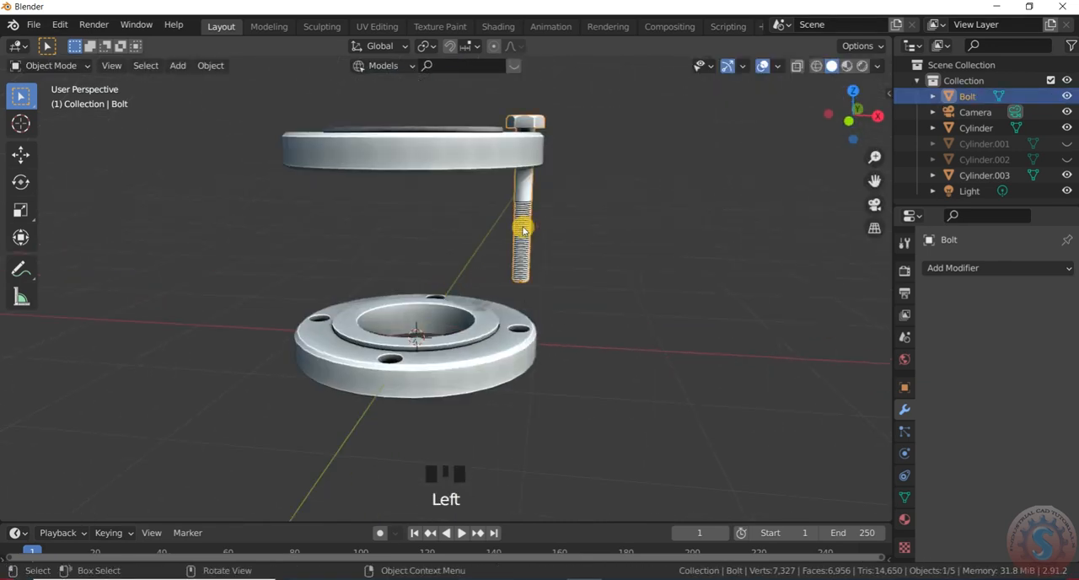
scroll(524, 224, down, 3)
scroll(526, 221, up, 1)
scroll(521, 219, up, 2)
scroll(479, 213, down, 2)
scroll(501, 234, up, 3)
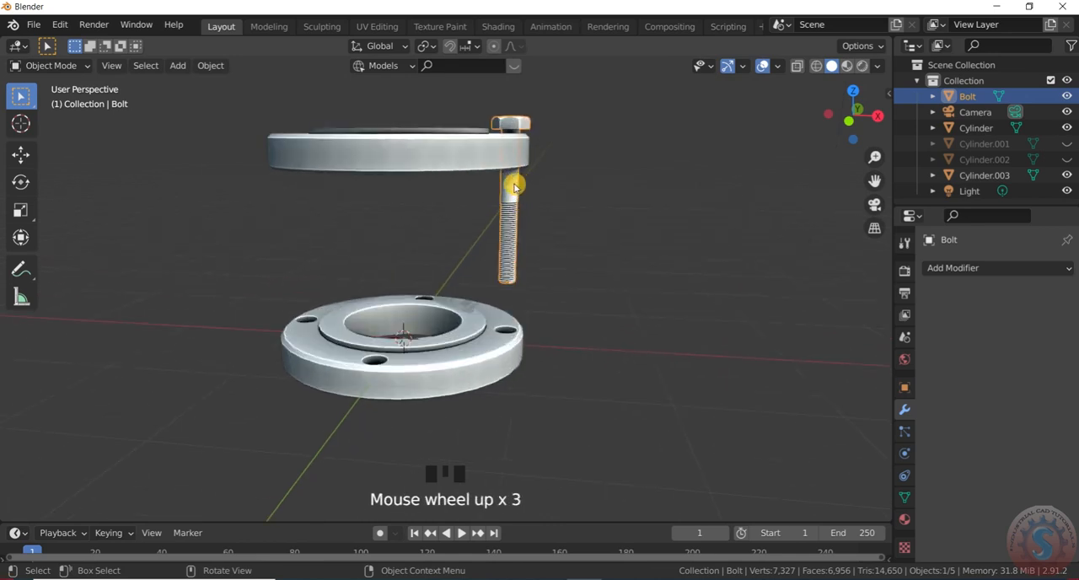
scroll(517, 194, up, 1)
scroll(519, 198, down, 2)
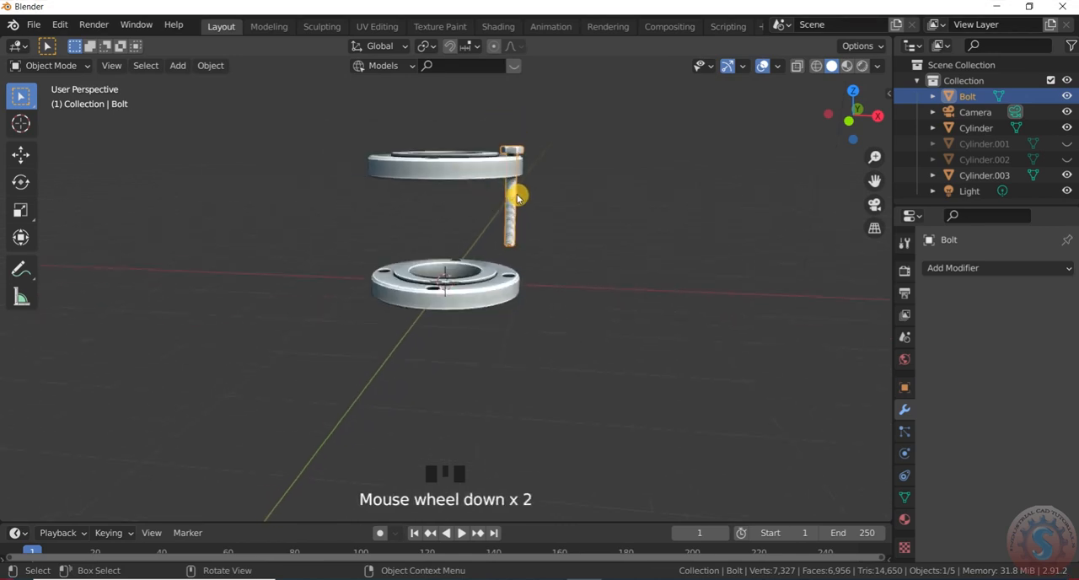
scroll(518, 196, up, 1)
key(s)
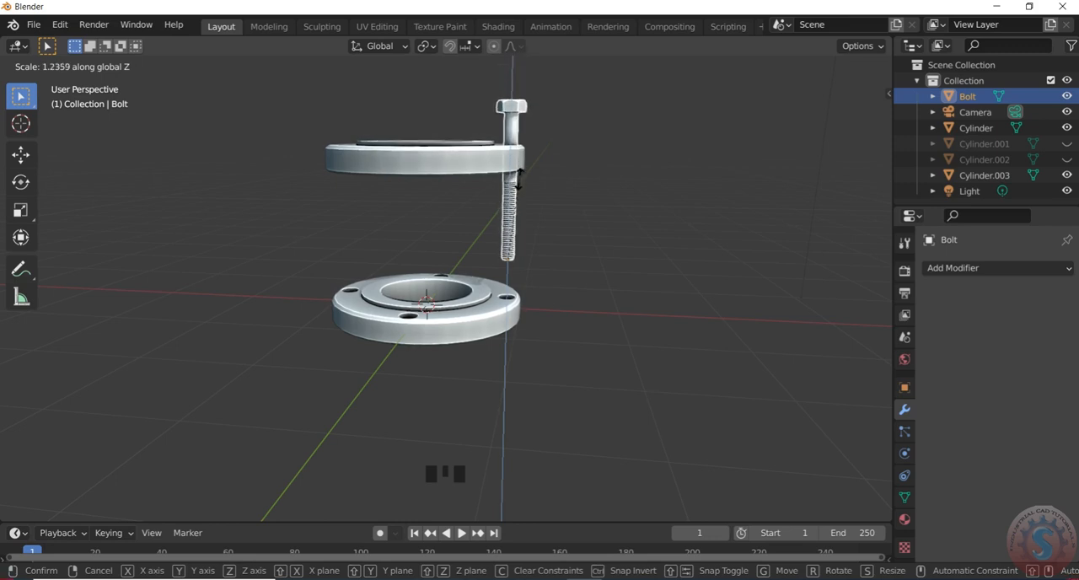
click(516, 178)
key(g)
key(z)
click(511, 187)
- Stretch the bolt further along Z and lower it about 0.7 m so it passes through both flanges with its head seated
key(s)
key(z)
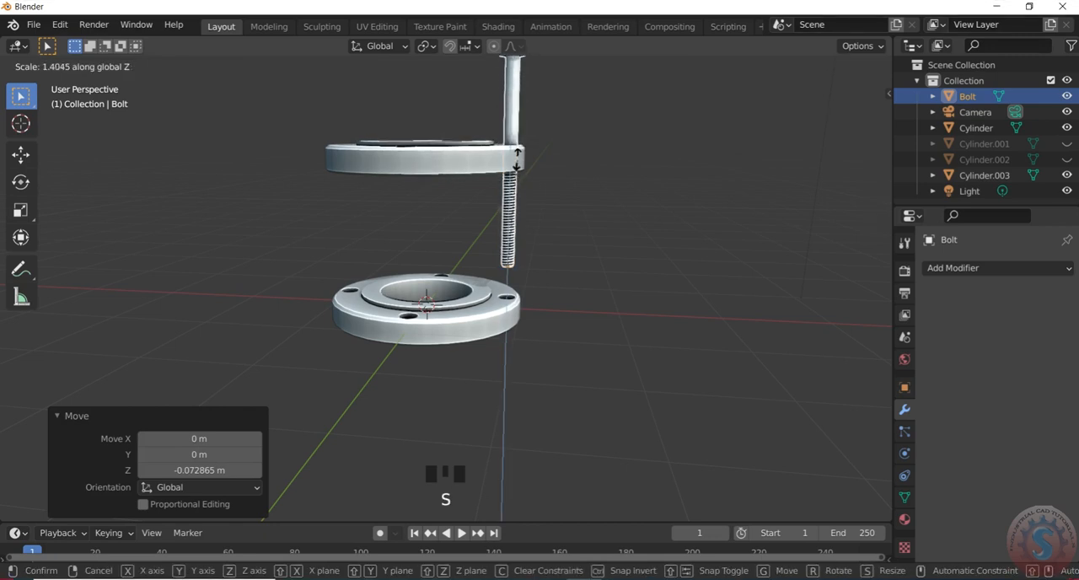
click(518, 170)
scroll(538, 165, up, 3)
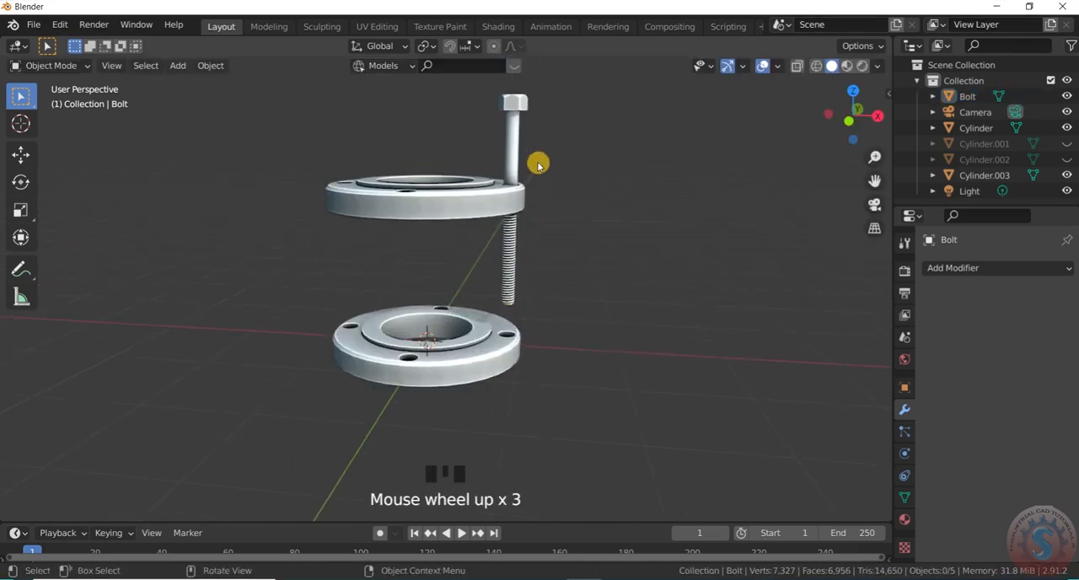
click(520, 143)
key(g)
key(z)
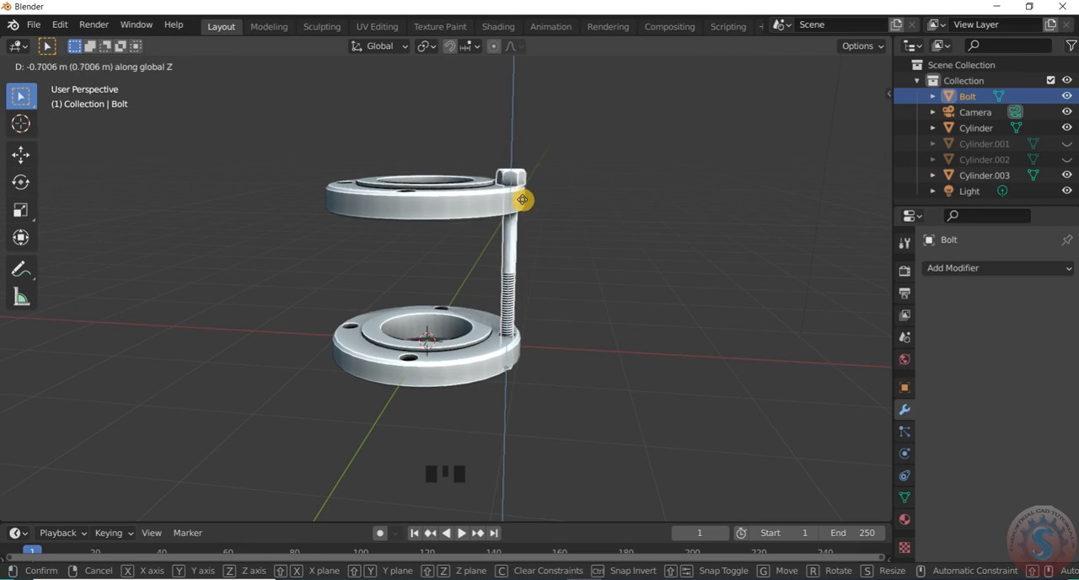
click(524, 202)
- Examine from below and above how the bolt passes through the holes of both flanges
scroll(532, 166, up, 2)
scroll(498, 284, down, 5)
scroll(499, 284, up, 6)
middle_drag(498, 284, 484, 152)
scroll(494, 221, down, 5)
scroll(469, 255, up, 3)
scroll(476, 211, down, 5)
scroll(477, 222, up, 4)
scroll(499, 229, down, 4)
scroll(484, 251, up, 4)
scroll(468, 276, down, 4)
scroll(470, 282, up, 4)
scroll(440, 340, down, 4)
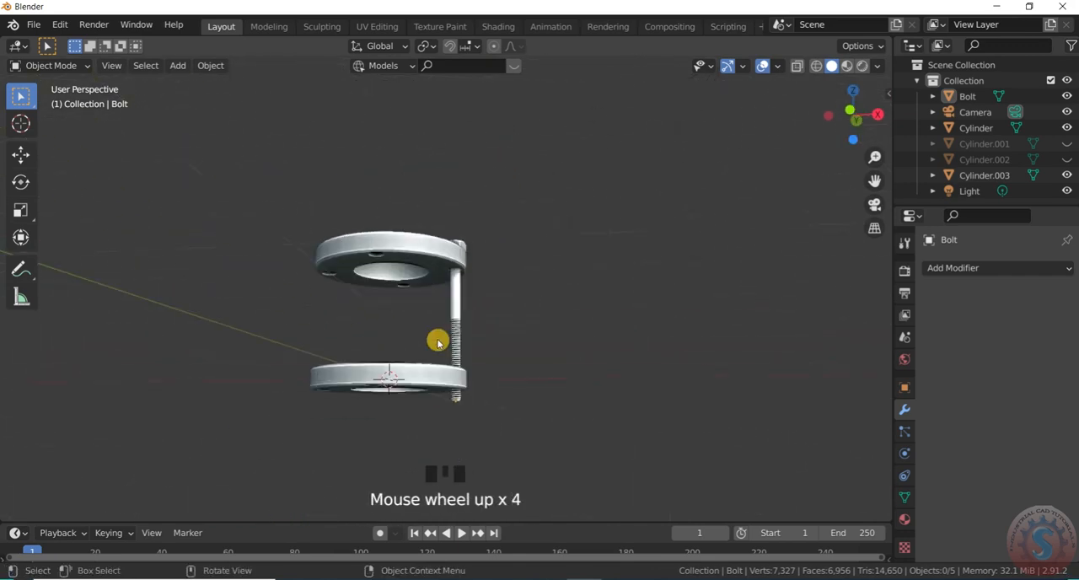
scroll(424, 335, up, 4)
scroll(494, 263, down, 5)
scroll(581, 193, down, 4)
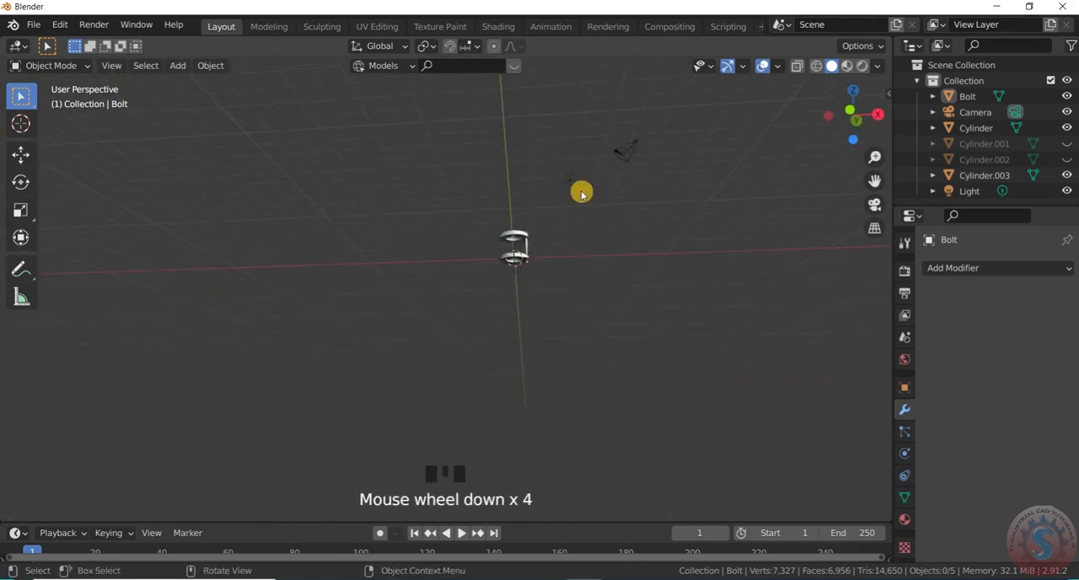
scroll(427, 378, up, 4)
scroll(457, 301, up, 7)
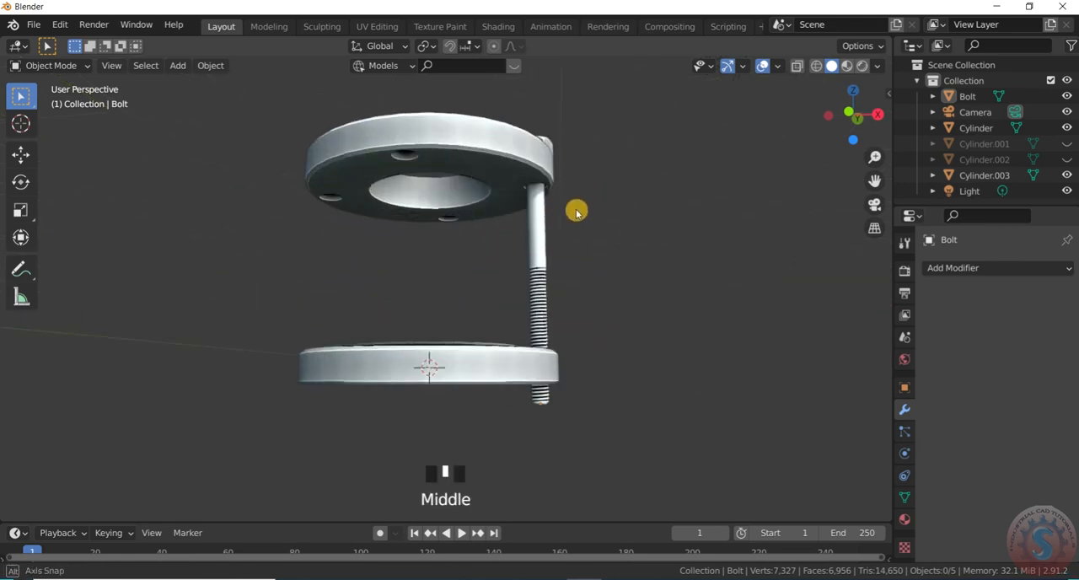
middle_drag(581, 202, 538, 278)
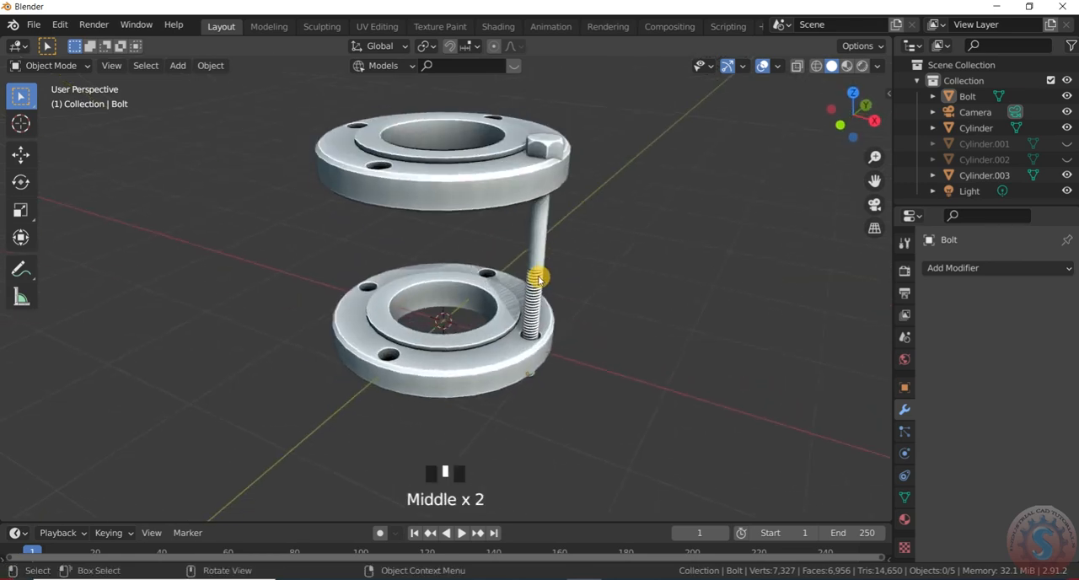
click(559, 145)
click(607, 194)
- Add a BoltFactory mesh to the scene and set its model to NUT
key(shift+a)
key(shift+a)
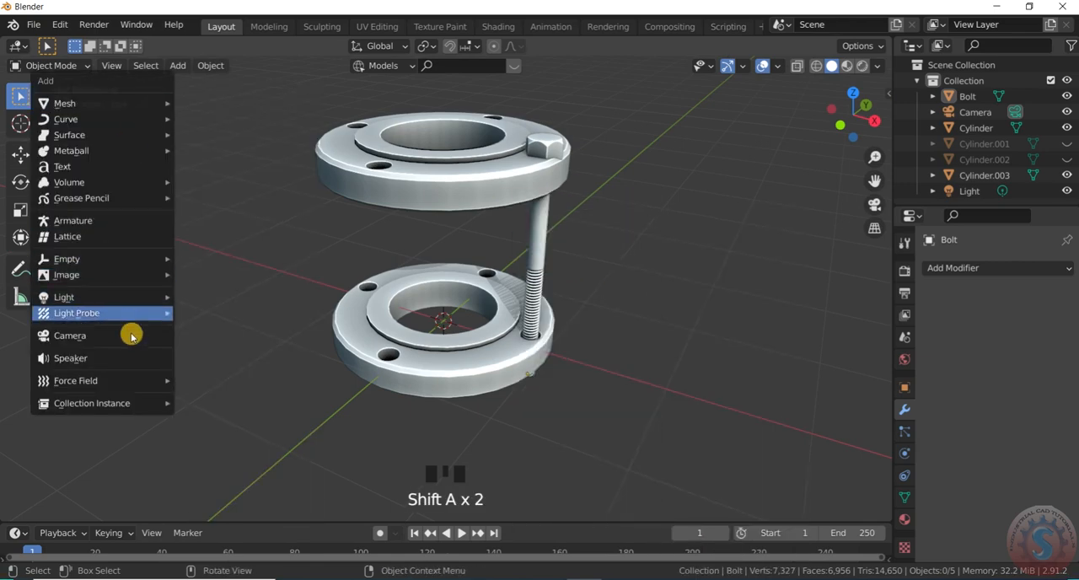
mouse_move(132, 102)
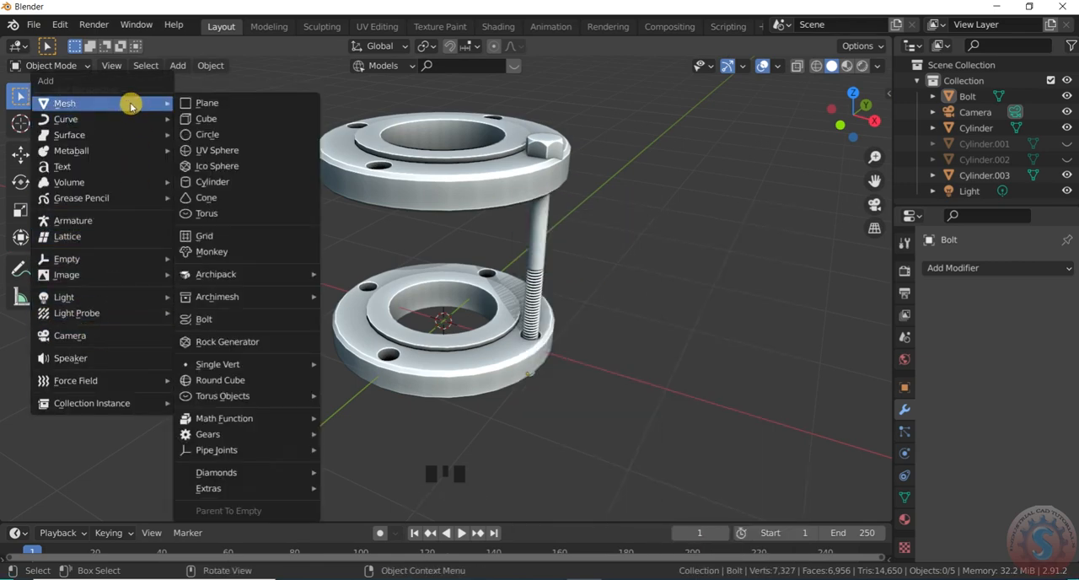
click(223, 320)
click(178, 127)
click(151, 161)
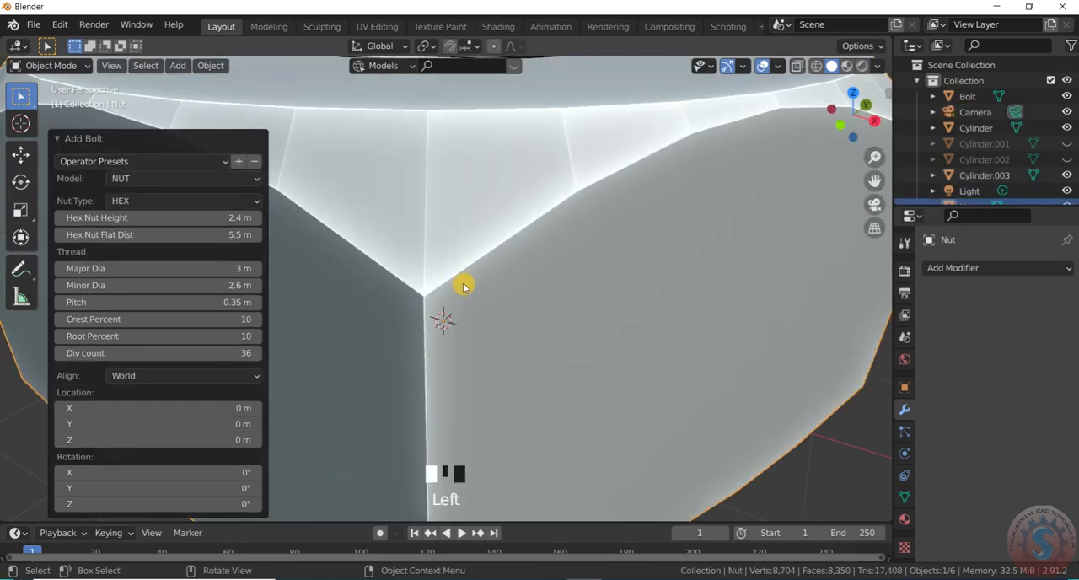
- Scale the oversized nut down uniformly by a factor of about 0.134
scroll(463, 282, down, 6)
scroll(525, 250, up, 3)
scroll(545, 264, down, 2)
key(s)
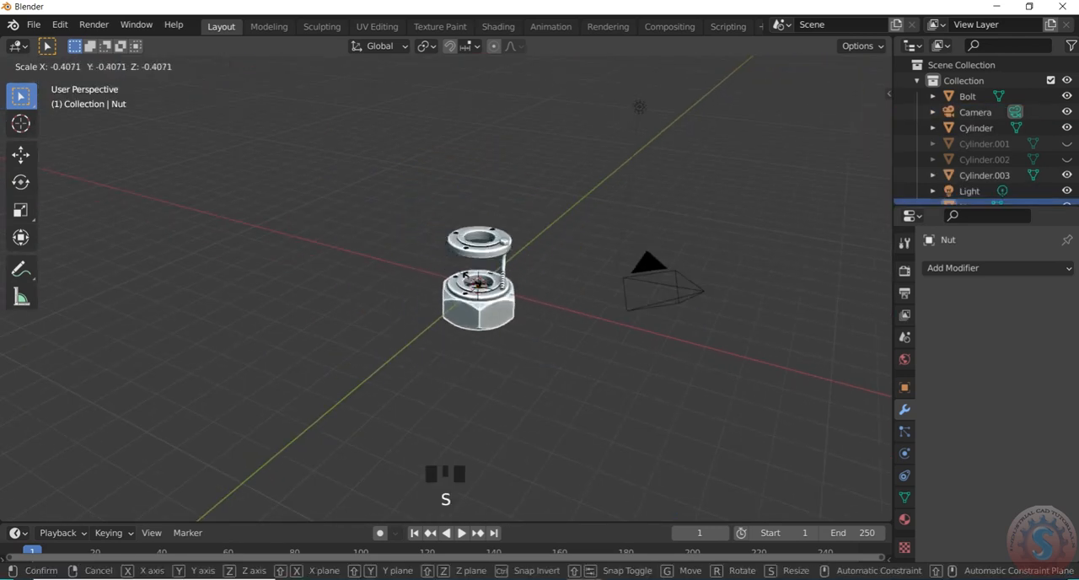
click(483, 292)
- Move the nut along Y clear of the flanges and scale it down by a factor of about 0.352
key(KP_3)
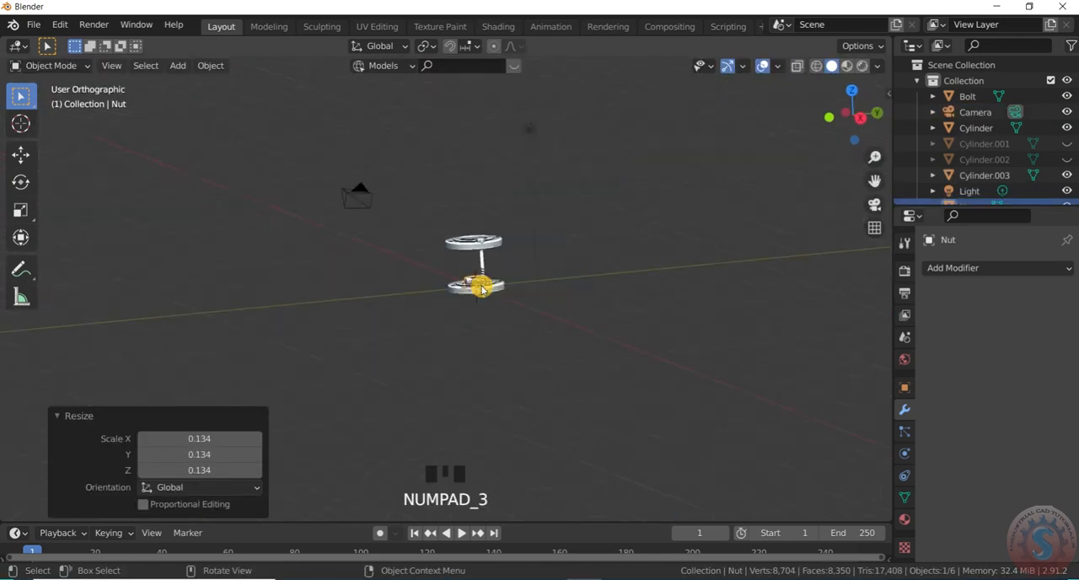
scroll(446, 261, up, 8)
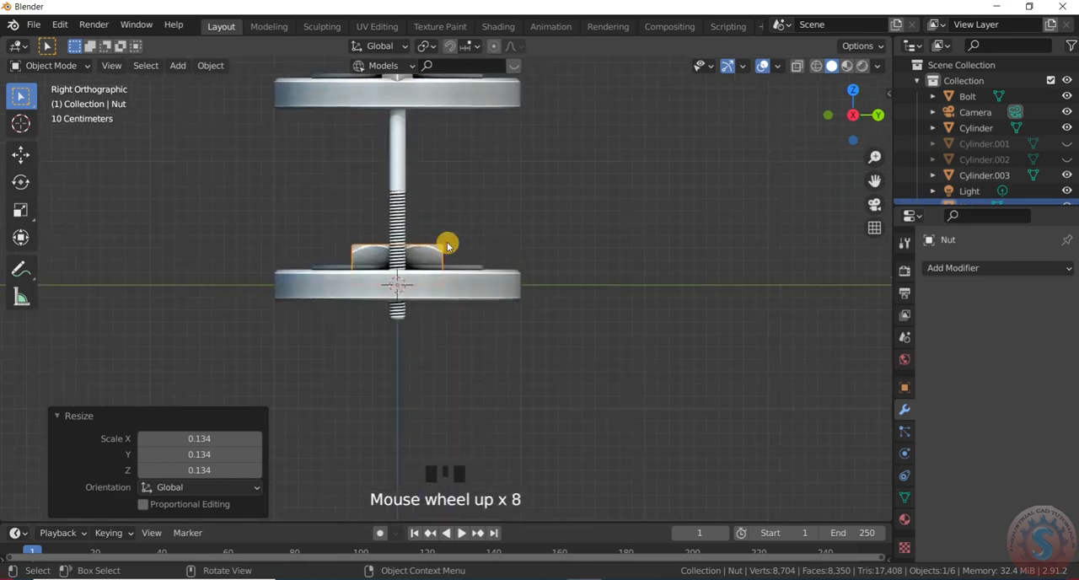
key(g)
key(y)
click(632, 266)
key(s)
click(593, 270)
- Duplicate the small nut and offset the copy about 0.46 m along Y
key(shift+d)
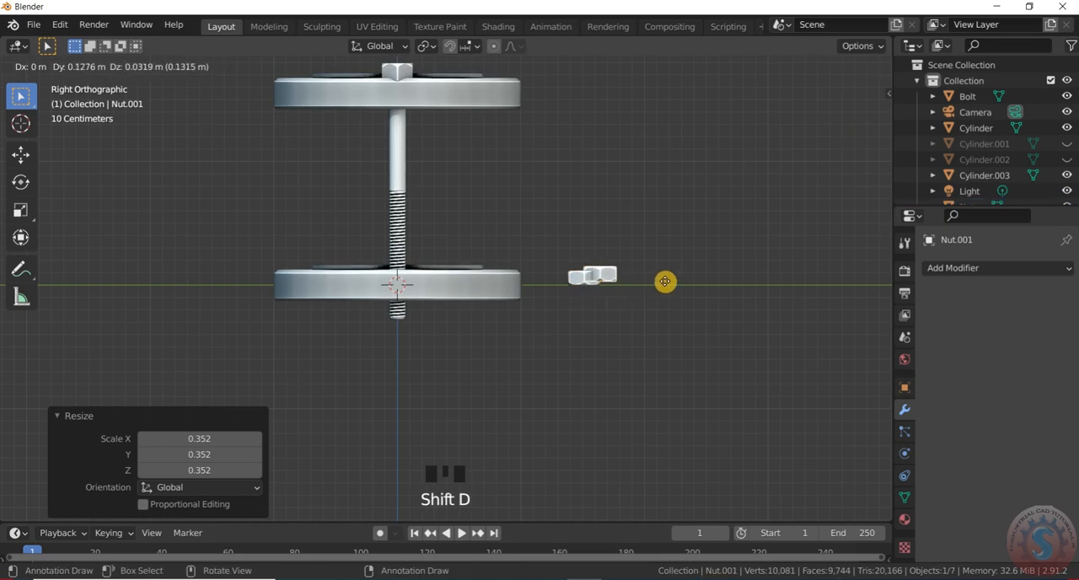
key(x)
key(y)
click(672, 281)
- Move the original nut about -1.51 m in Y and -0.24 m in Z to sit beneath the lower flange
scroll(547, 313, up, 2)
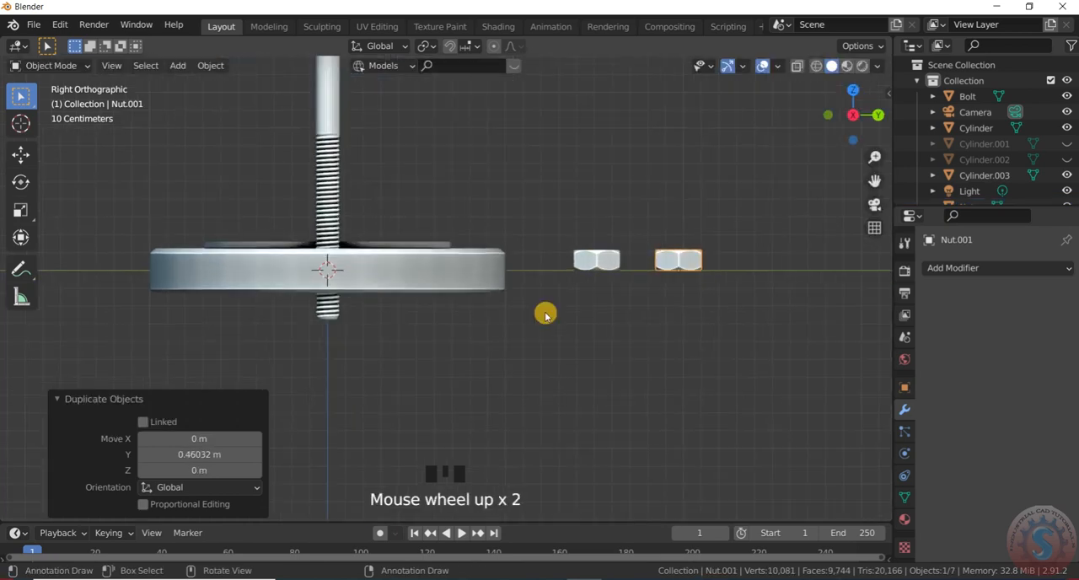
scroll(590, 270, up, 3)
click(596, 270)
key(g)
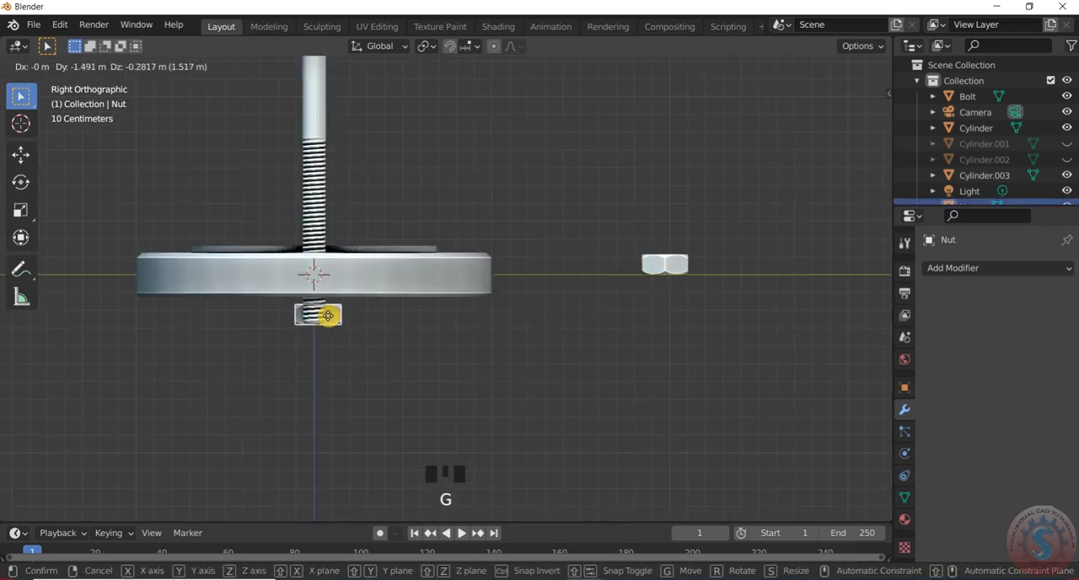
click(324, 309)
- Move the nut along X until it is centred on the bolt
scroll(497, 378, up, 4)
scroll(459, 338, down, 3)
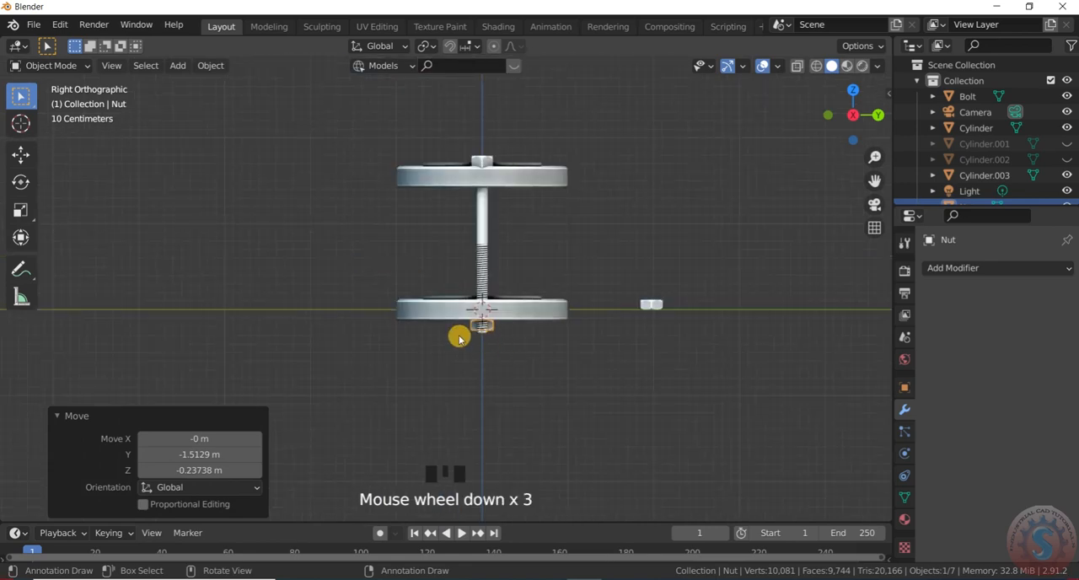
key(KP_1)
key(KP_7)
scroll(484, 321, up, 7)
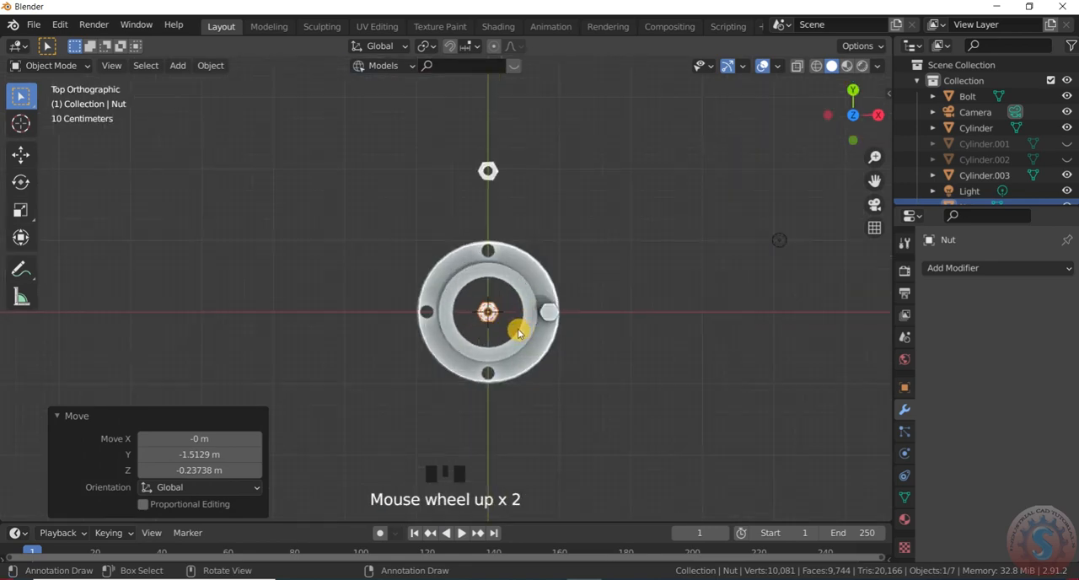
key(g)
key(x)
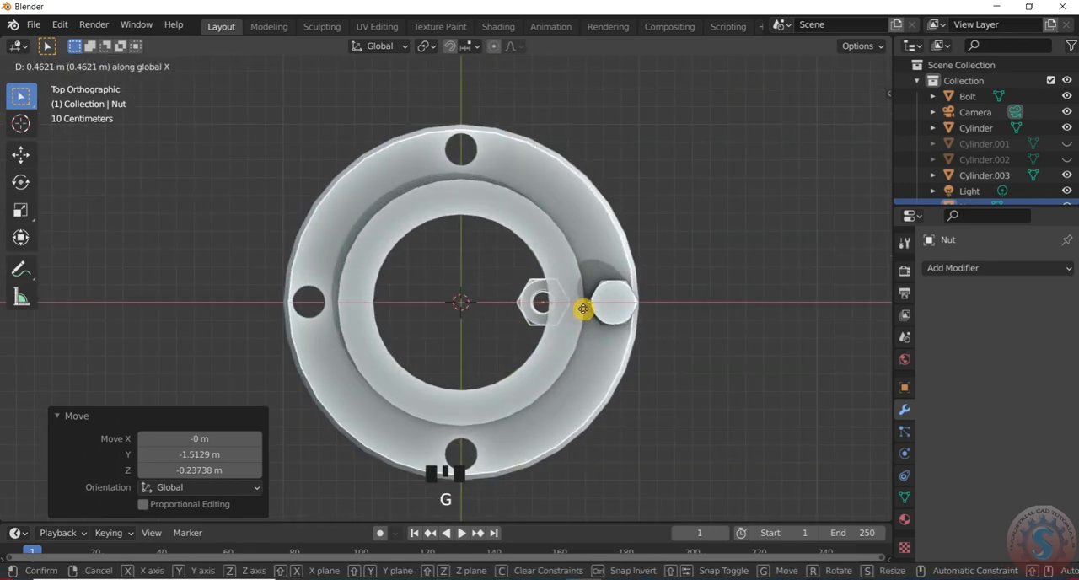
click(644, 314)
- Examine from several angles how the nut sits on the bolt beneath the lower flange
scroll(619, 354, down, 5)
scroll(590, 303, down, 4)
middle_drag(569, 138, 558, 515)
scroll(701, 318, down, 1)
scroll(593, 275, up, 4)
scroll(587, 267, down, 8)
scroll(575, 286, up, 10)
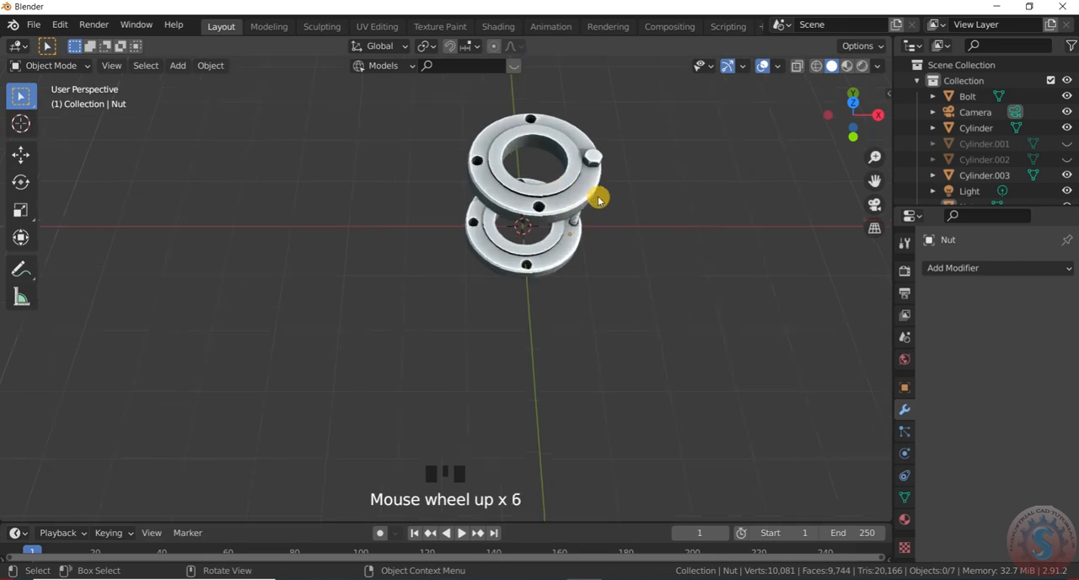
scroll(590, 438, down, 4)
scroll(557, 279, down, 3)
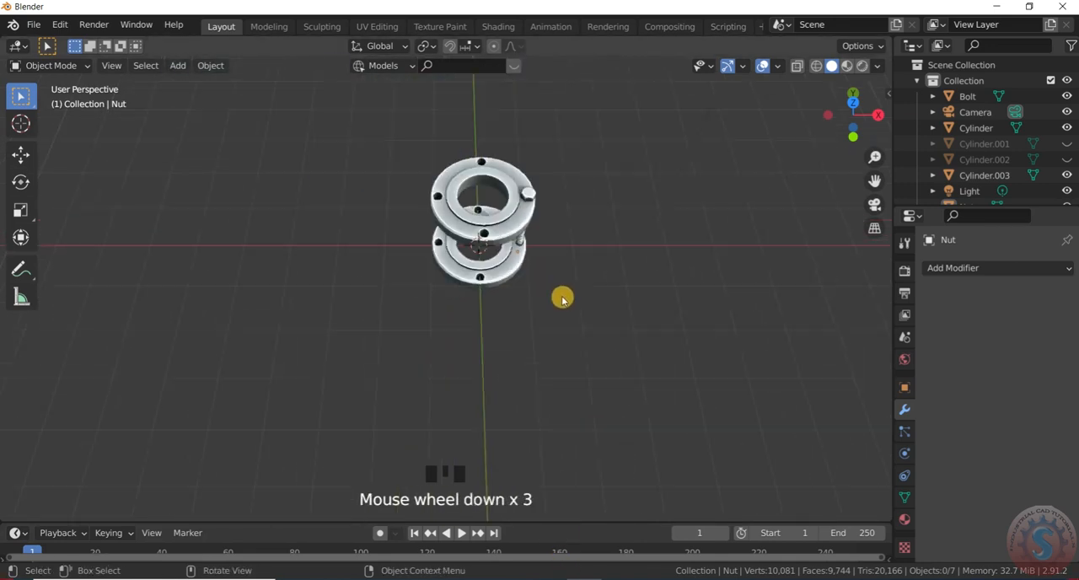
scroll(498, 244, up, 3)
middle_drag(499, 244, 458, 163)
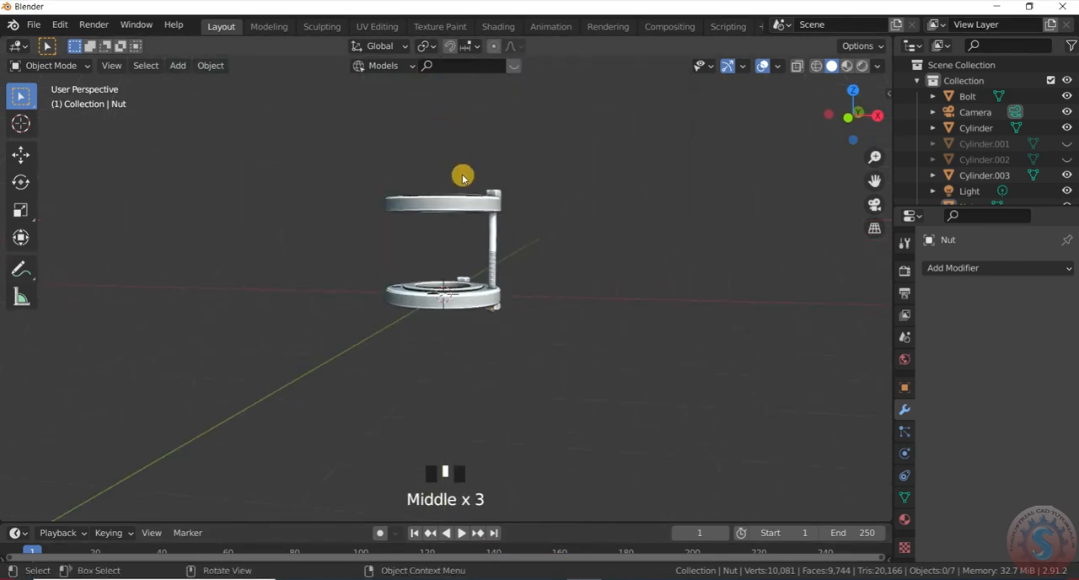
scroll(491, 357, up, 6)
scroll(496, 345, down, 3)
scroll(510, 207, up, 2)
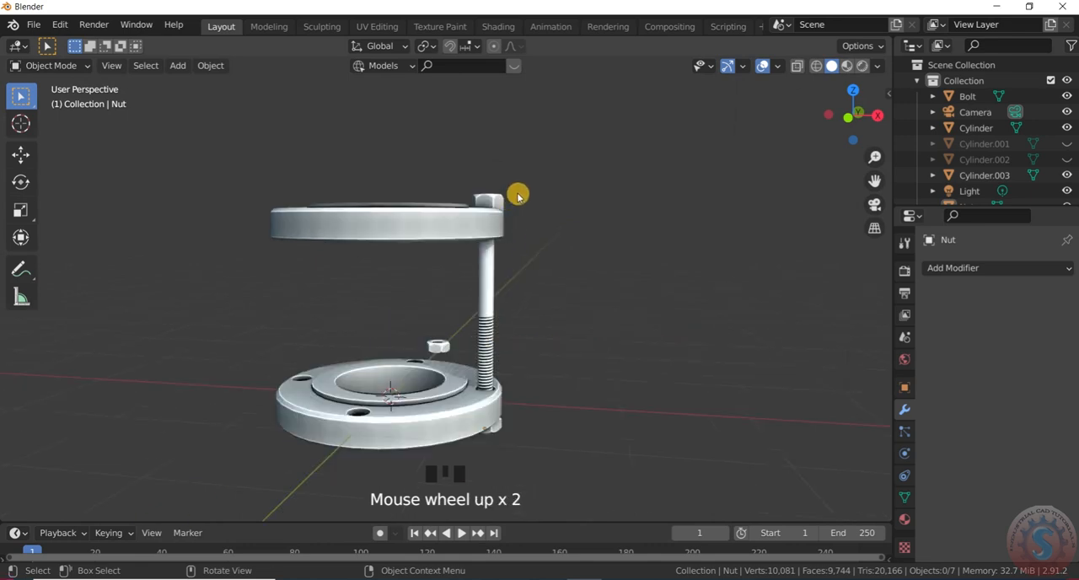
scroll(513, 253, down, 4)
scroll(511, 210, up, 1)
scroll(513, 191, down, 5)
scroll(458, 326, up, 6)
scroll(462, 352, up, 3)
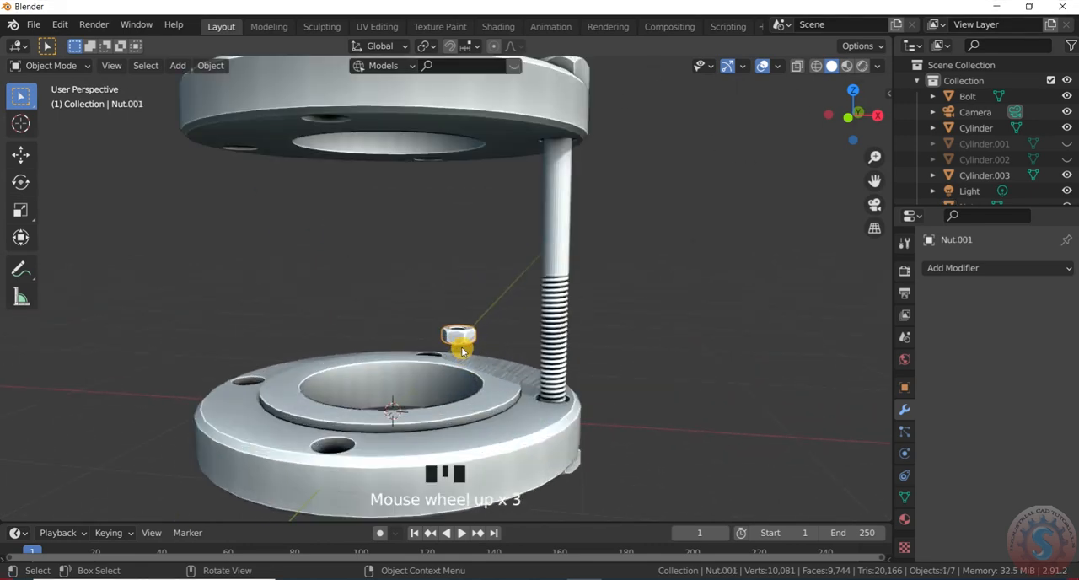
- Enlarge the spare nut by a factor of about 1.607 and flatten it along Z into a thin washer
key(s)
click(469, 347)
key(s)
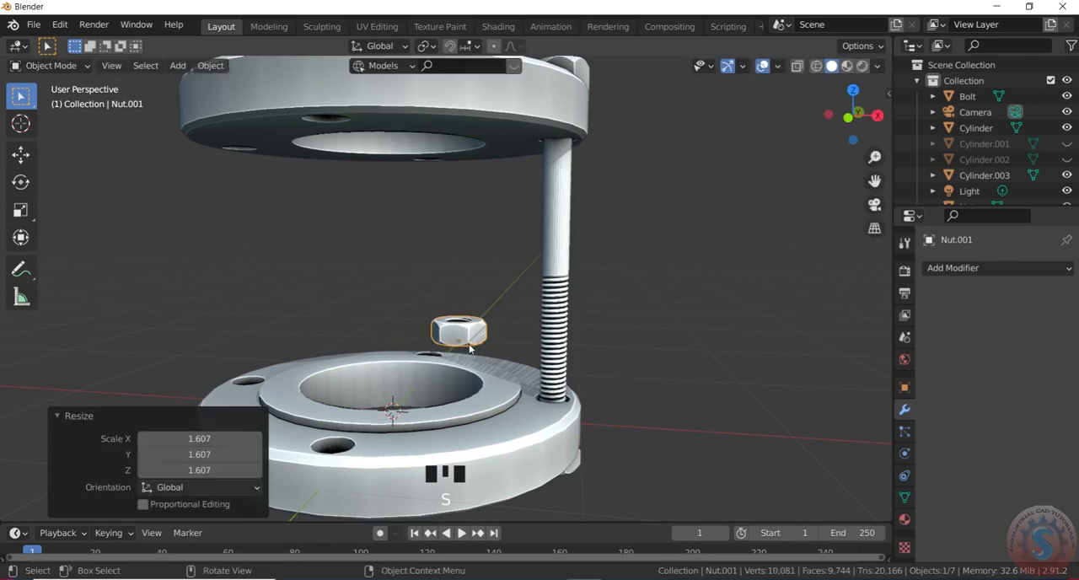
key(z)
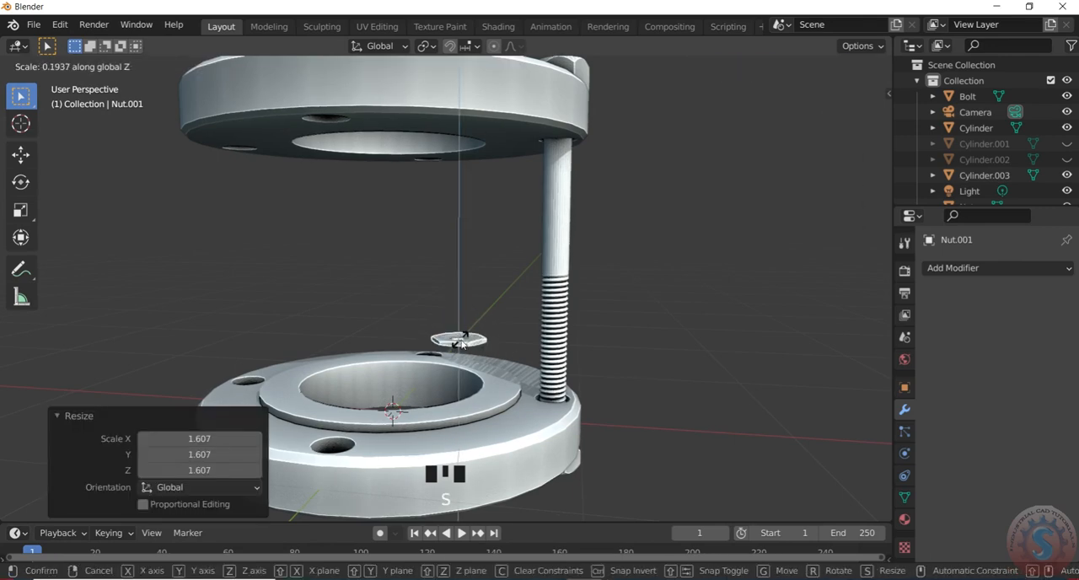
click(501, 328)
- Move the flattened nut about -1.98 m in Y and -0.17 m in Z, between the lower flange and the bolt's nut
scroll(476, 333, up, 2)
key(KP_3)
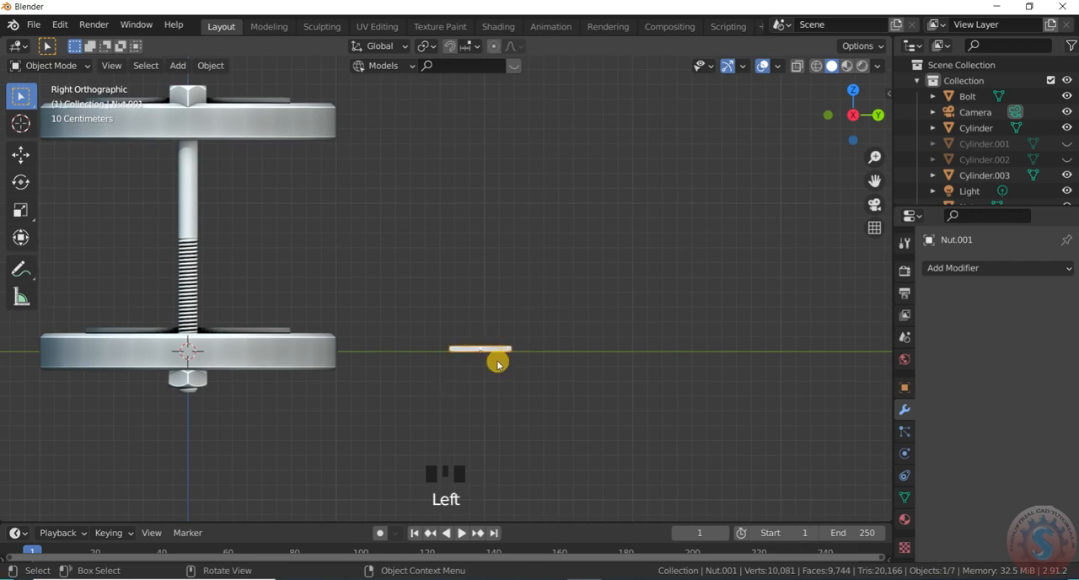
key(g)
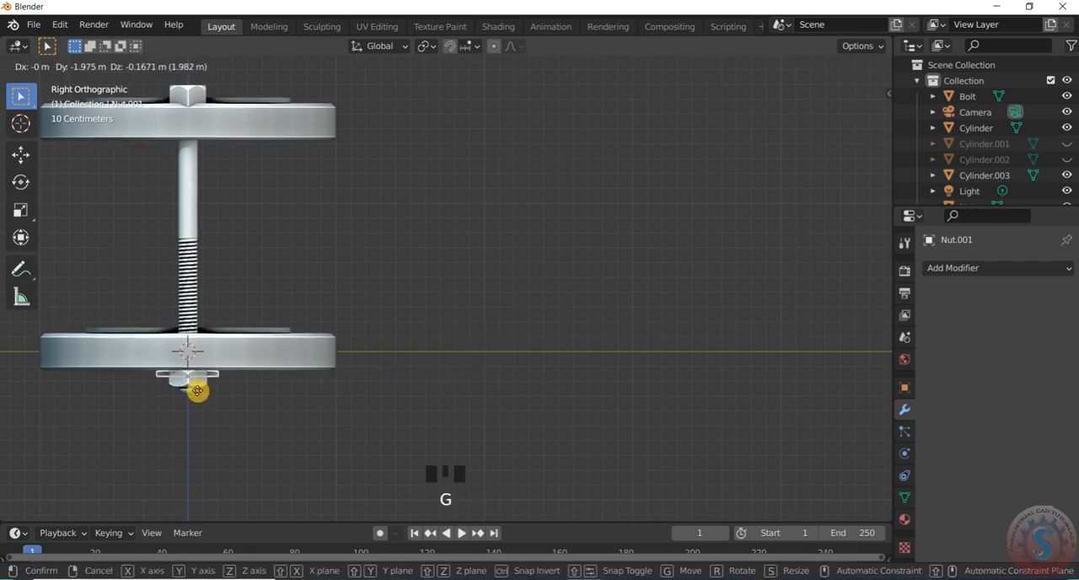
click(197, 390)
- Raise the flattened nut about 0.29 m along Z and place a duplicate just beneath the upper flange
scroll(334, 352, down, 4)
scroll(409, 318, up, 4)
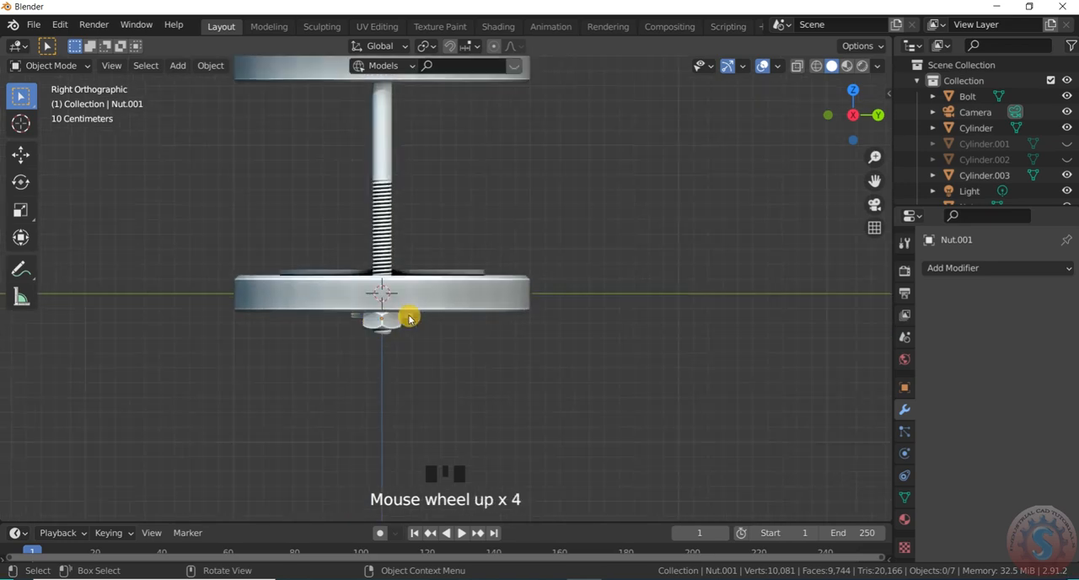
key(g)
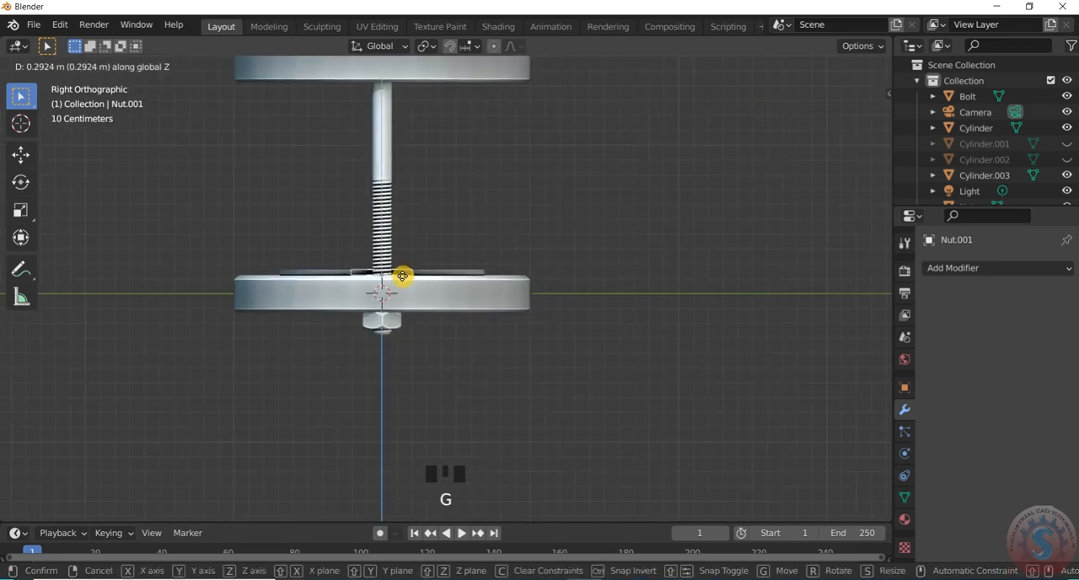
click(402, 276)
key(shift+d)
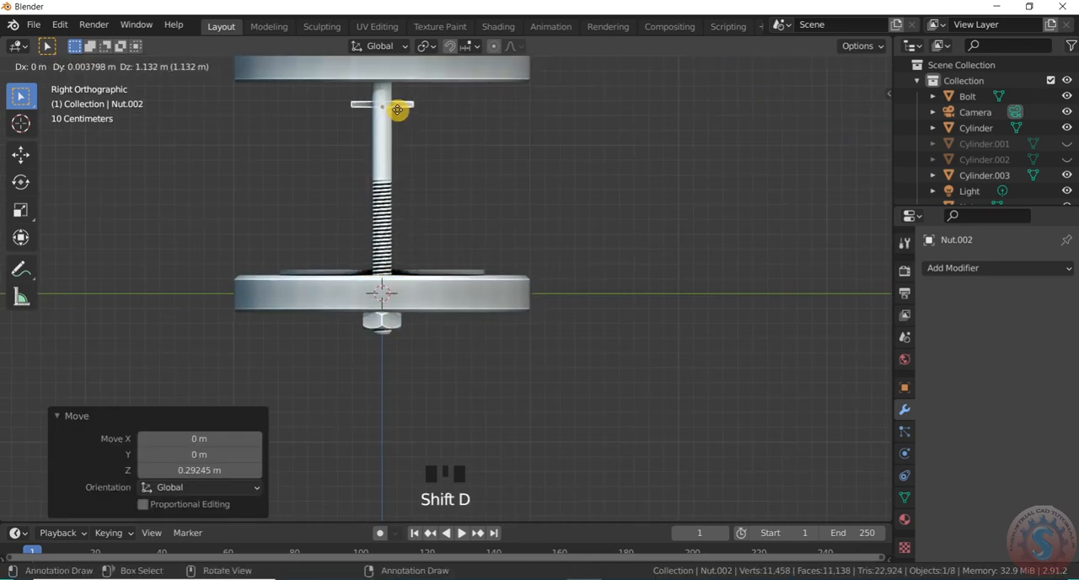
click(400, 90)
- Examine the positions of the two flattened nuts relative to the flanges and bolt from several views
scroll(397, 115, up, 3)
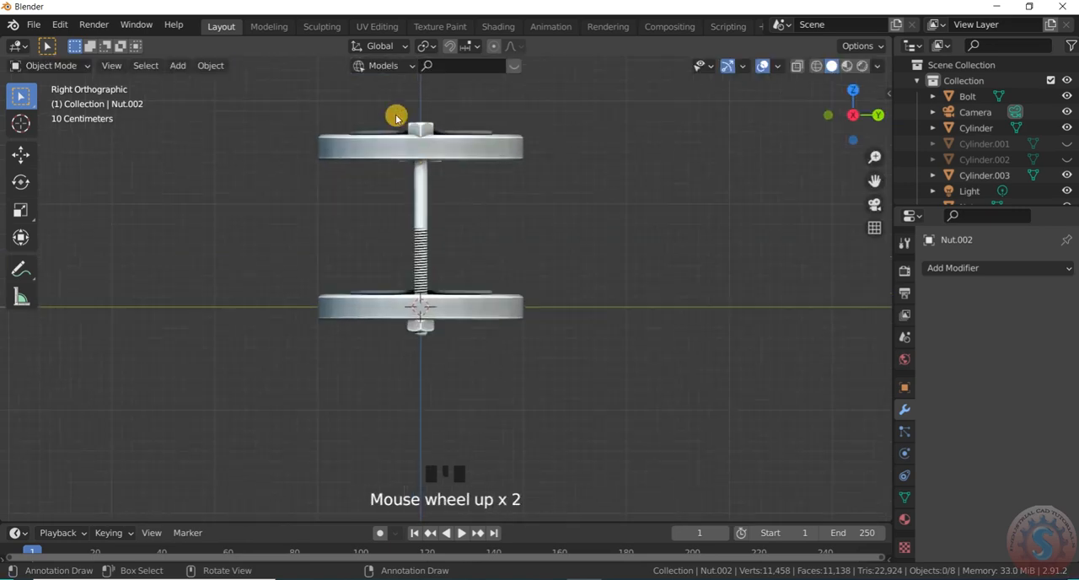
scroll(472, 256, down, 4)
scroll(472, 256, up, 3)
mouse_move(675, 349)
middle_down()
mouse_move(677, 363)
mouse_move(669, 318)
mouse_move(661, 352)
mouse_move(658, 337)
middle_up()
key(KP_7)
scroll(450, 297, down, 2)
scroll(508, 270, up, 2)
scroll(505, 274, down, 1)
scroll(483, 288, up, 1)
mouse_move(477, 283)
middle_down()
mouse_move(463, 241)
mouse_move(494, 279)
middle_up()
scroll(539, 155, up, 1)
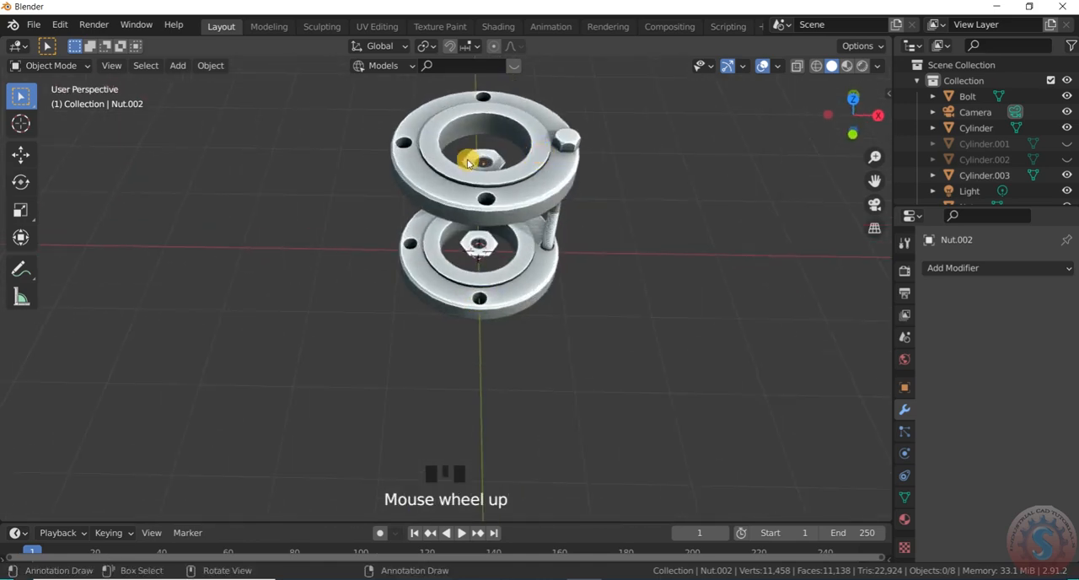
scroll(472, 161, down, 2)
key(KP_3)
key(KP_7)
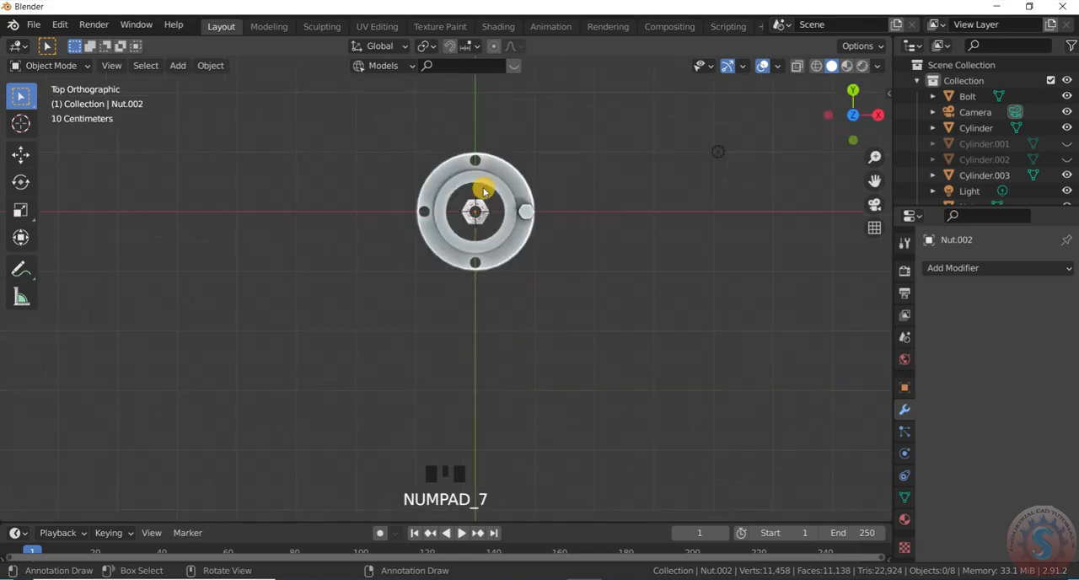
key(KP_3)
key(KP_1)
scroll(482, 181, down, 4)
middle_drag(481, 180, 494, 261)
scroll(498, 272, up, 3)
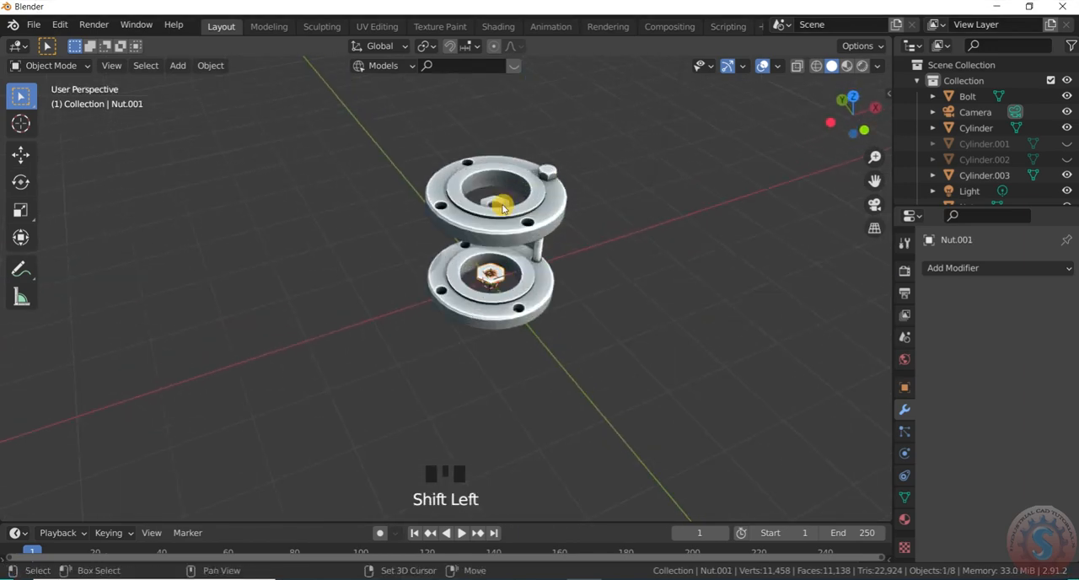
- Move both flattened nuts together about 0.859 m along X onto the bolt's axis
key(KP_7)
click(549, 239)
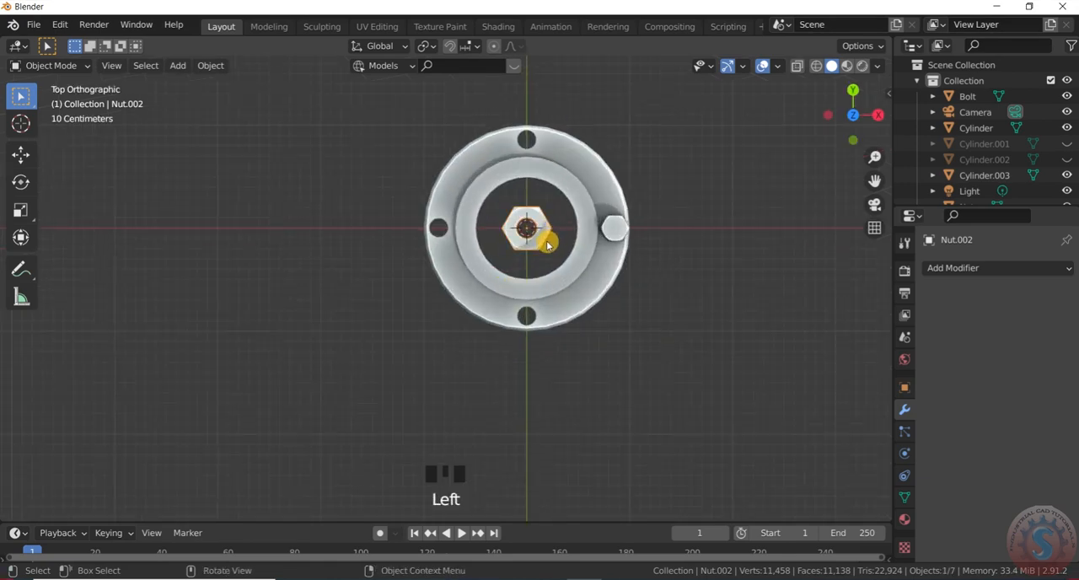
key(g)
key(x)
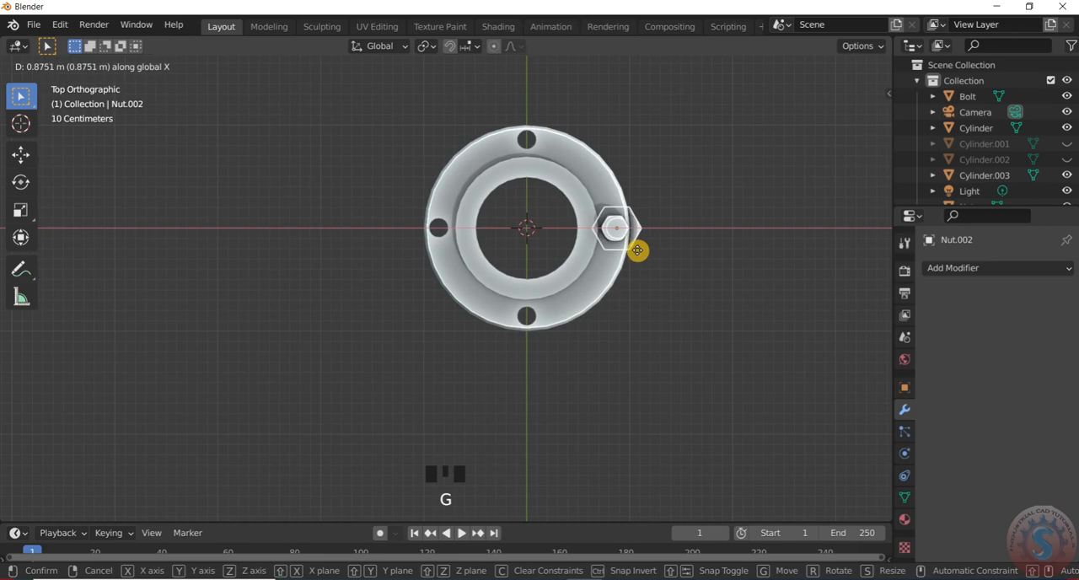
click(636, 250)
scroll(636, 250, up, 5)
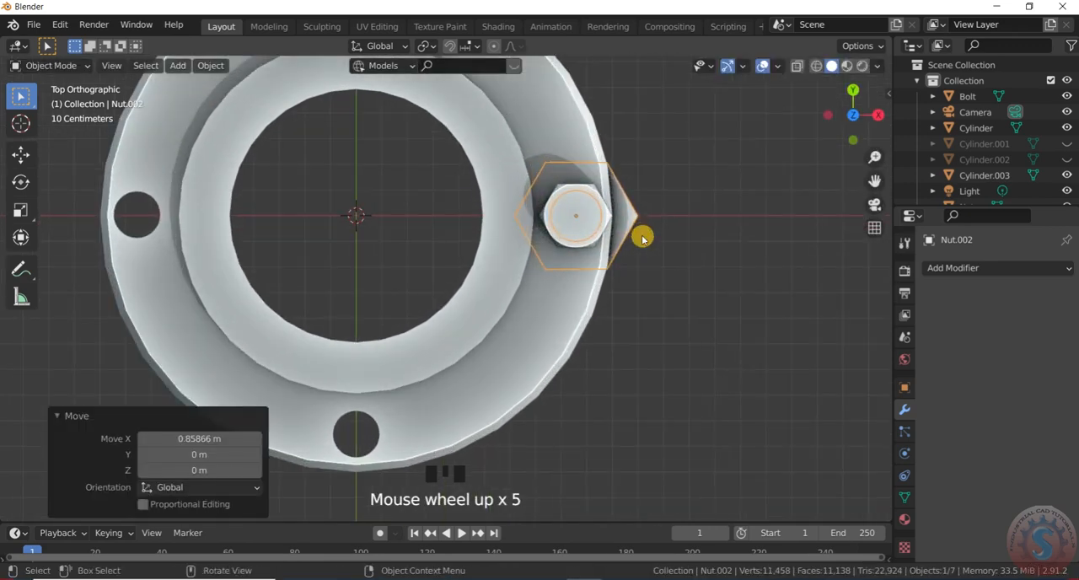
- Scale both flattened nuts down uniformly to about 0.75 so they fit more closely around the bolt
key(s)
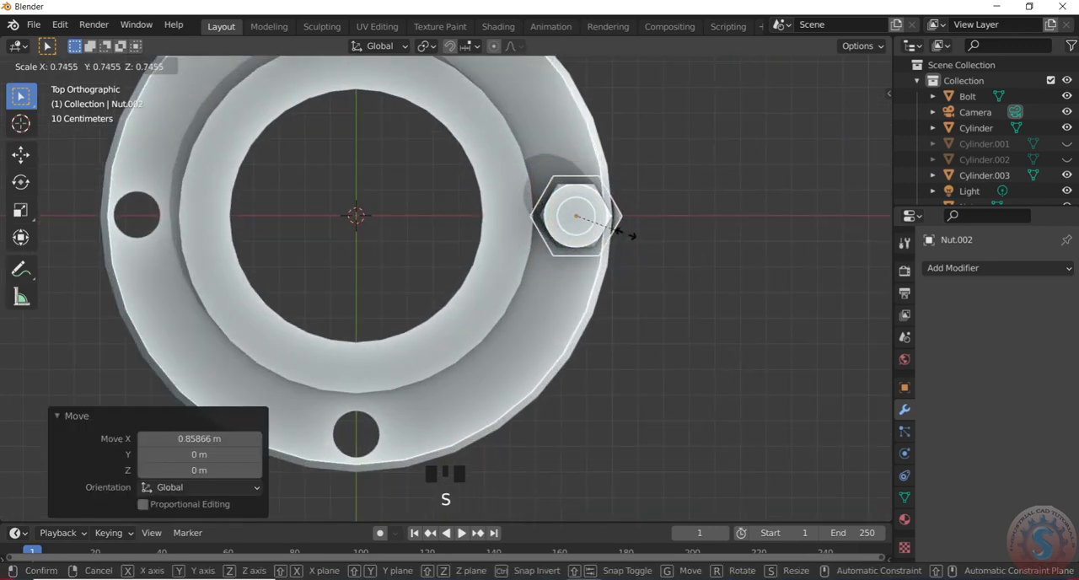
click(628, 234)
click(639, 246)
- Lower both flattened nuts together about 0.013 m along Z
middle_drag(639, 245, 512, 188)
scroll(585, 211, down, 4)
scroll(562, 209, up, 3)
scroll(550, 228, up, 2)
scroll(543, 135, up, 3)
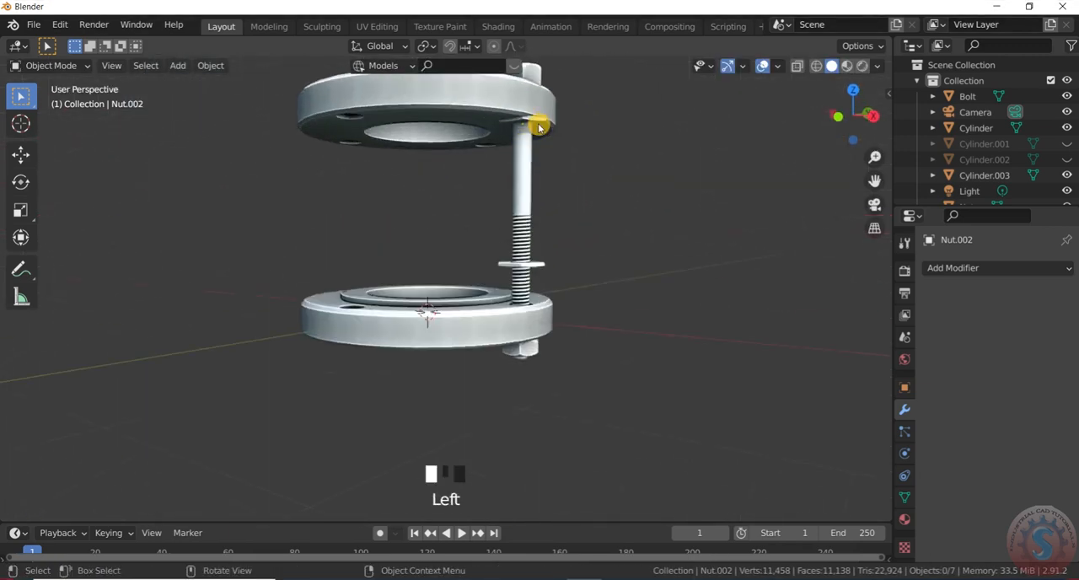
scroll(541, 131, up, 1)
key(g)
key(z)
click(546, 145)
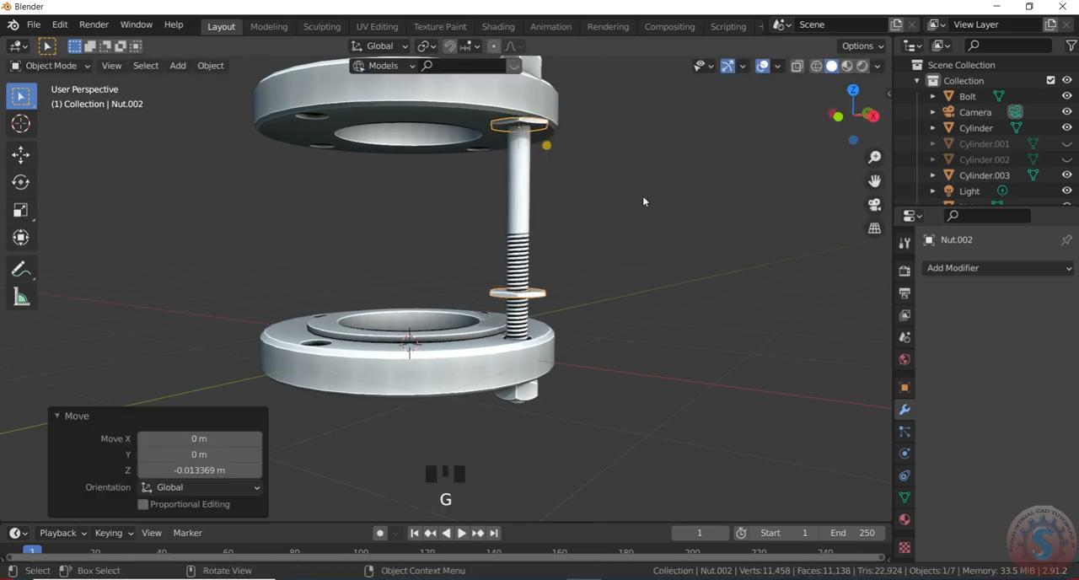
click(560, 294)
scroll(569, 255, down, 3)
scroll(531, 138, up, 5)
middle_drag(530, 138, 598, 167)
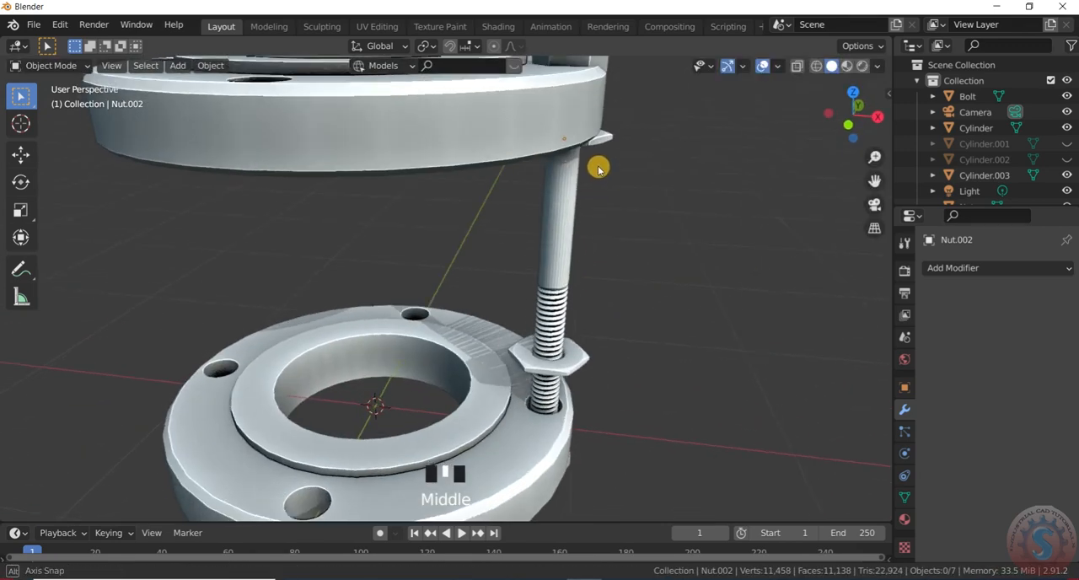
- Duplicate the nut beneath the lower flange about 0.363 m up along Z onto the flange's top face
scroll(559, 182, down, 2)
scroll(561, 332, up, 3)
middle_drag(561, 308, 534, 380)
click(530, 365)
scroll(527, 368, up, 2)
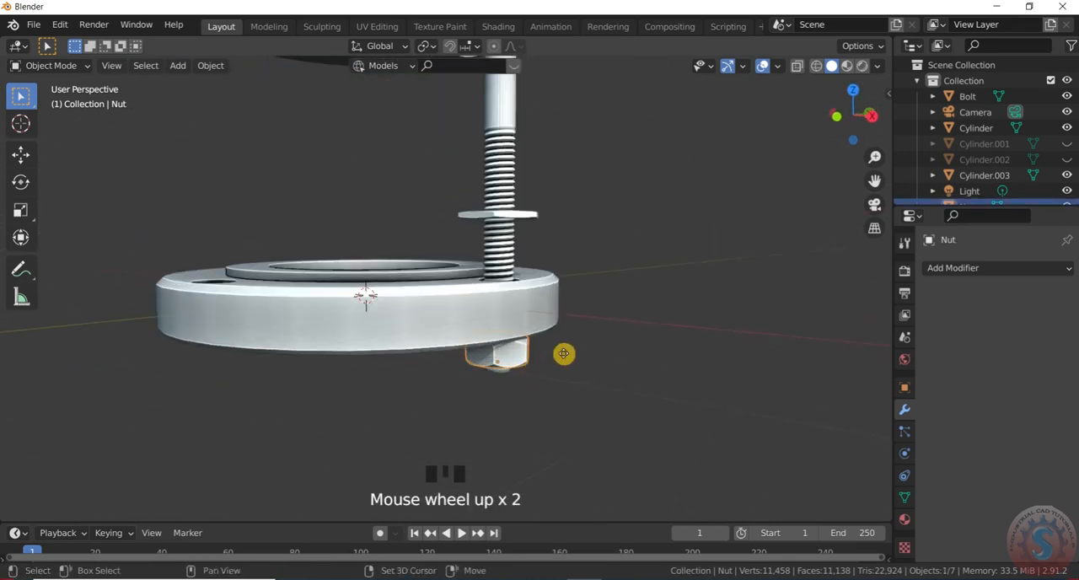
key(shift+d)
key(z)
click(544, 285)
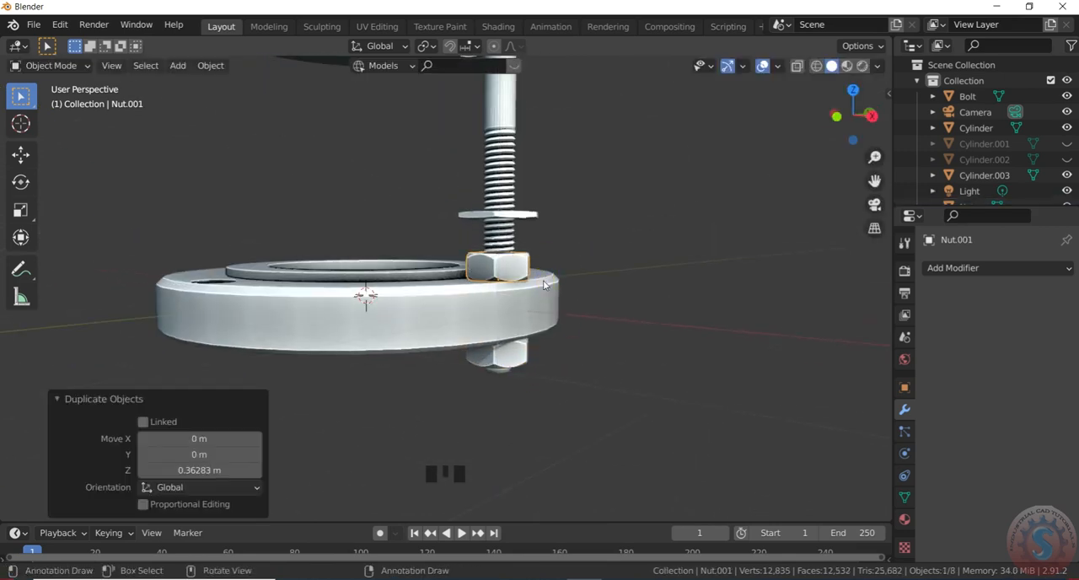
- Duplicate the nut on top of the lower flange 0.125 m up along Z, just below the flattened nut
scroll(554, 284, down, 8)
scroll(532, 258, up, 6)
shift+click(497, 297)
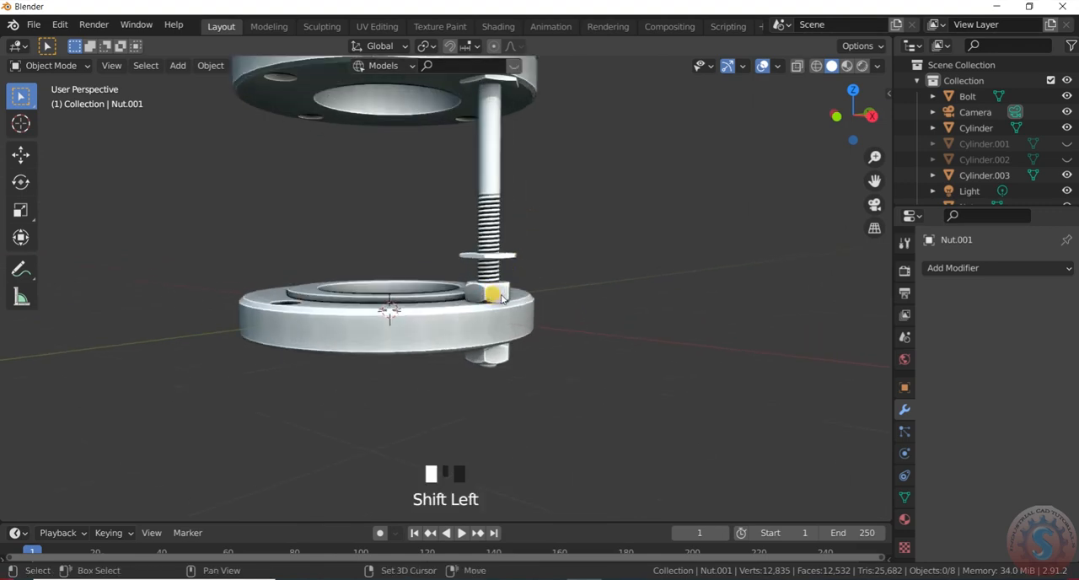
scroll(506, 293, up, 2)
key(shift+d)
key(z)
click(512, 259)
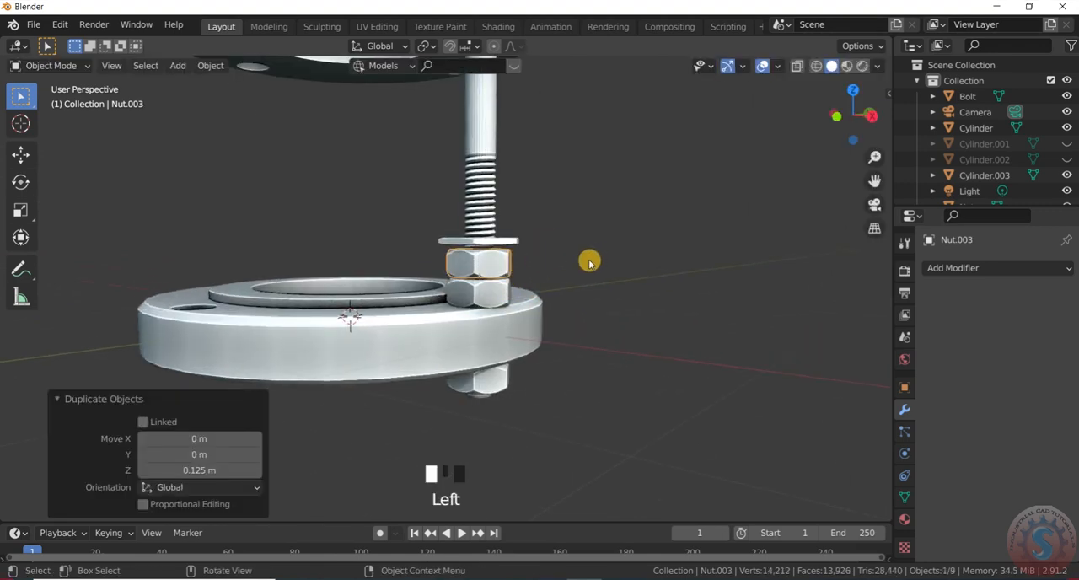
click(591, 262)
- Duplicate the nut below the flattened nut about 0.166 m up along Z, above the flattened nut
scroll(582, 249, down, 7)
scroll(549, 223, up, 4)
scroll(536, 266, down, 2)
scroll(523, 295, up, 4)
scroll(537, 280, down, 6)
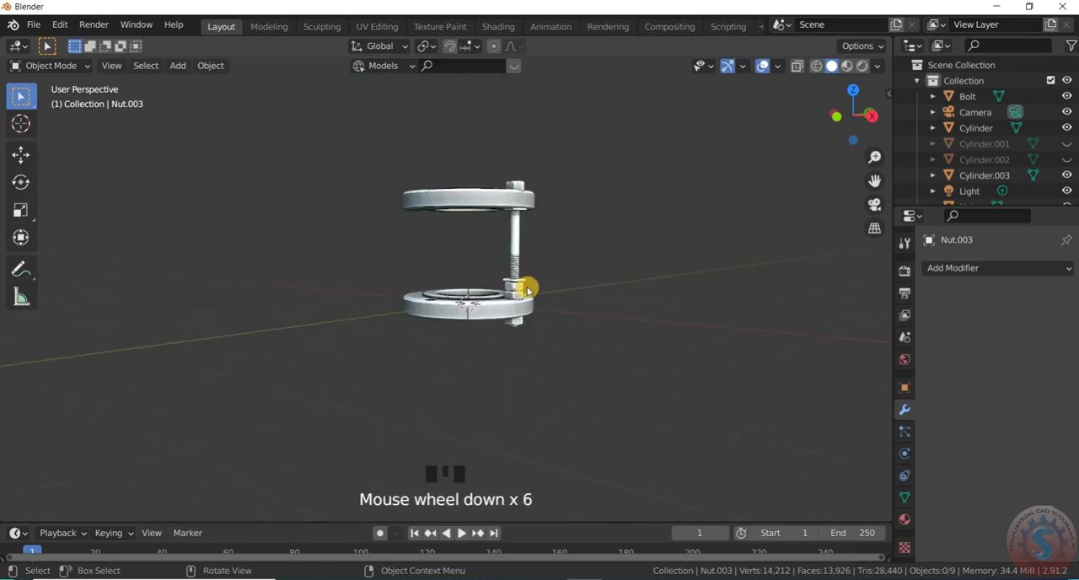
scroll(529, 288, up, 8)
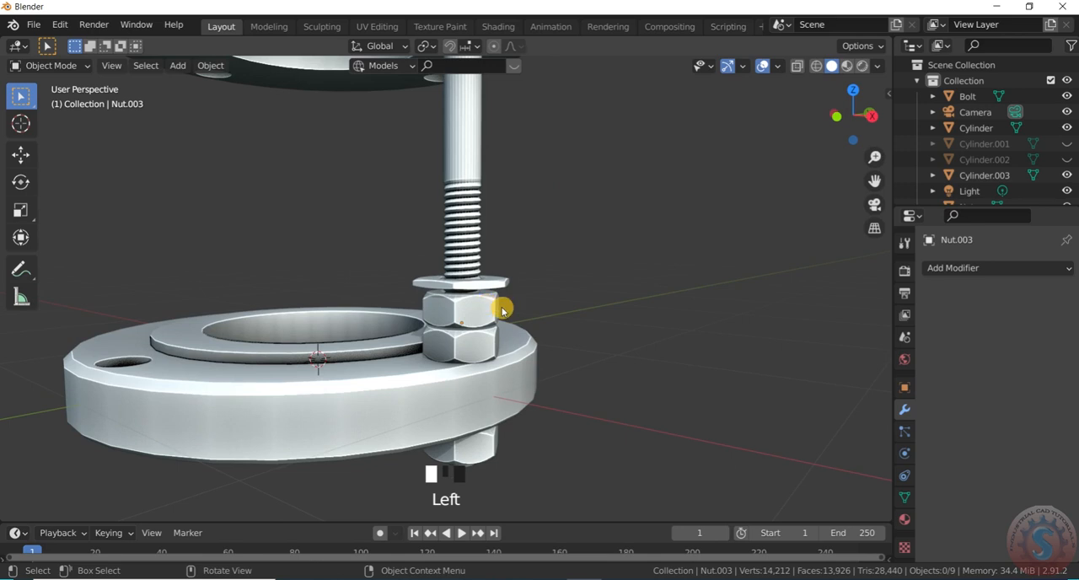
scroll(485, 317, up, 1)
key(shift+d)
key(z)
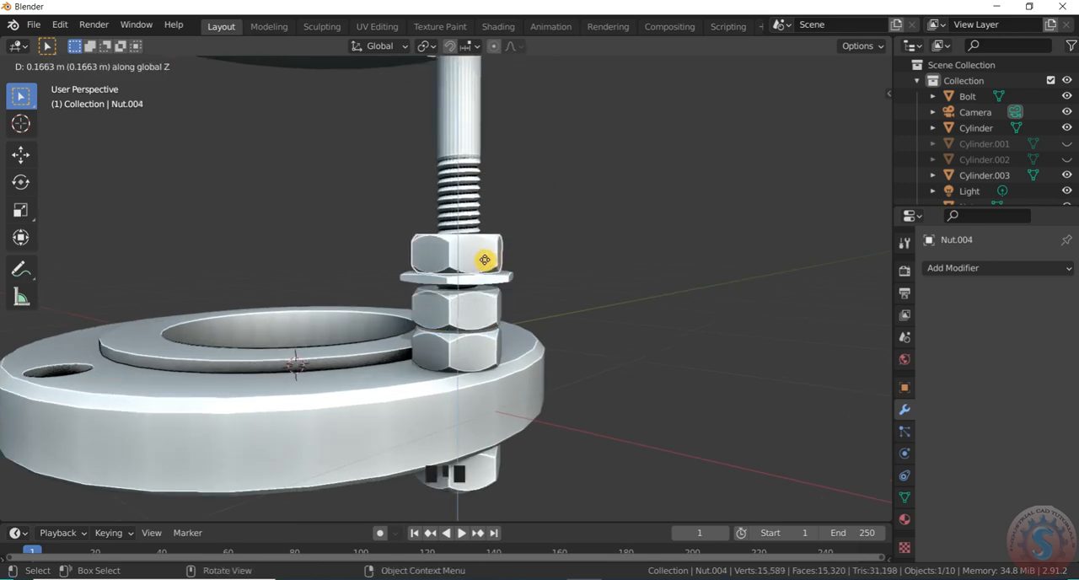
click(485, 261)
- Examine the stack of nuts on the bolt's threads relative to both flanges
scroll(571, 240, down, 8)
scroll(498, 186, up, 2)
middle_drag(499, 186, 466, 314)
scroll(506, 357, up, 1)
scroll(450, 240, down, 3)
scroll(489, 278, down, 4)
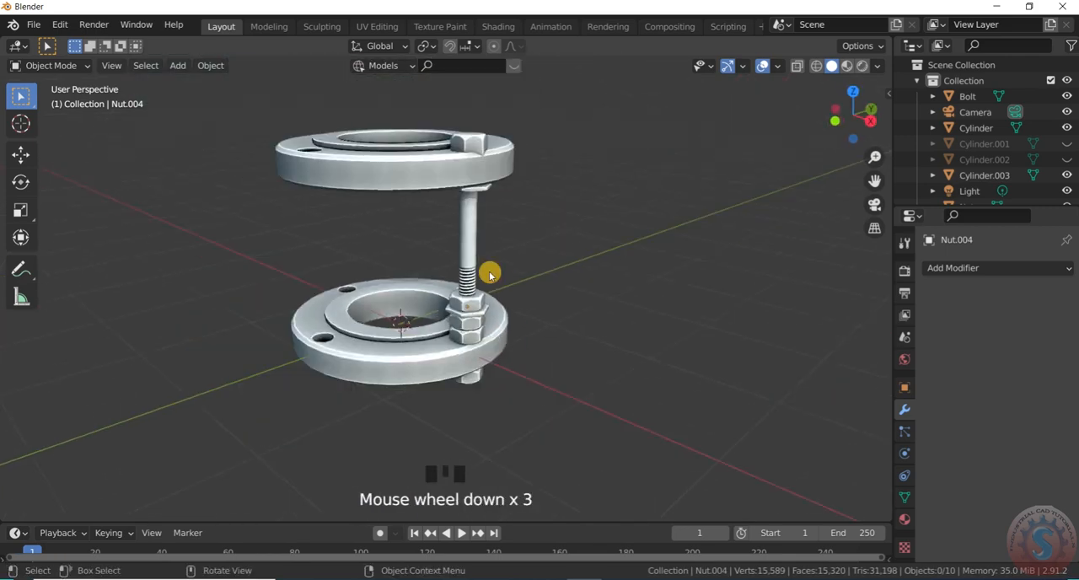
scroll(460, 311, up, 1)
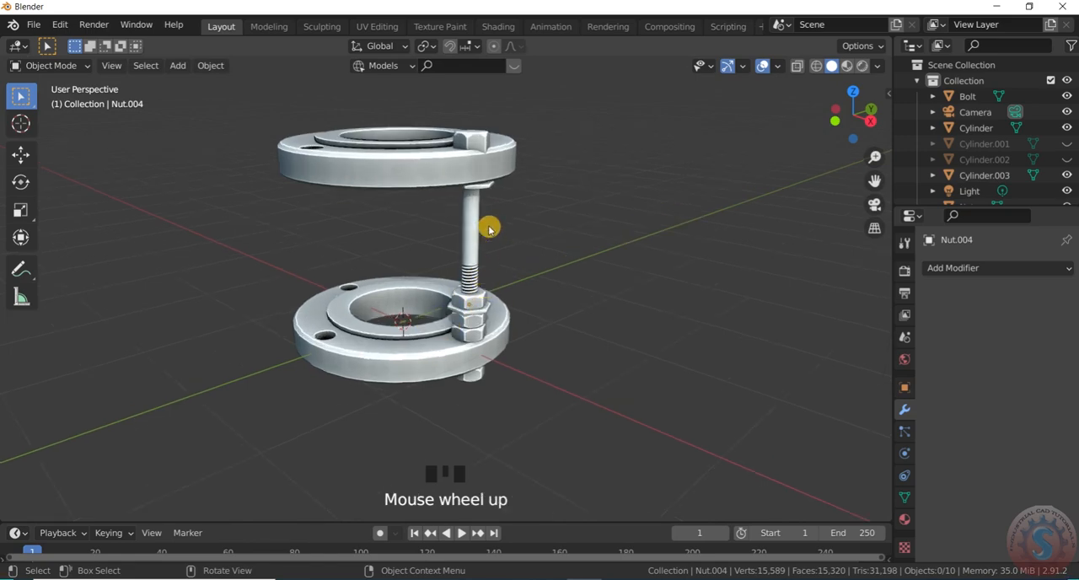
scroll(488, 228, up, 3)
scroll(514, 258, down, 3)
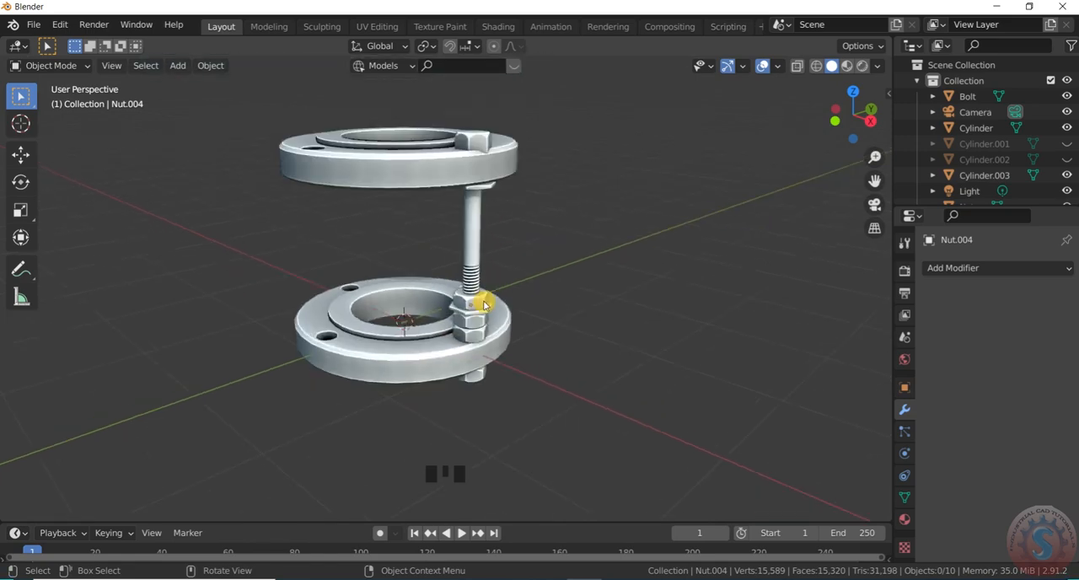
scroll(484, 330, up, 1)
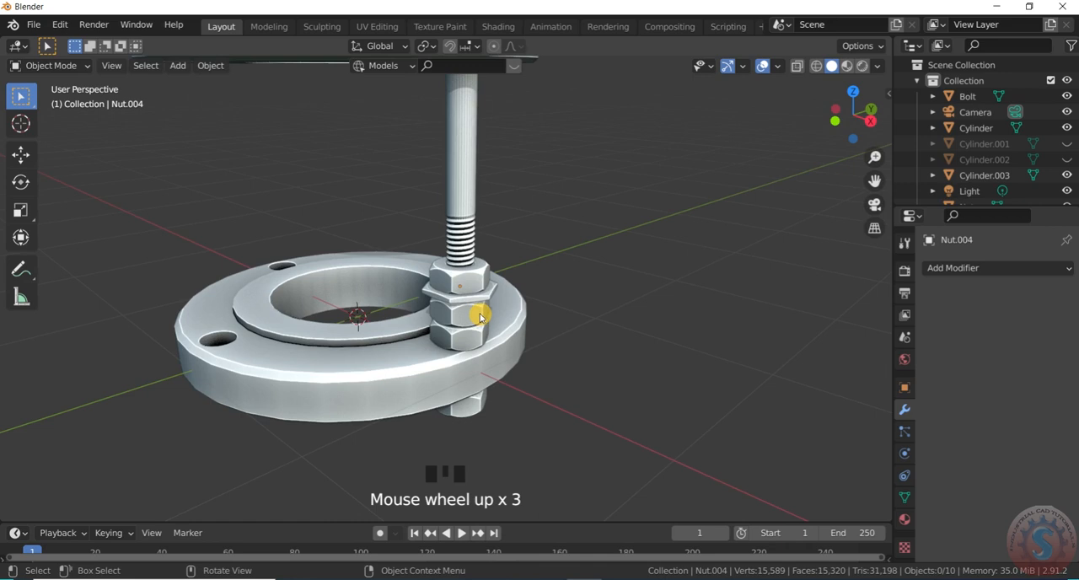
- Hide the lowest nut of the stack, the one resting directly on the lower flange
click(486, 320)
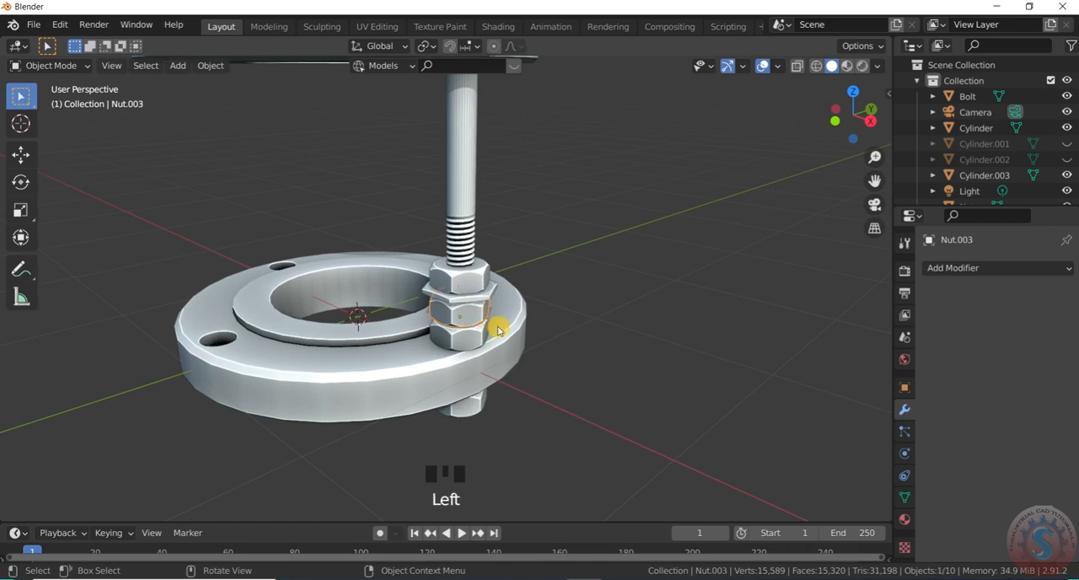
click(485, 345)
scroll(1024, 173, down, 2)
click(650, 193)
click(650, 193)
- Inspect the remaining bolt and nut arrangement, picking out individual parts to check them
scroll(647, 195, down, 6)
scroll(559, 214, up, 4)
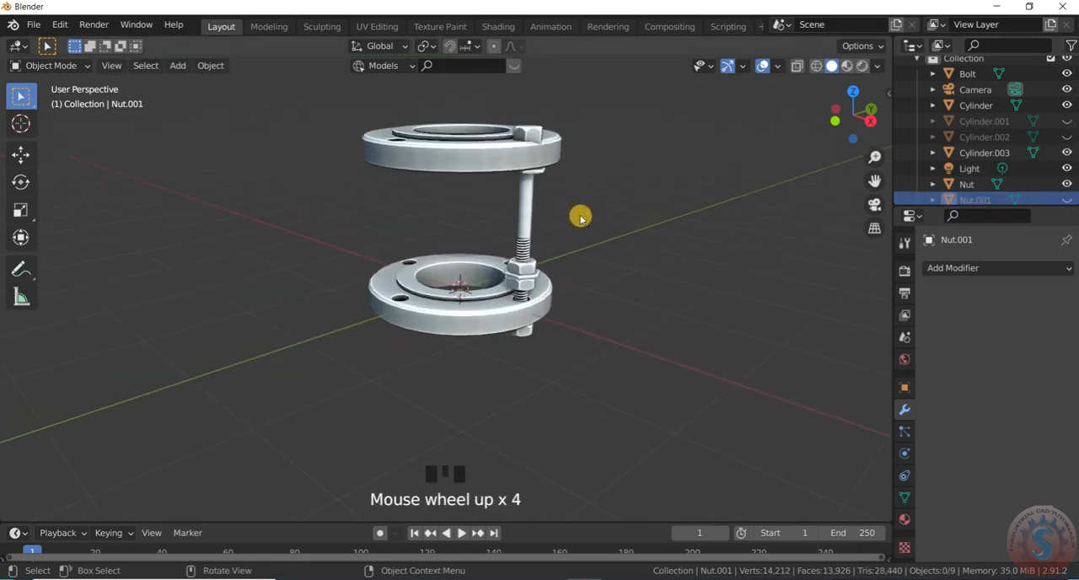
scroll(539, 277, up, 2)
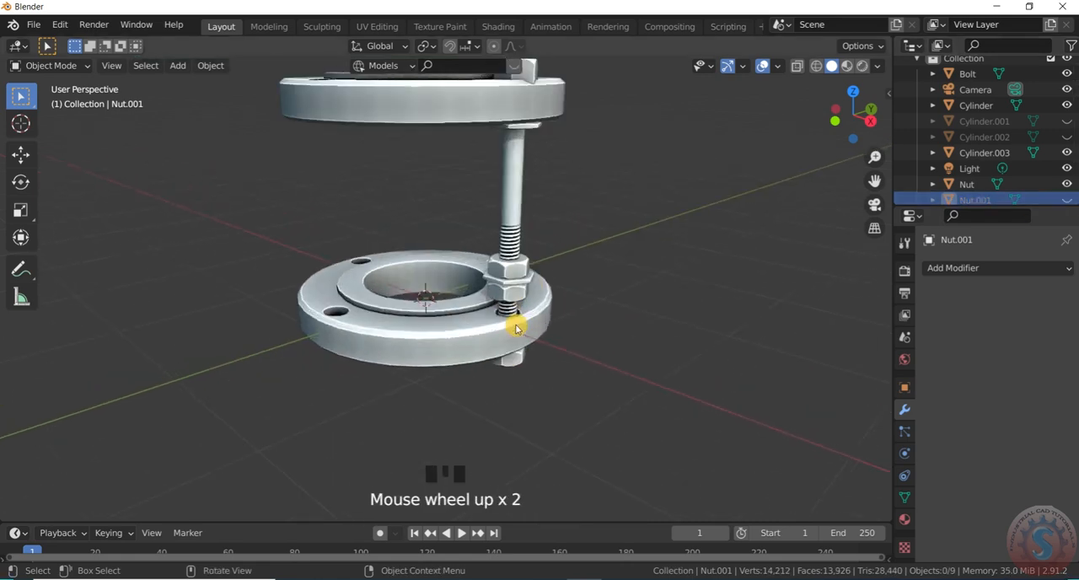
scroll(521, 310, up, 3)
scroll(524, 305, down, 2)
scroll(521, 295, down, 5)
scroll(515, 284, up, 4)
click(510, 281)
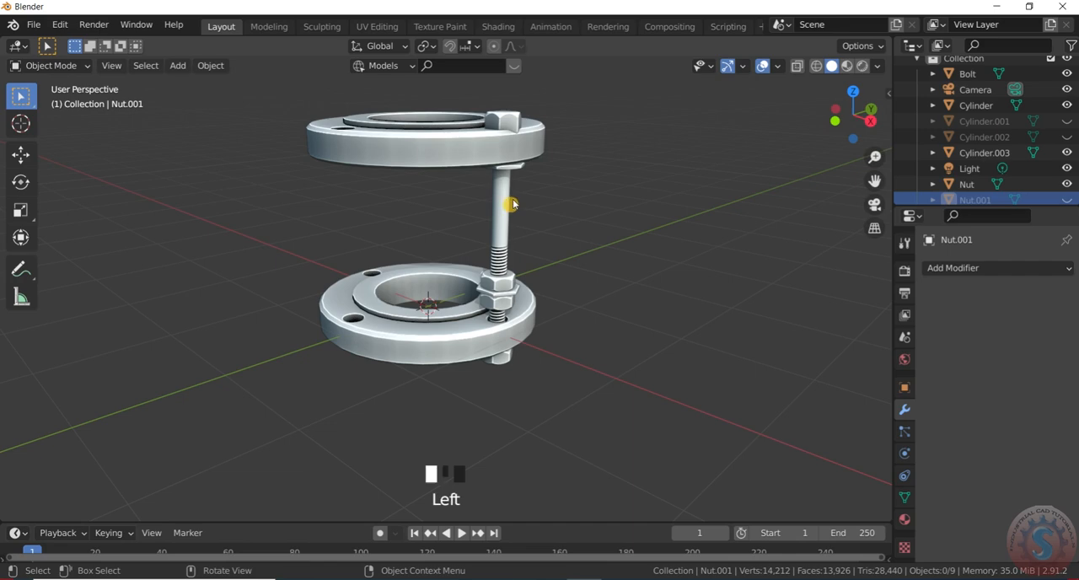
click(512, 281)
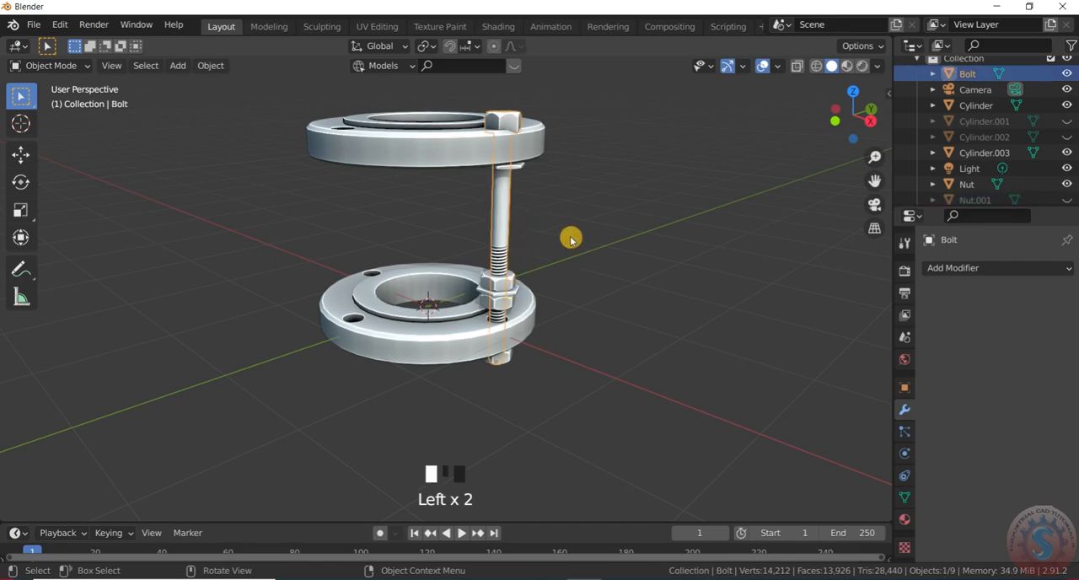
click(571, 240)
scroll(507, 300, up, 2)
click(504, 283)
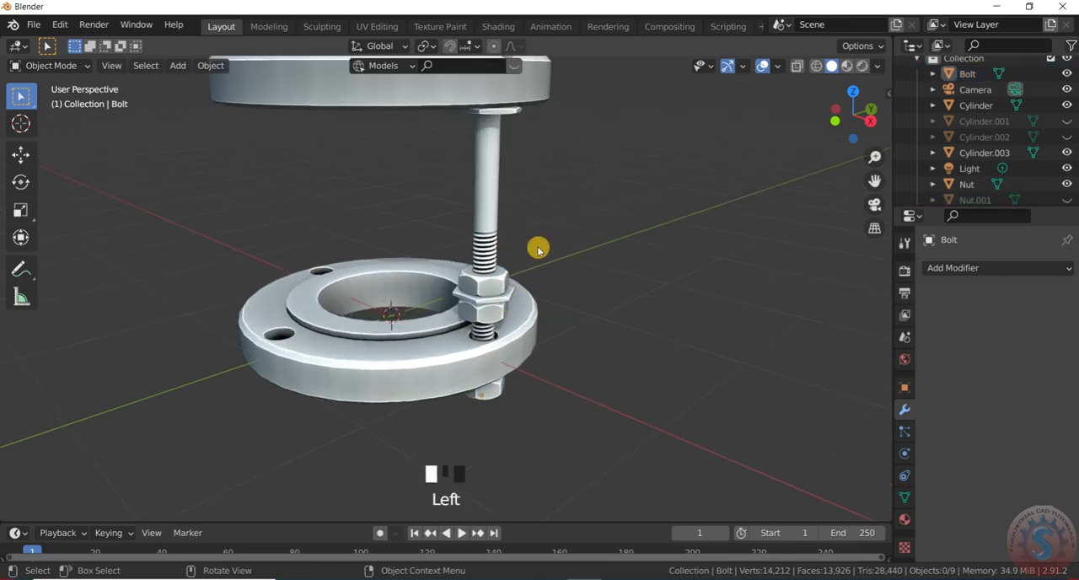
scroll(534, 244, down, 1)
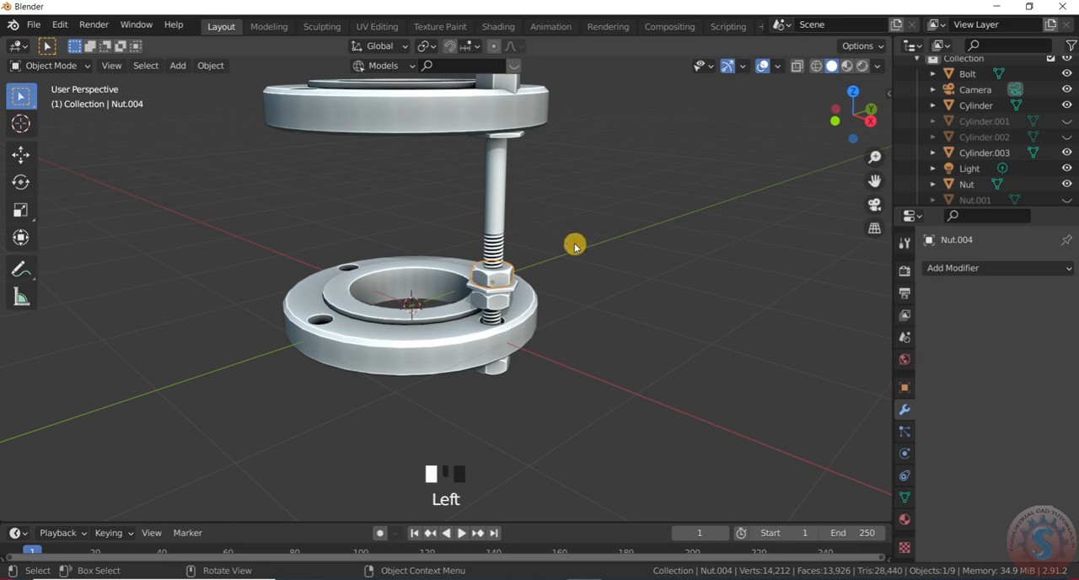
- Save the scene to the Desktop as untitled.blend
scroll(575, 246, down, 4)
click(32, 24)
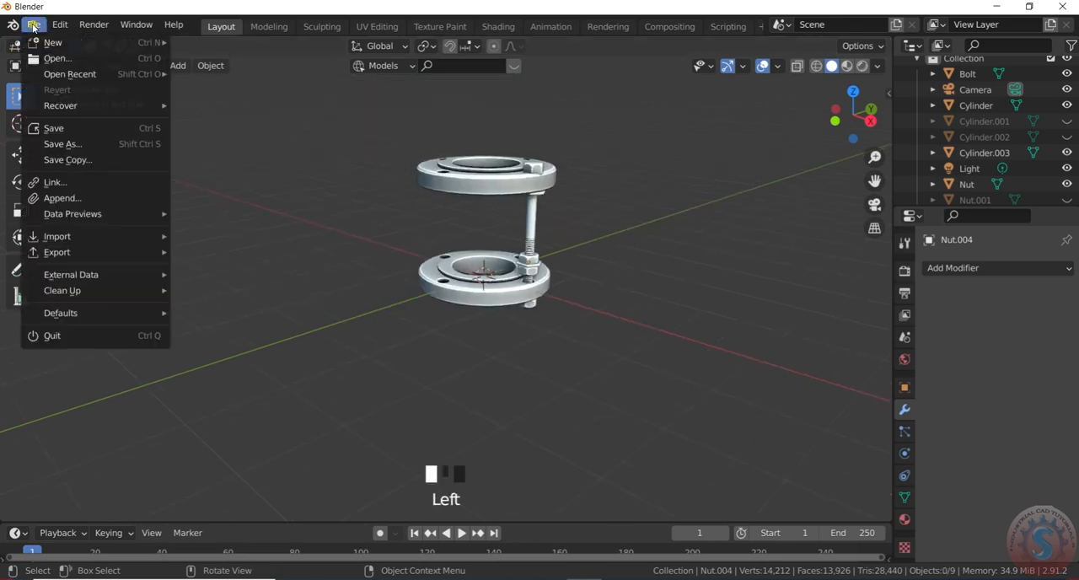
click(47, 128)
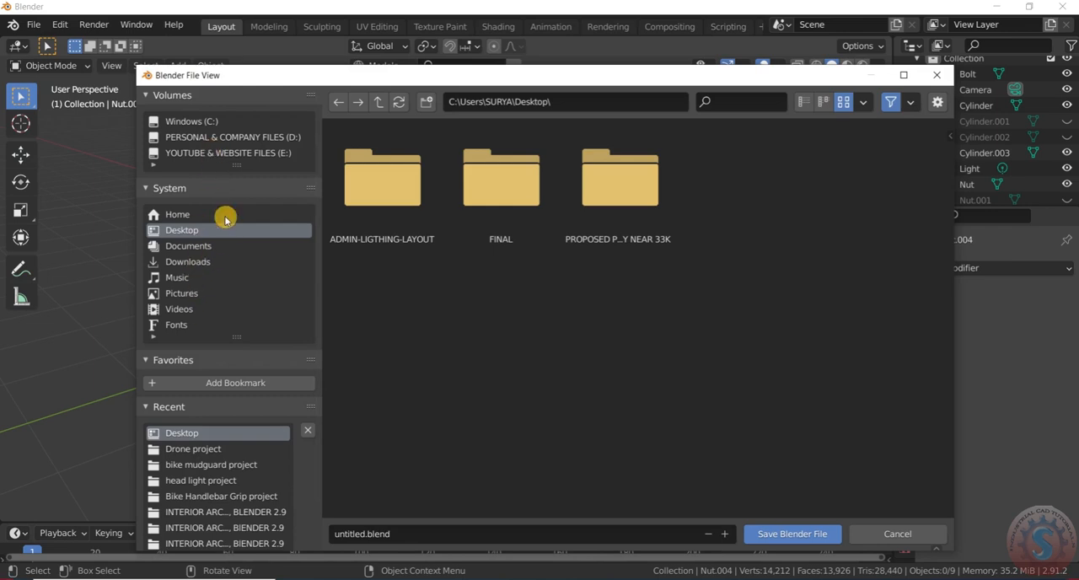
click(795, 534)
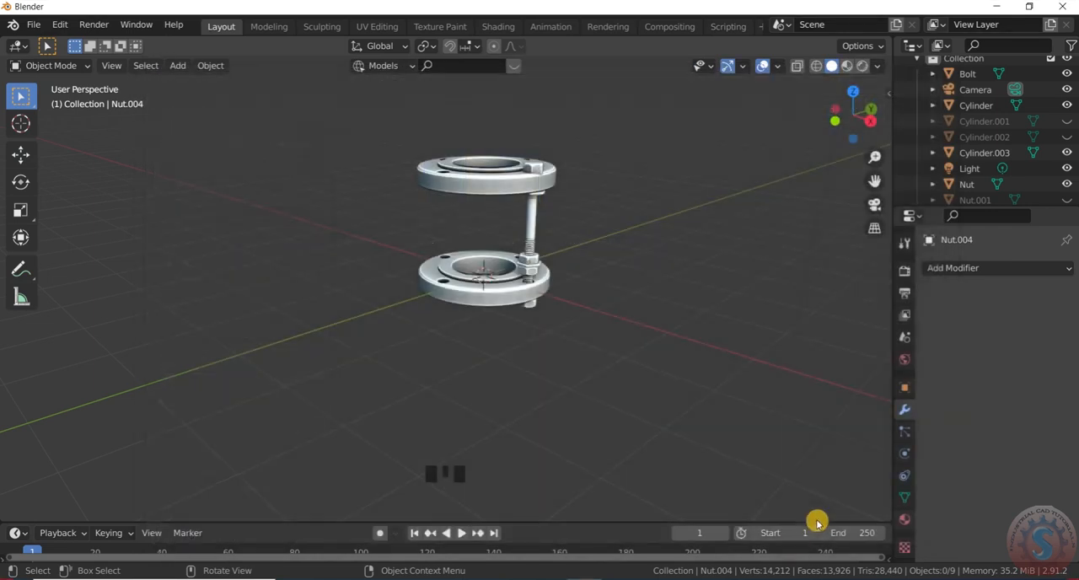
- Join the bolt, its visible nuts and the flattened nuts into a single object
scroll(547, 228, up, 2)
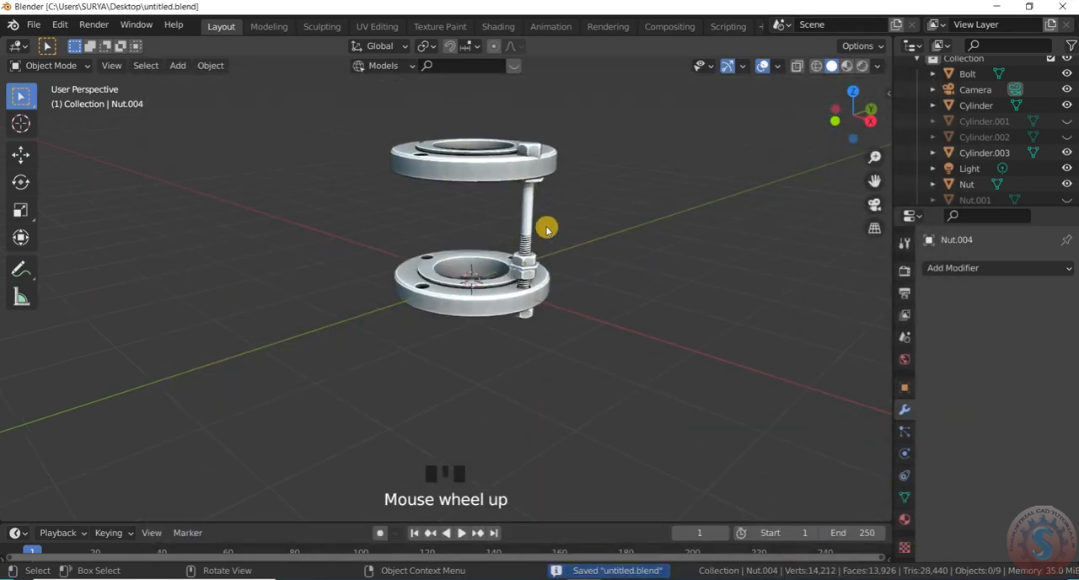
click(530, 274)
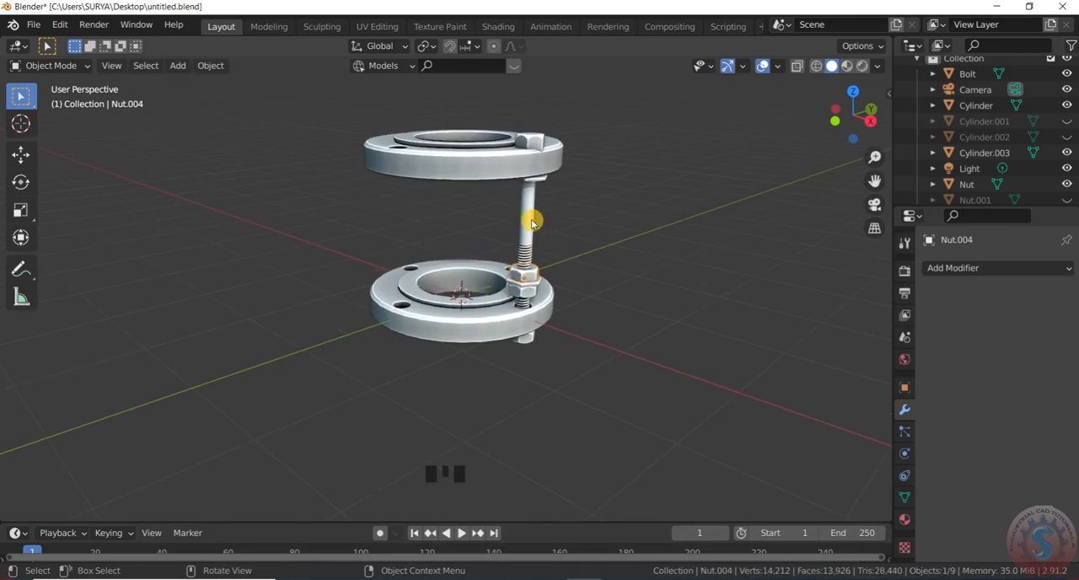
shift+click(534, 255)
scroll(532, 261, up, 4)
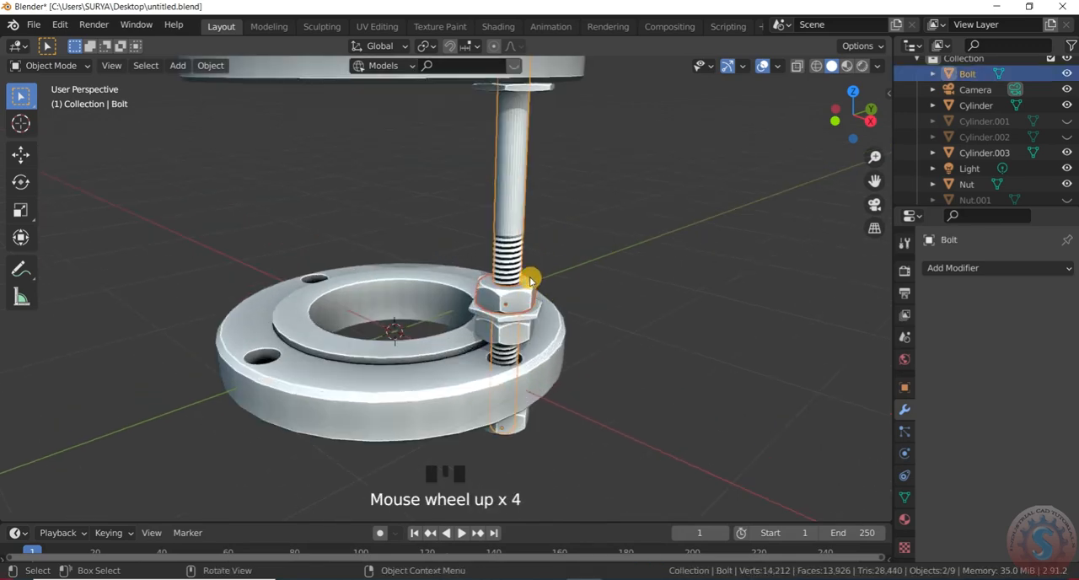
shift+click(518, 341)
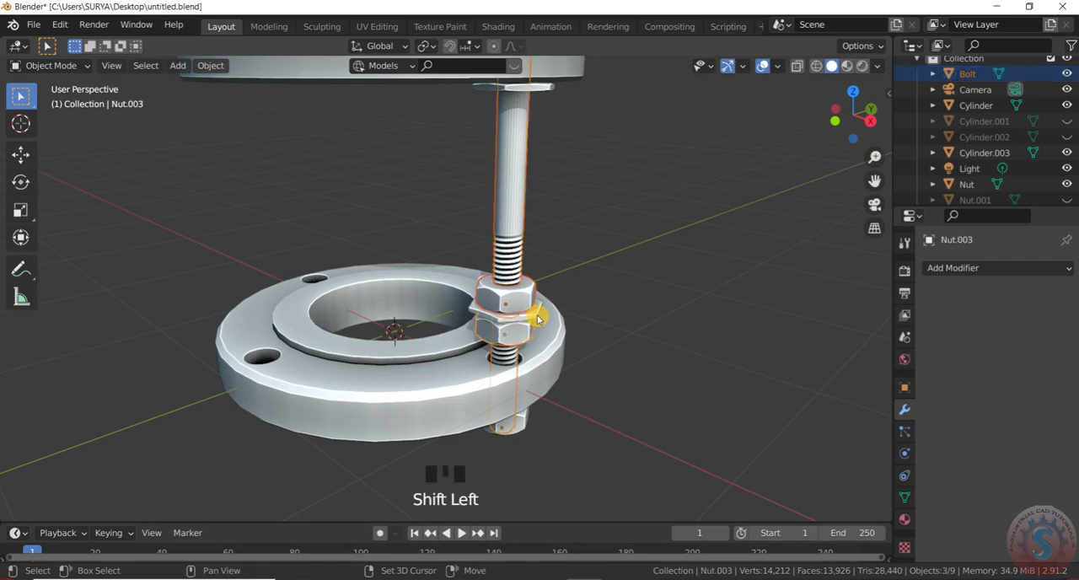
shift+click(525, 420)
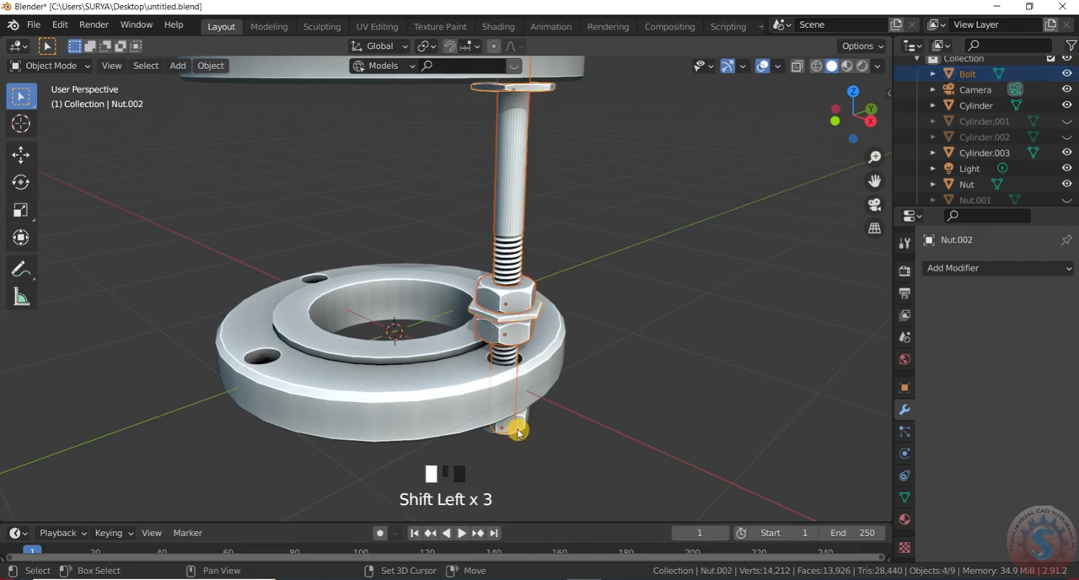
shift+click(518, 432)
scroll(559, 135, down, 3)
scroll(525, 256, up, 3)
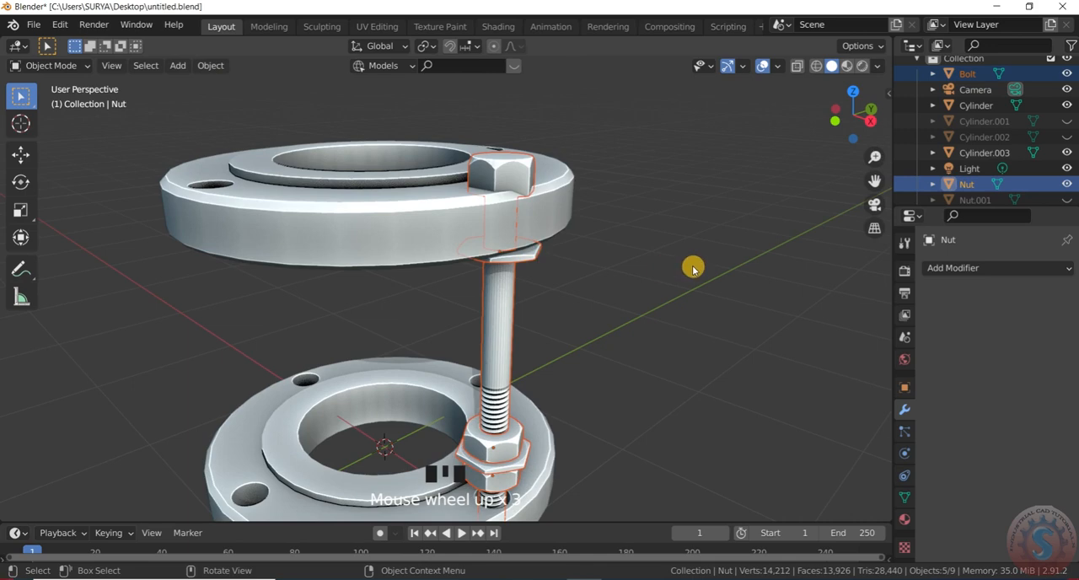
key(ctrl+j)
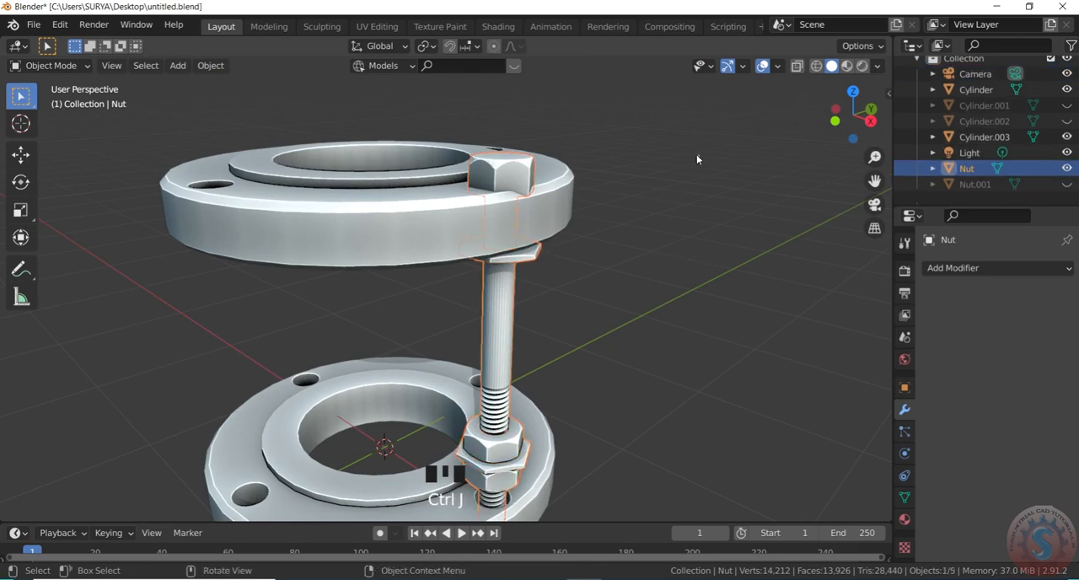
- Duplicate the joined bolt assembly about -1.717 m along X onto the opposite bolt hole, working in the top view
scroll(696, 165, down, 4)
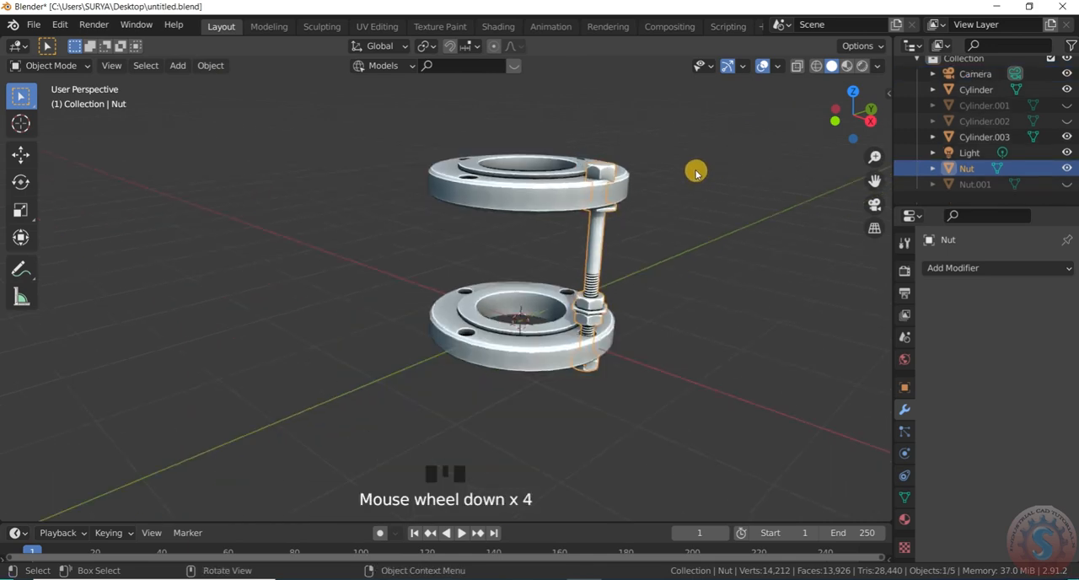
key(KP_7)
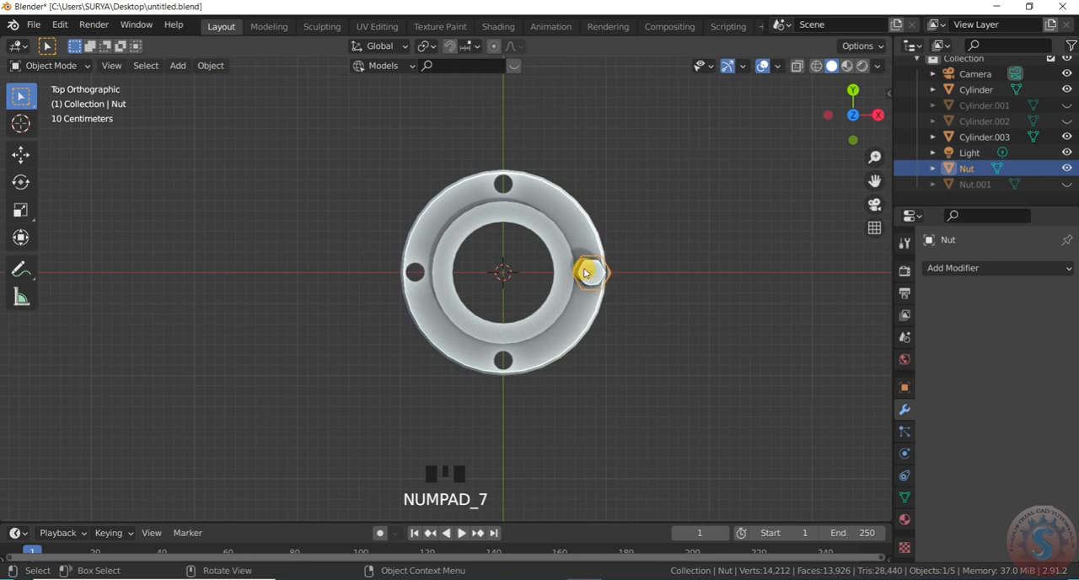
scroll(585, 272, up, 4)
key(shift+d)
key(x)
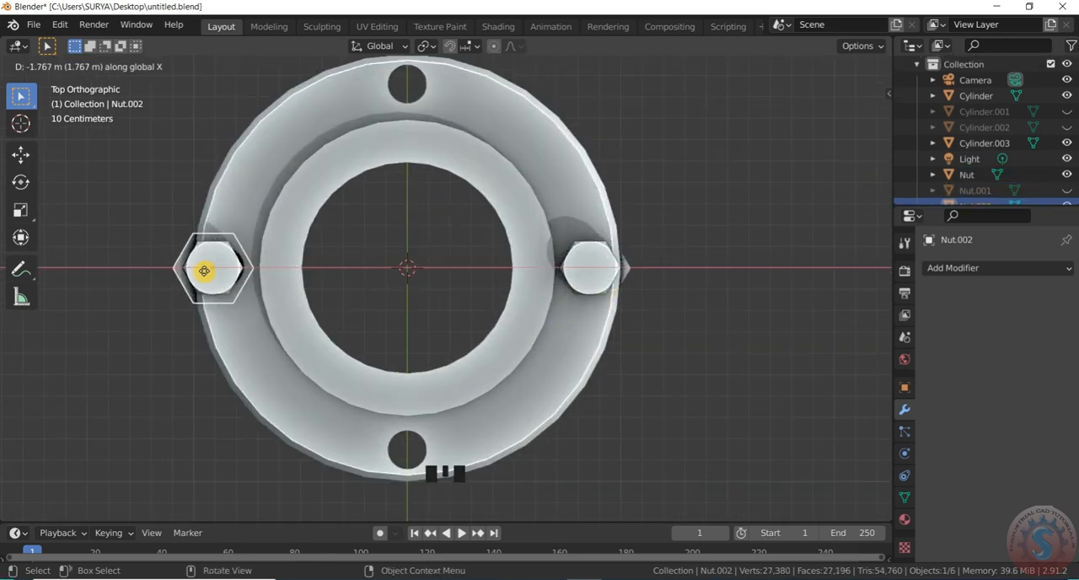
click(213, 270)
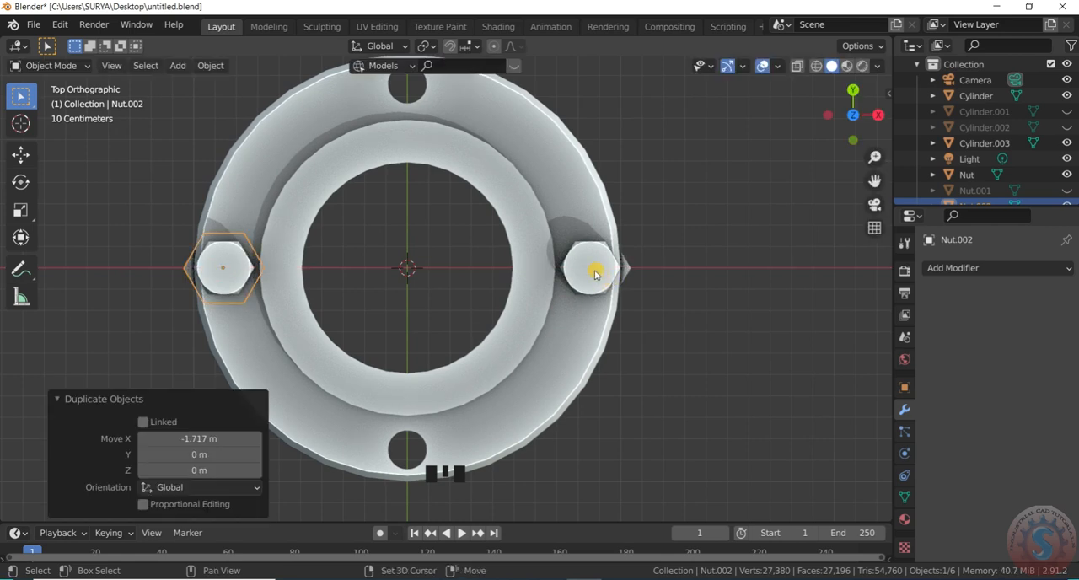
- Duplicate both bolt assemblies and rotate the copies about the flange centre in snapped increments onto the two remaining bolt holes
shift+click(594, 272)
key(shift+d)
key(r)
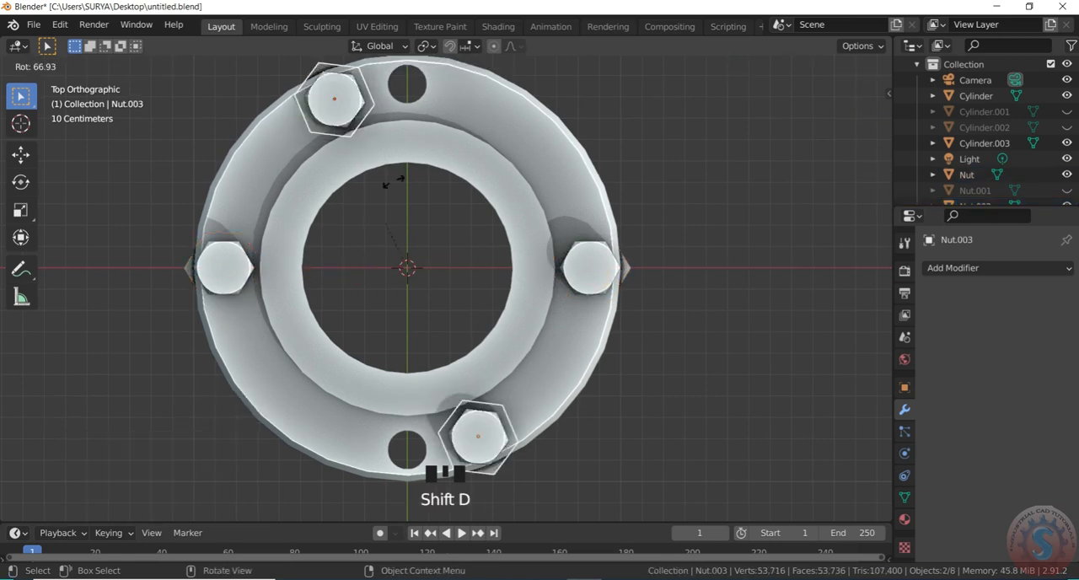
key(ctrl)
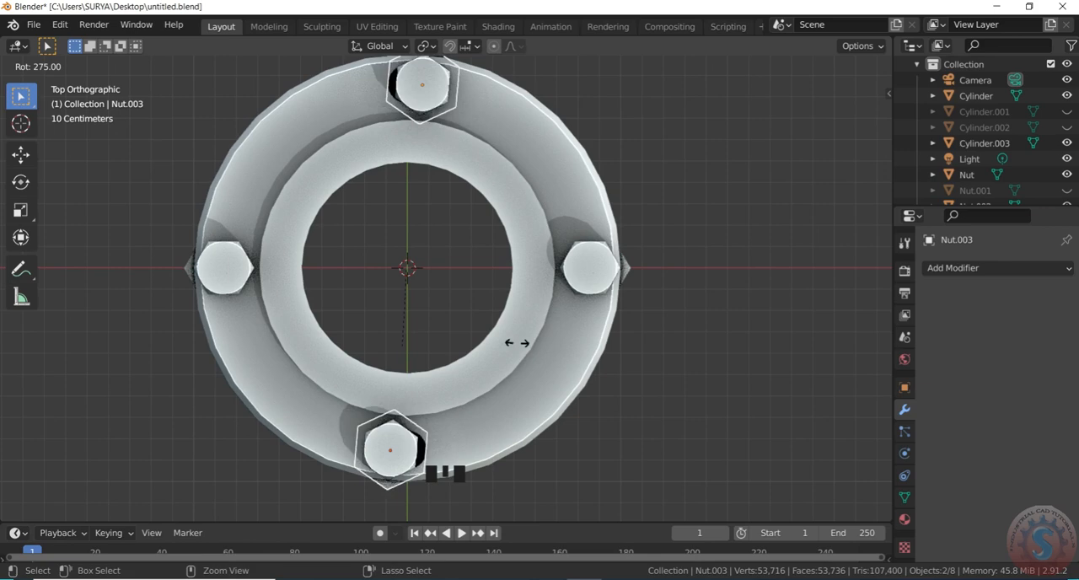
click(407, 387)
click(572, 301)
scroll(549, 348, down, 13)
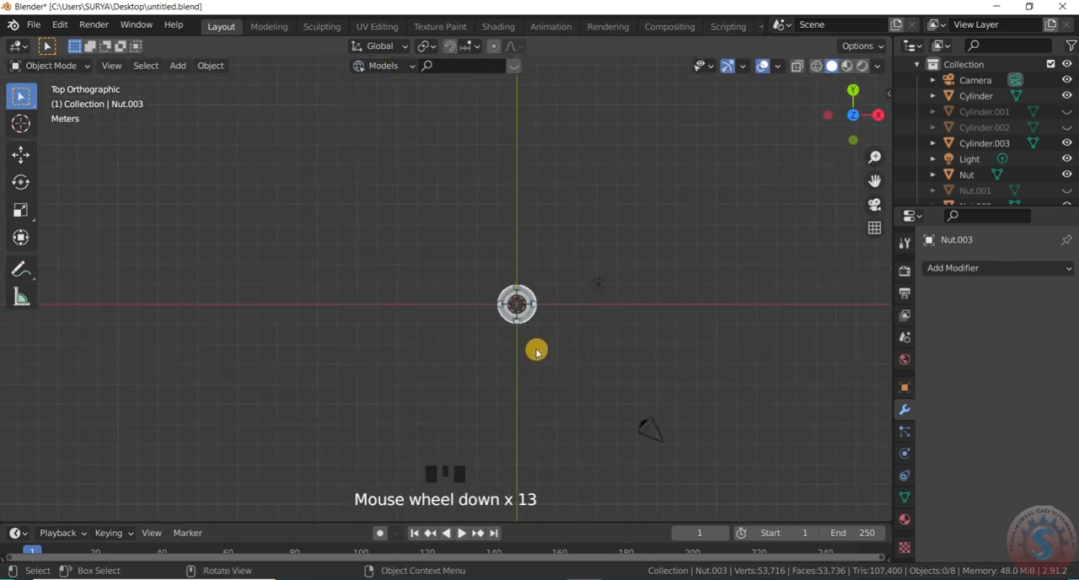
- Select the upper flange of the bolted assembly in a perspective view
scroll(526, 209, up, 4)
middle_drag(525, 210, 555, 217)
scroll(562, 163, up, 1)
click(566, 294)
scroll(579, 273, up, 2)
scroll(579, 270, down, 2)
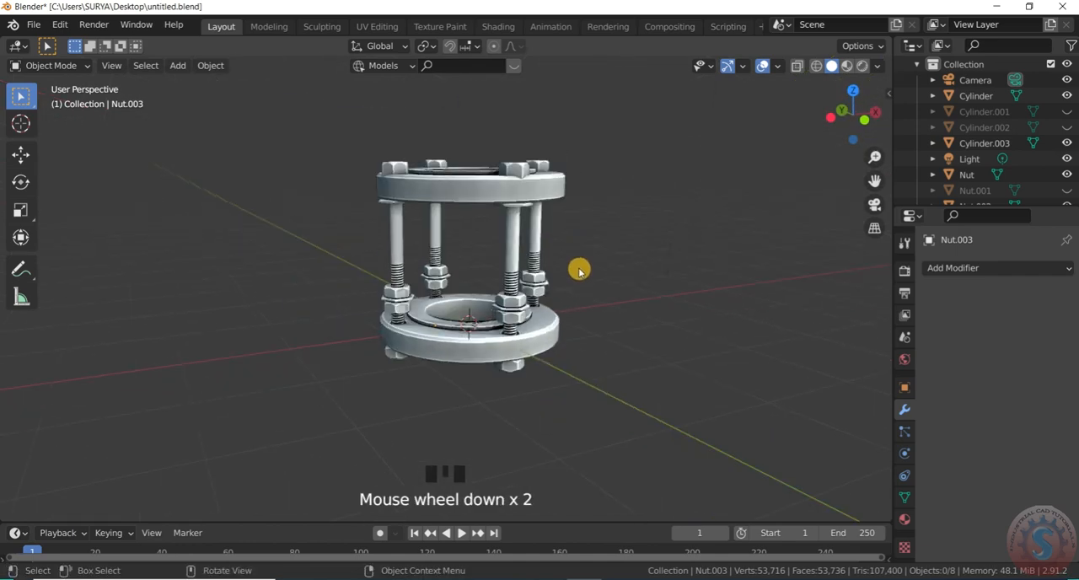
click(515, 200)
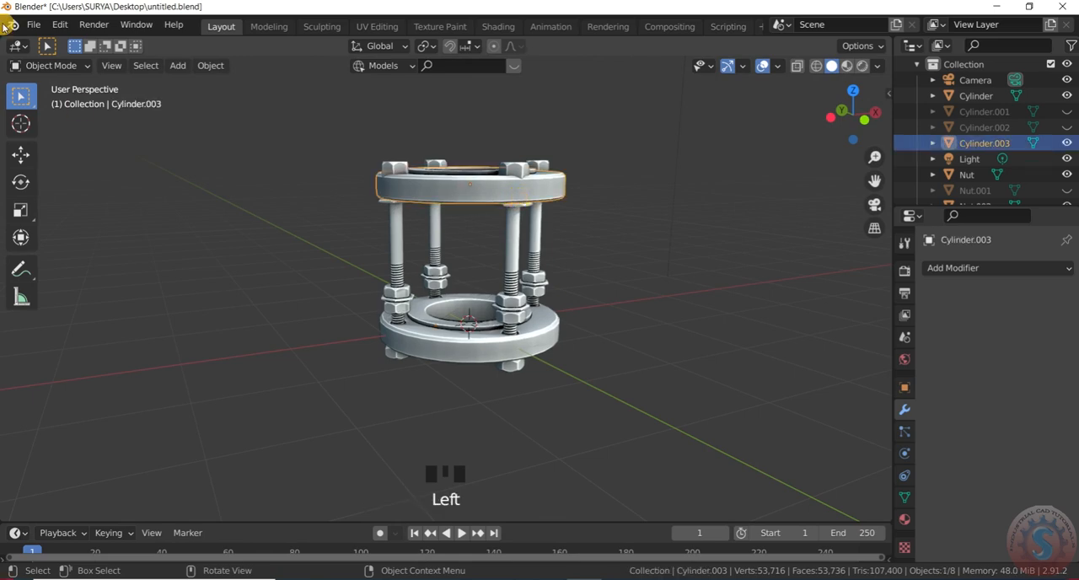
- Start appending from another Blender file and browse drive E: to the door handle project's "project files" folder
click(34, 26)
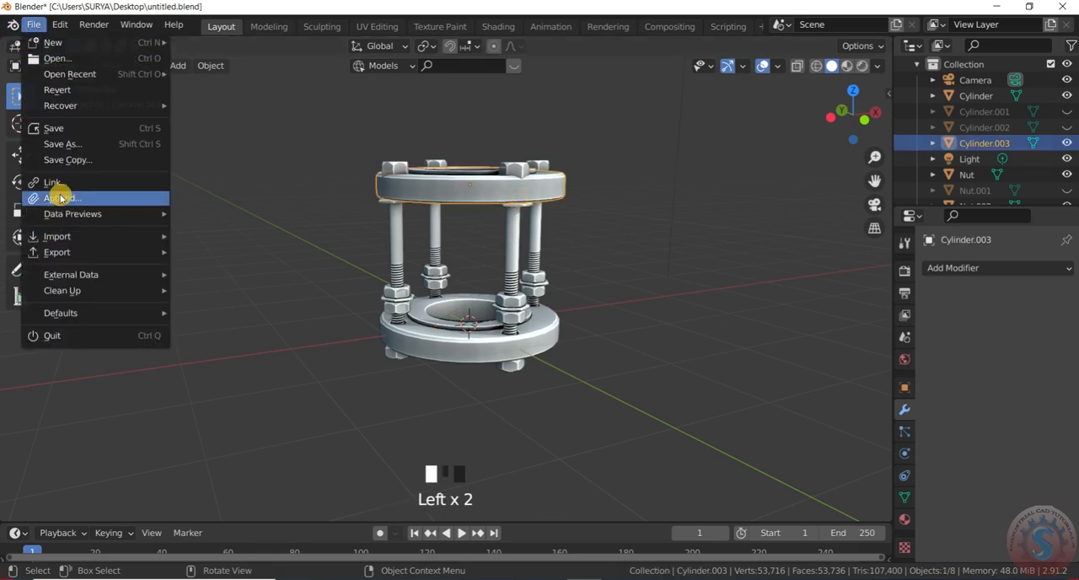
click(53, 197)
click(216, 152)
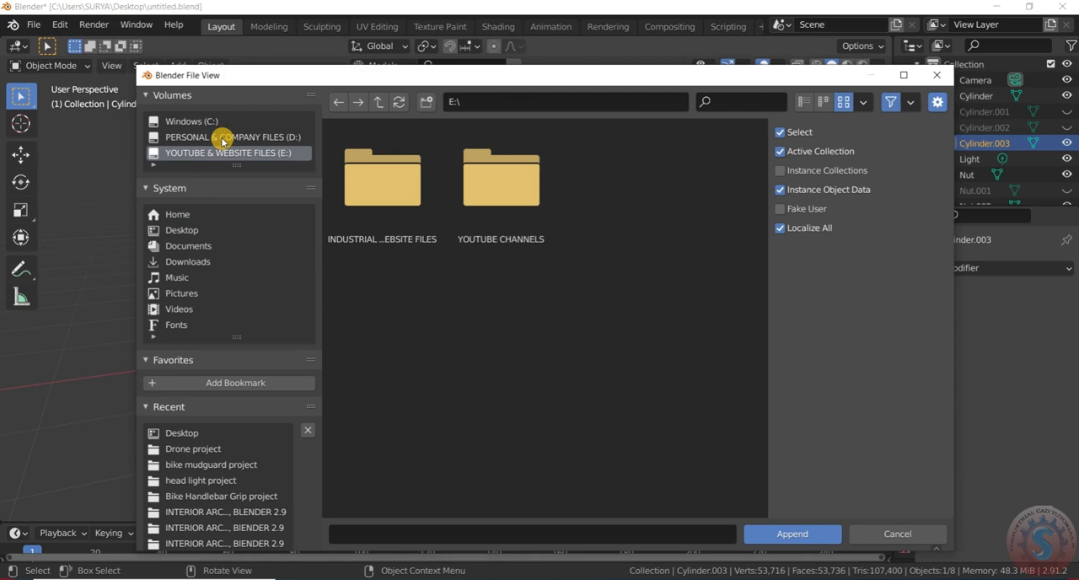
double_click(498, 220)
double_click(415, 217)
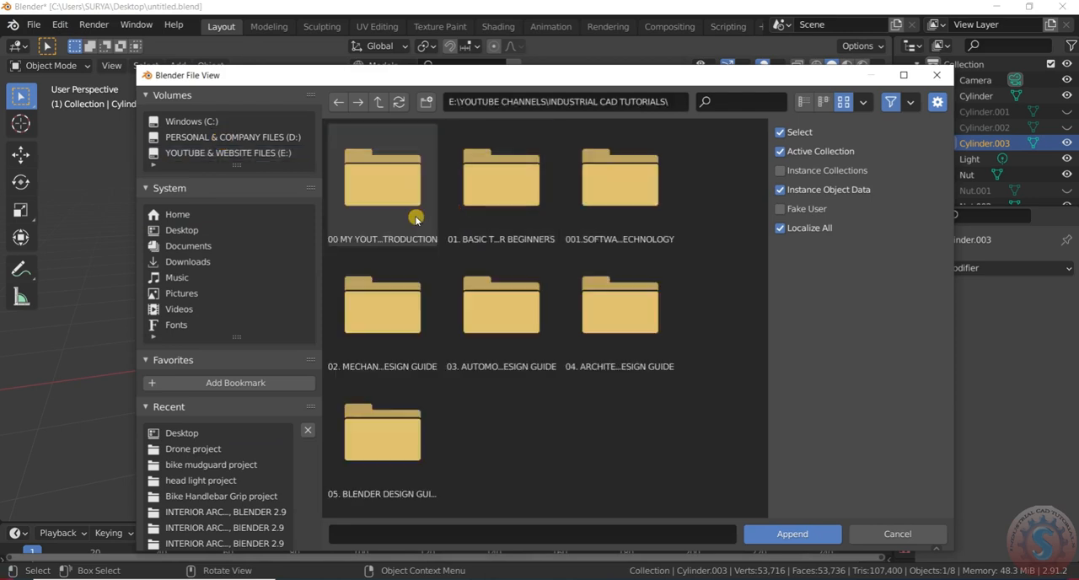
double_click(381, 439)
double_click(396, 314)
scroll(513, 364, down, 3)
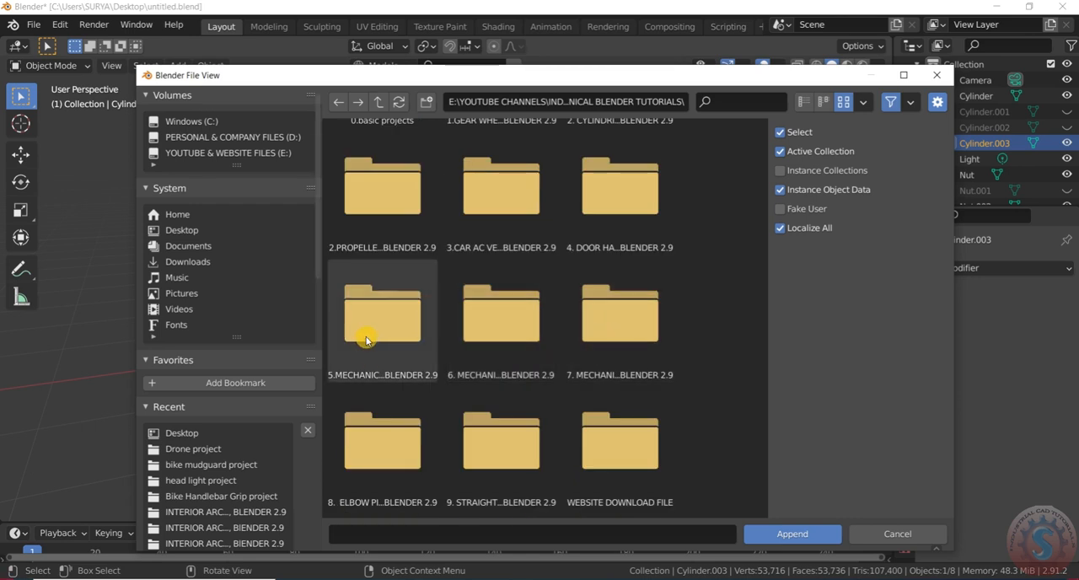
scroll(378, 325, up, 2)
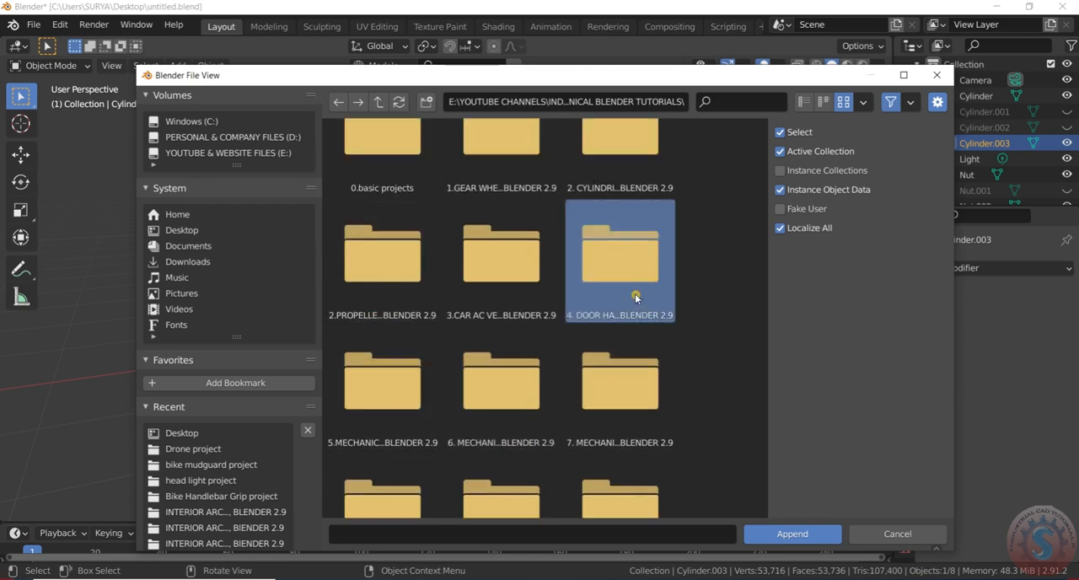
double_click(621, 270)
double_click(501, 219)
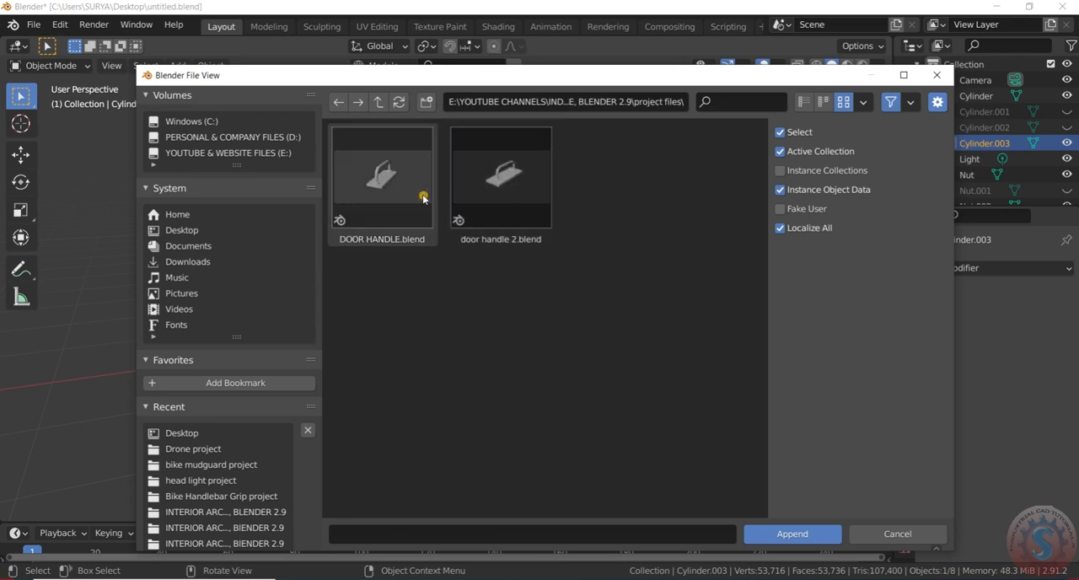
- Append the metallic material from DOOR HANDLE.blend into the scene
click(417, 192)
click(792, 537)
scroll(612, 417, down, 1)
double_click(616, 414)
click(489, 225)
click(776, 531)
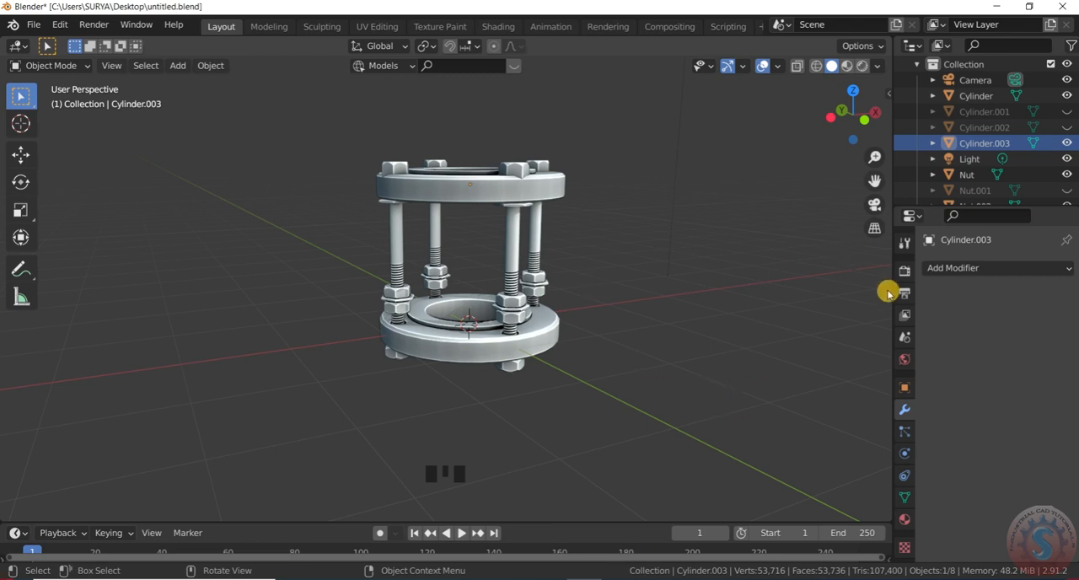
- Assign Material.001 to the upper flange and show the viewport in Material Preview shading
click(904, 519)
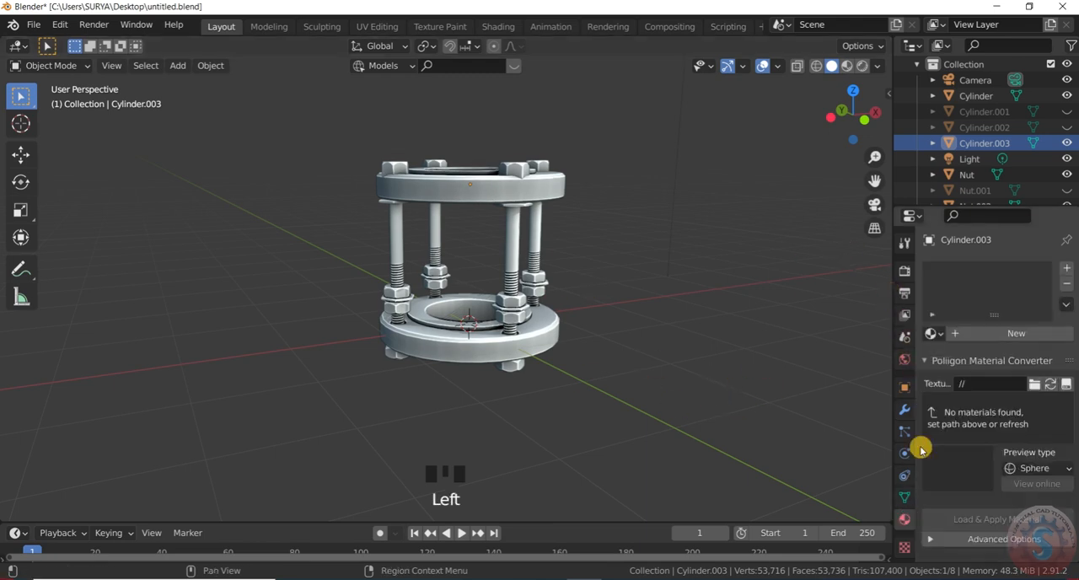
click(933, 334)
click(843, 371)
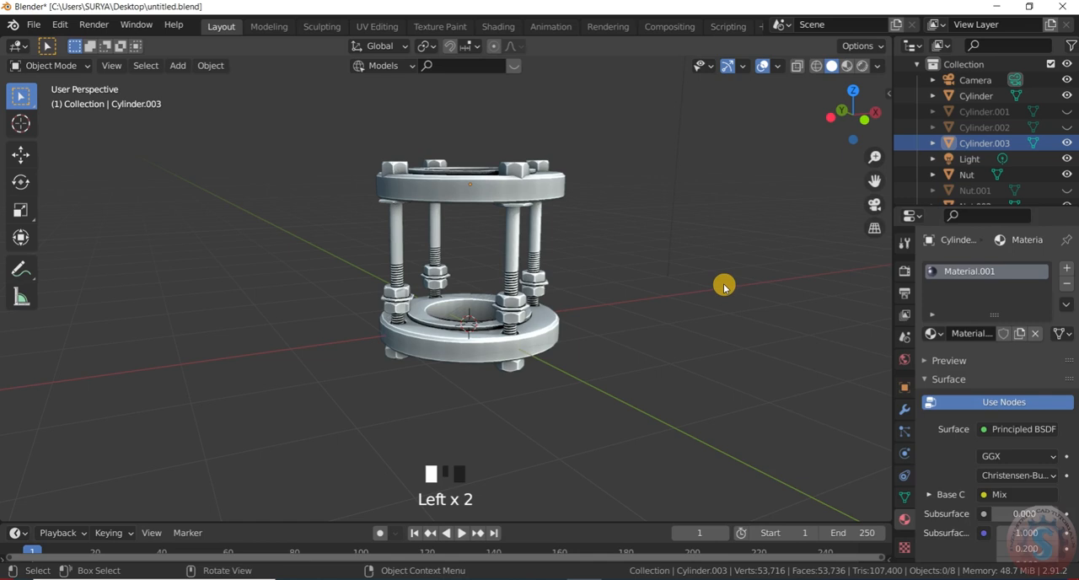
click(845, 67)
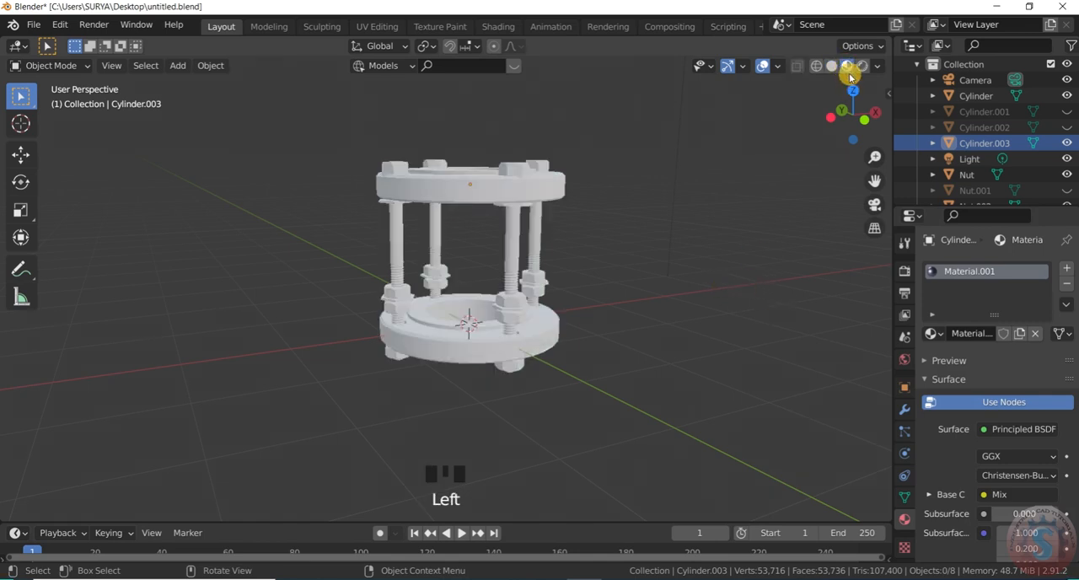
scroll(592, 278, up, 2)
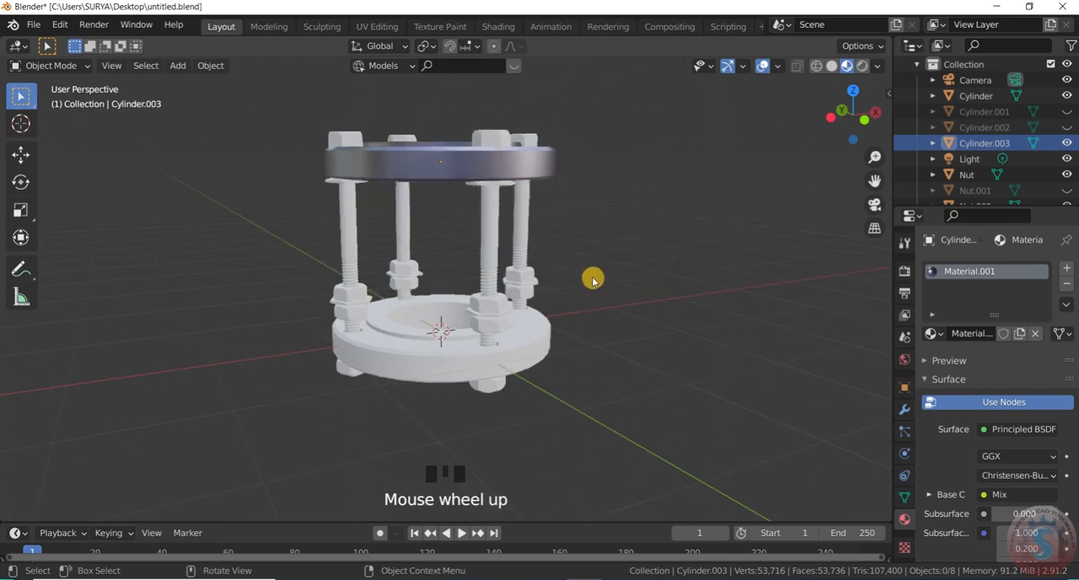
- Assign Material.001 to the front bolt assembly and to the lower flange
click(499, 233)
click(945, 334)
click(933, 334)
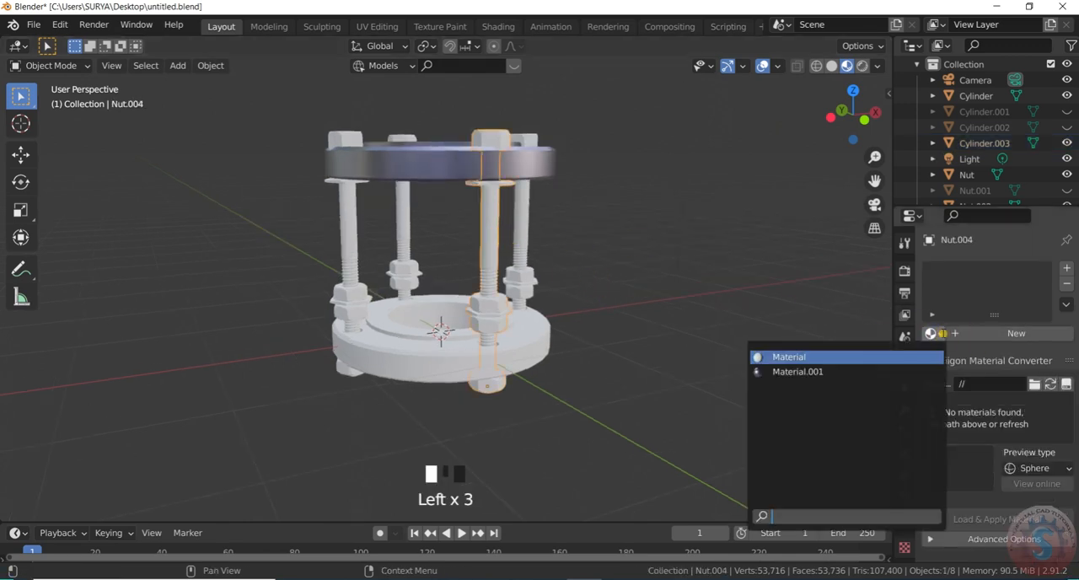
click(816, 372)
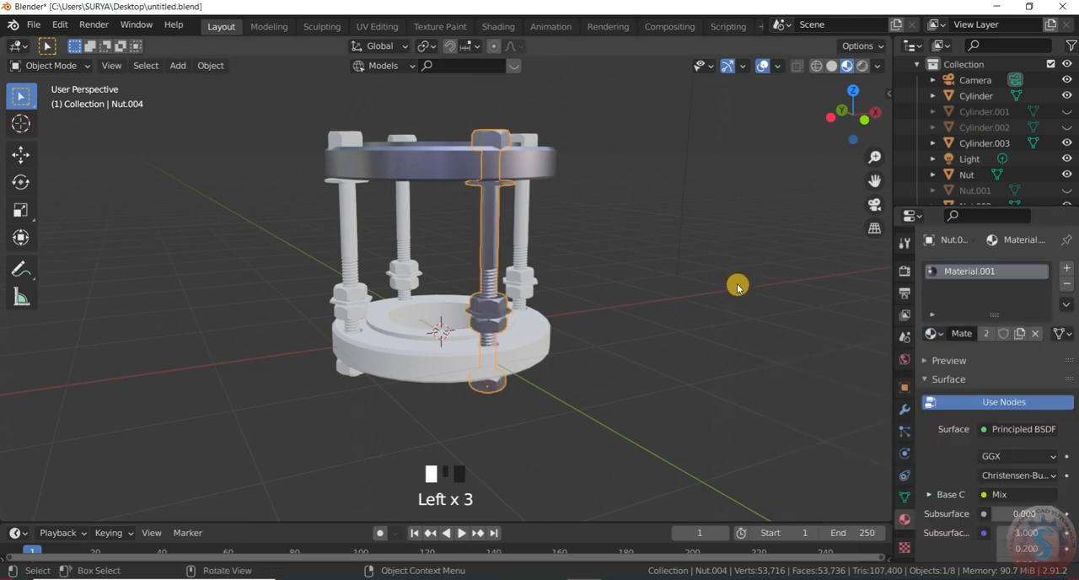
click(496, 380)
click(509, 364)
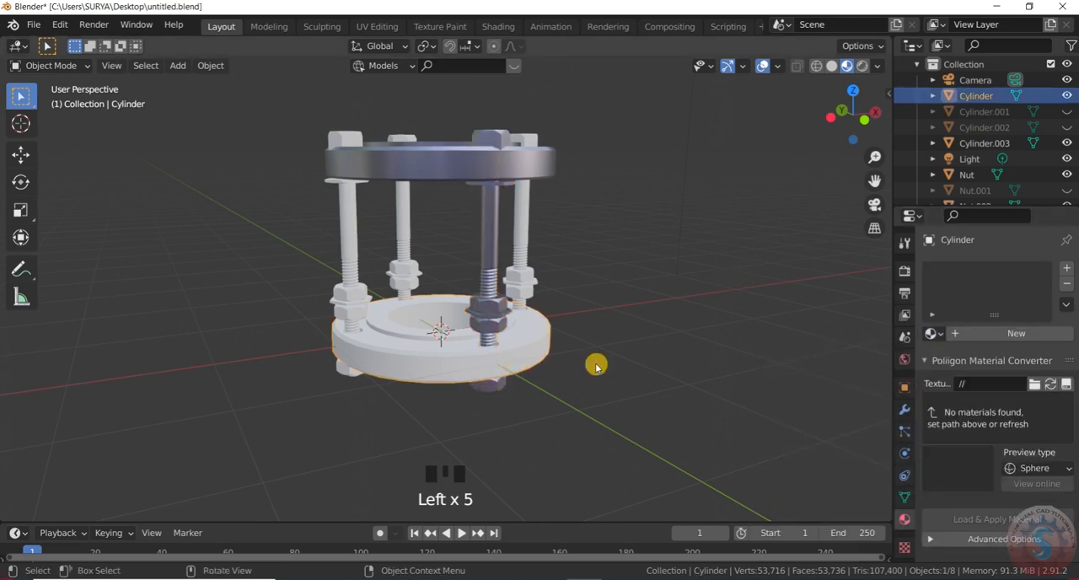
click(932, 333)
click(872, 374)
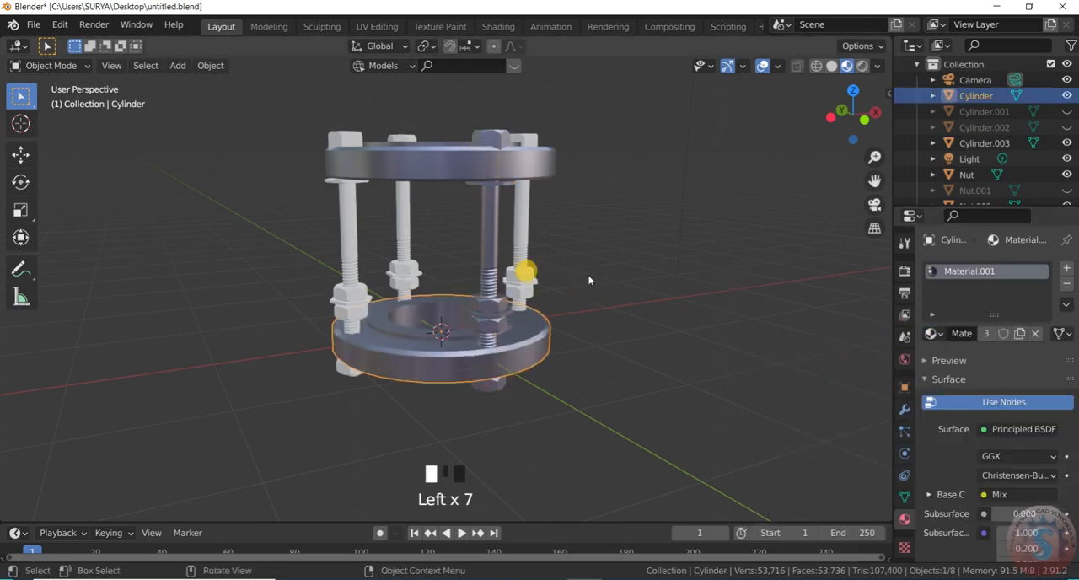
- Assign Material.001 to the three remaining bolt assemblies
click(523, 219)
click(933, 334)
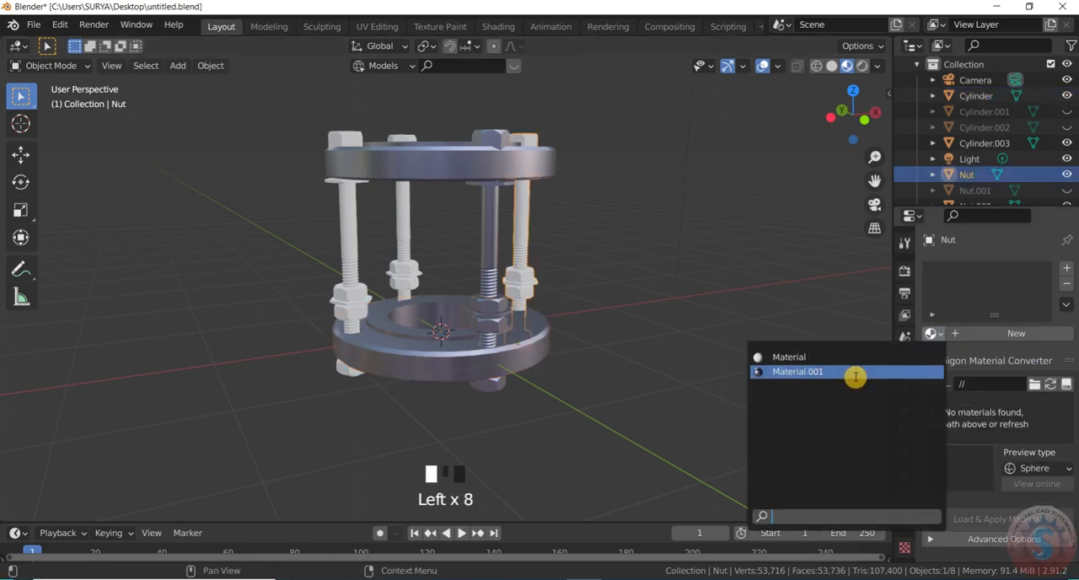
click(855, 375)
click(352, 241)
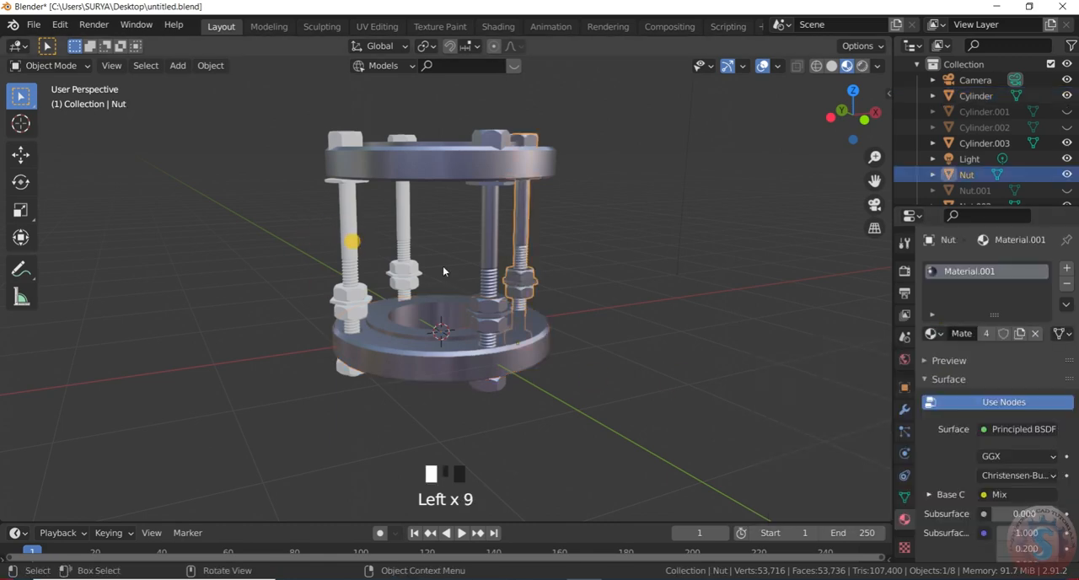
click(951, 337)
click(822, 374)
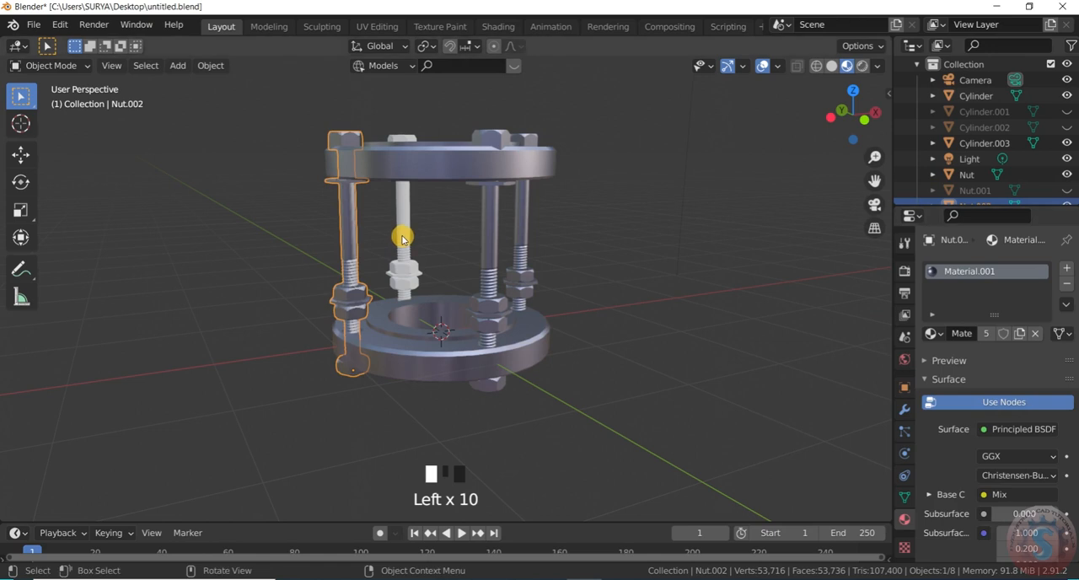
click(933, 333)
click(776, 371)
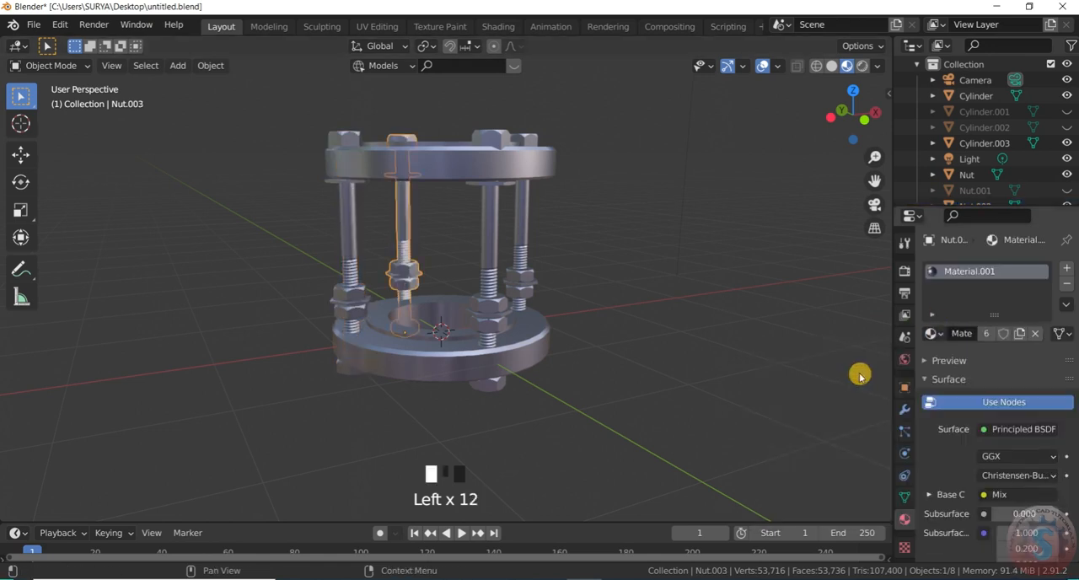
- Enable Ambient Occlusion and Bloom in the Eevee render settings
click(905, 270)
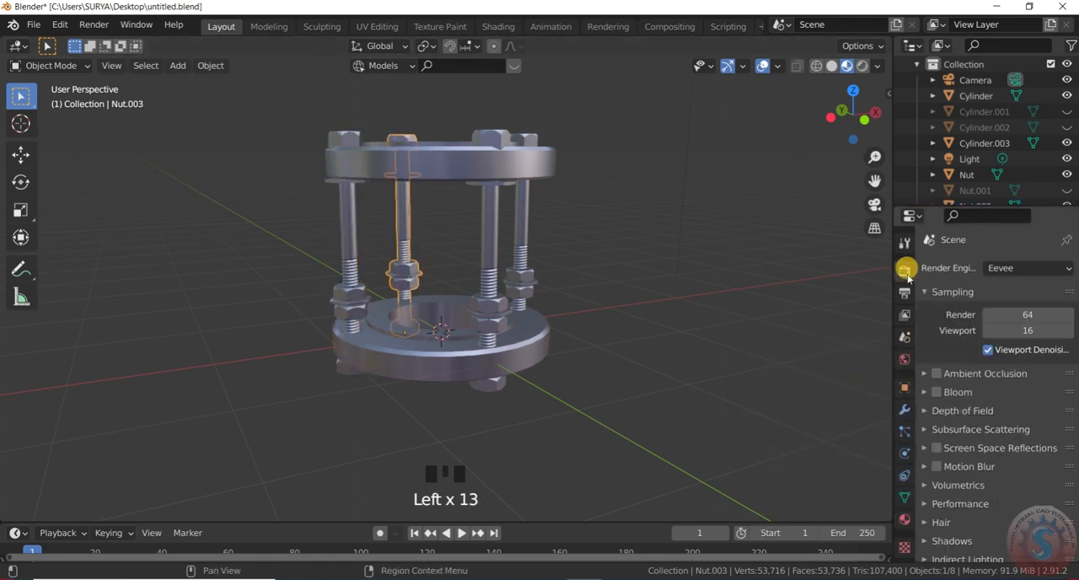
click(940, 376)
click(940, 379)
click(939, 381)
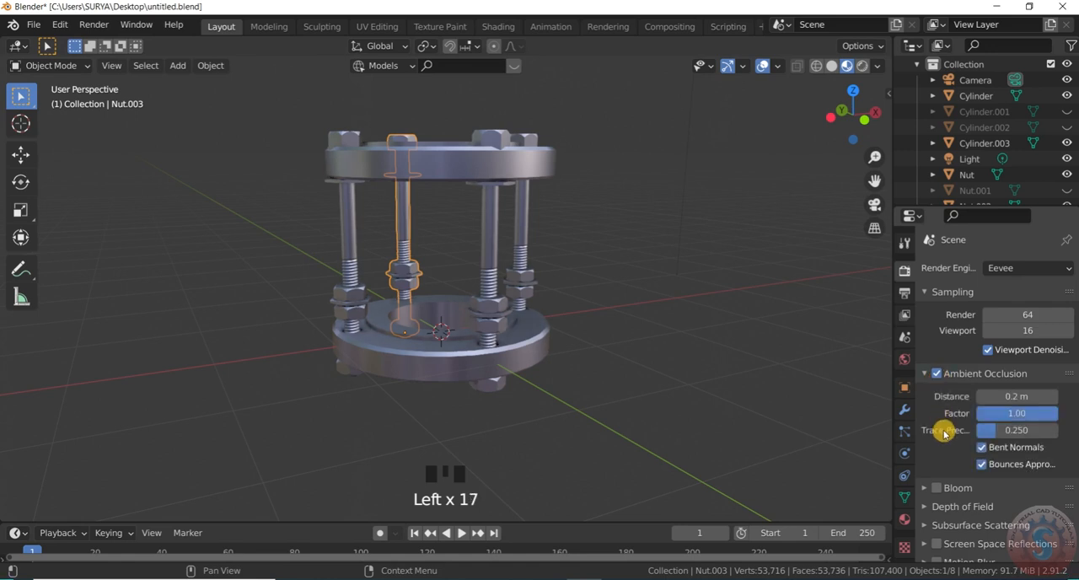
scroll(943, 437, down, 2)
click(952, 447)
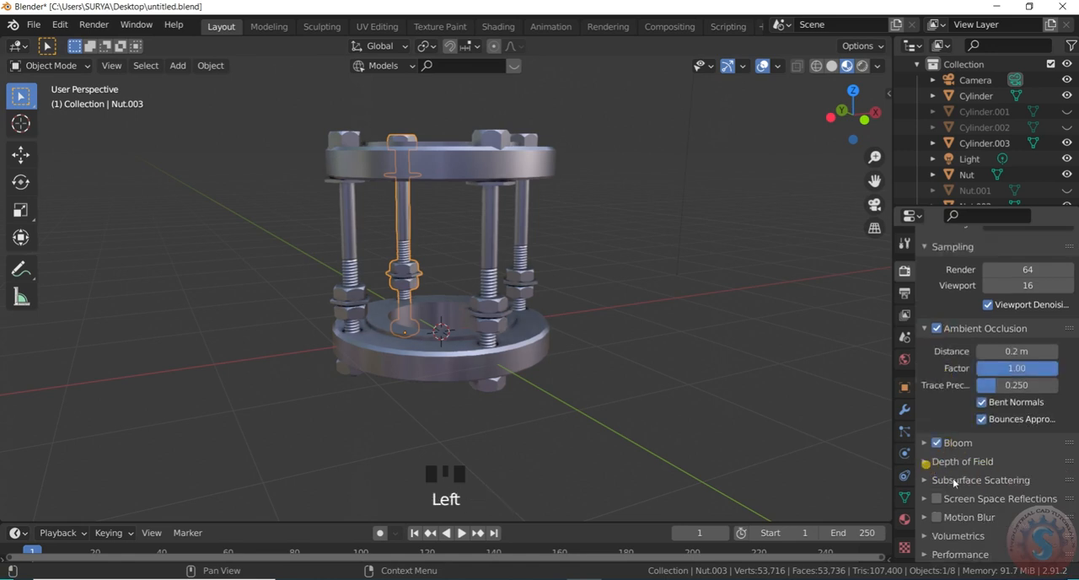
- Expand the Depth of Field and Subsurface Scattering render settings and enable Simplify
drag(925, 464, 969, 490)
scroll(969, 347, down, 7)
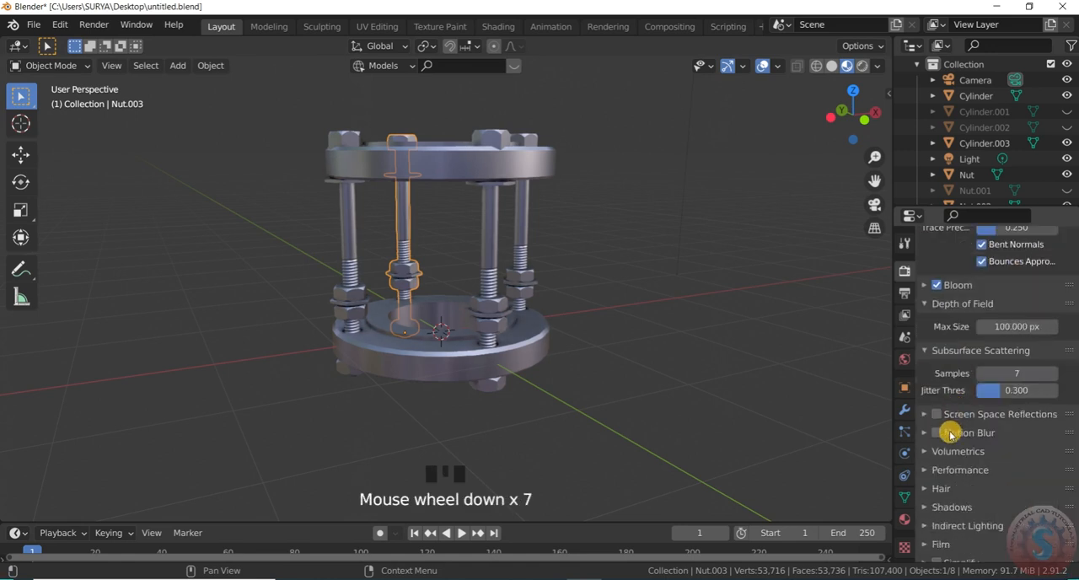
scroll(944, 437, down, 3)
click(936, 446)
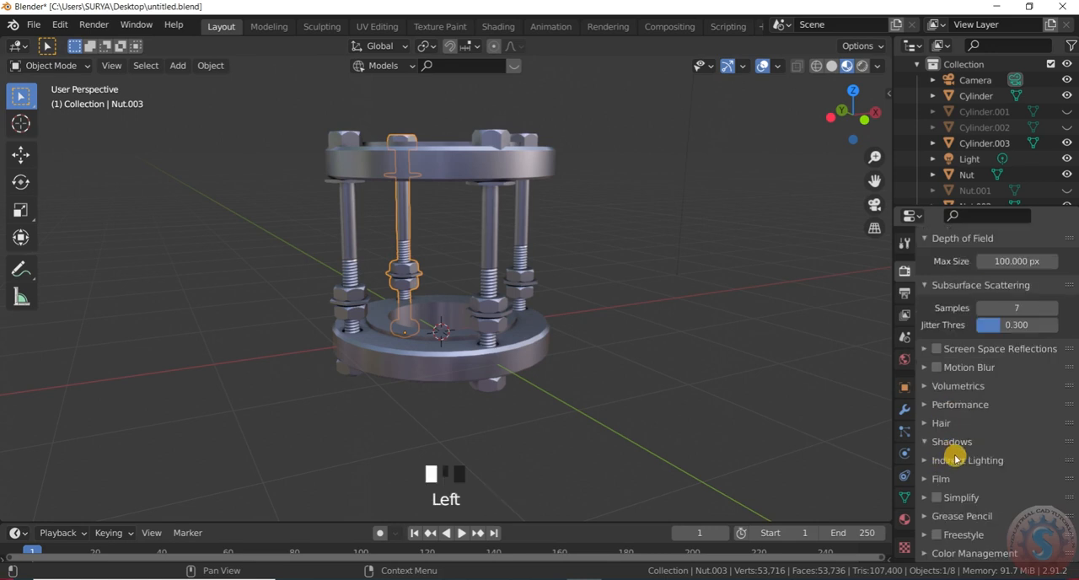
click(981, 499)
click(933, 443)
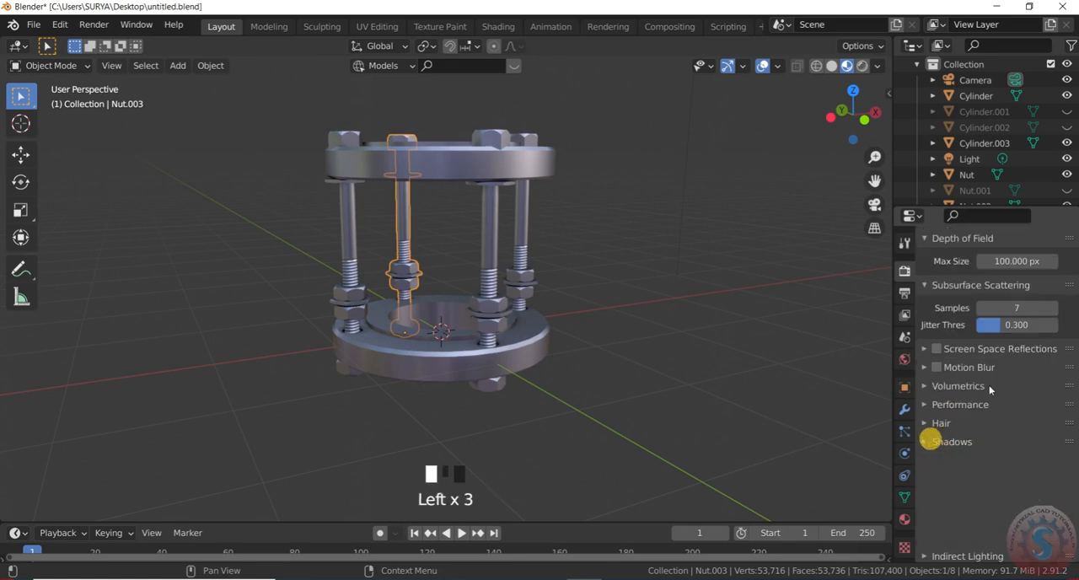
scroll(932, 496, down, 2)
click(934, 497)
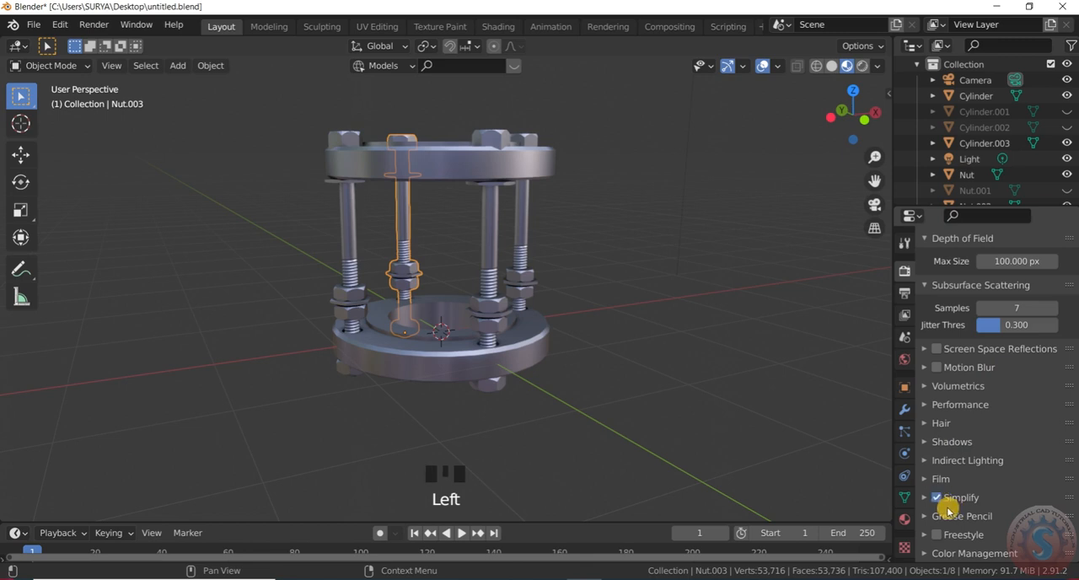
- Set the Color Management look to Medium High Contrast, keeping the Filmic view transform
scroll(959, 518, down, 7)
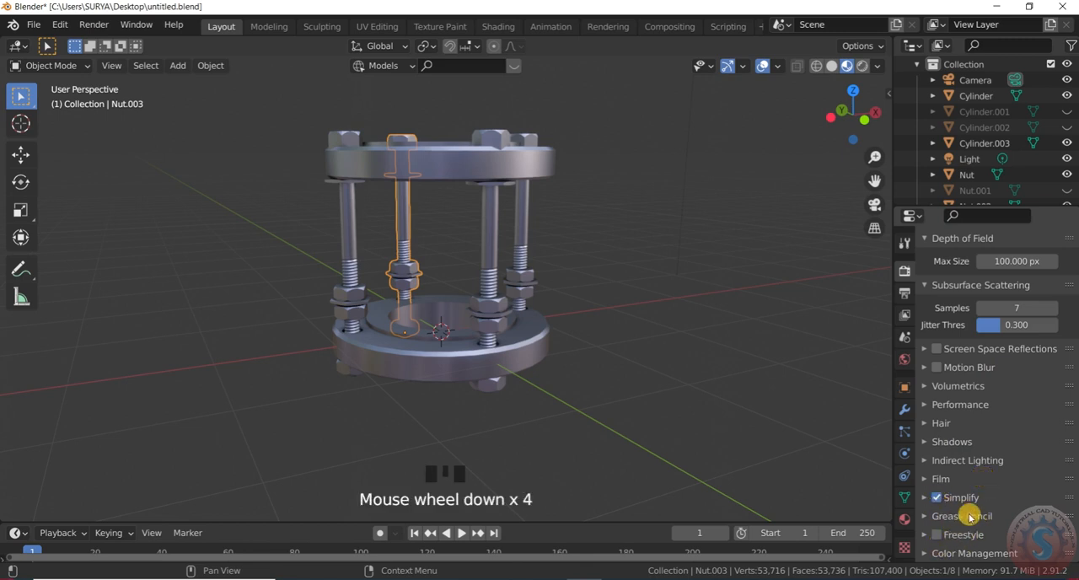
click(963, 552)
scroll(1000, 472, down, 2)
scroll(999, 473, down, 6)
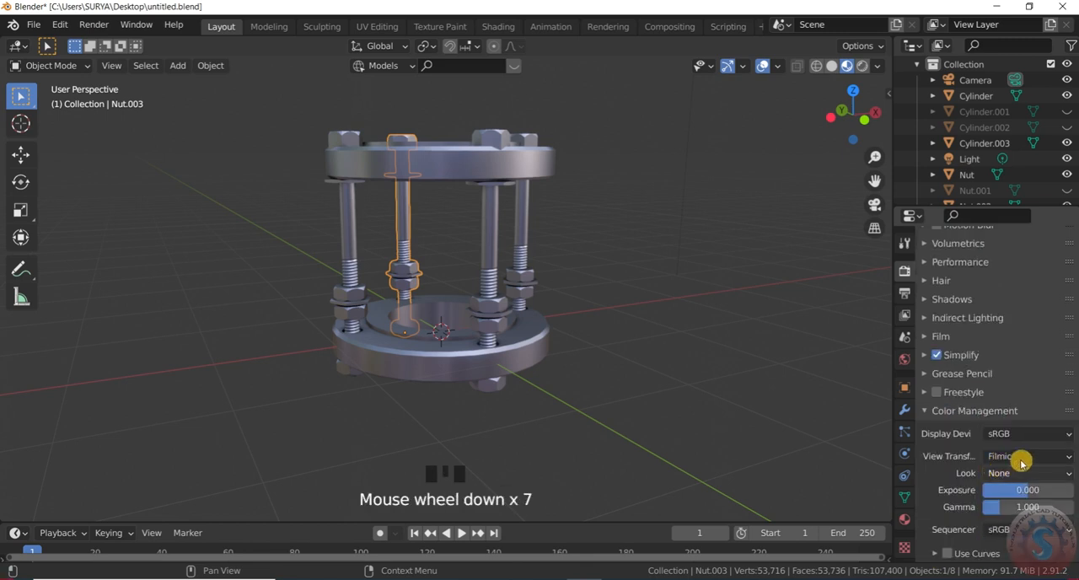
click(1026, 460)
click(1030, 479)
click(1030, 474)
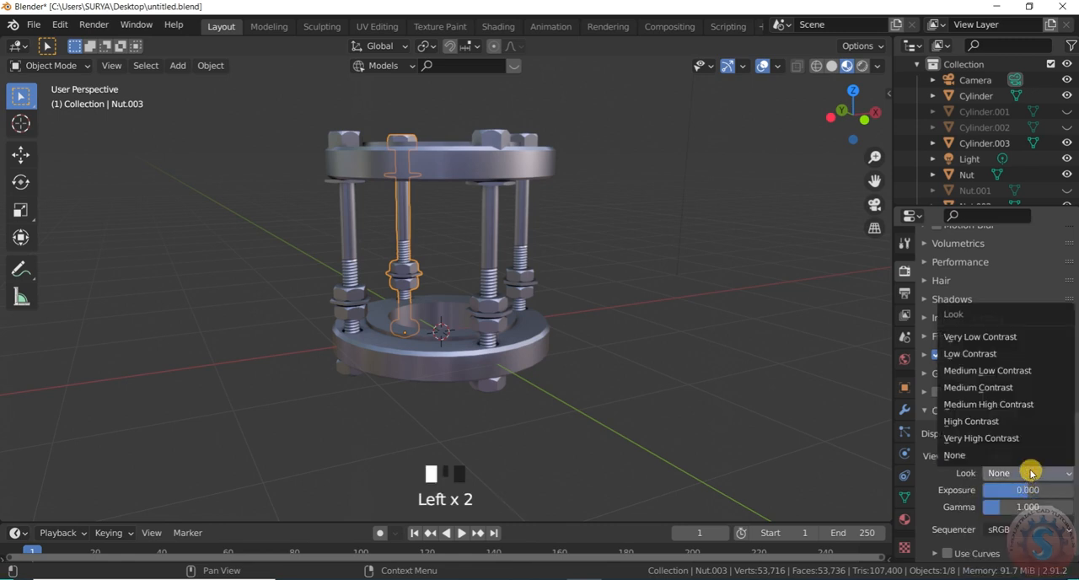
click(1009, 406)
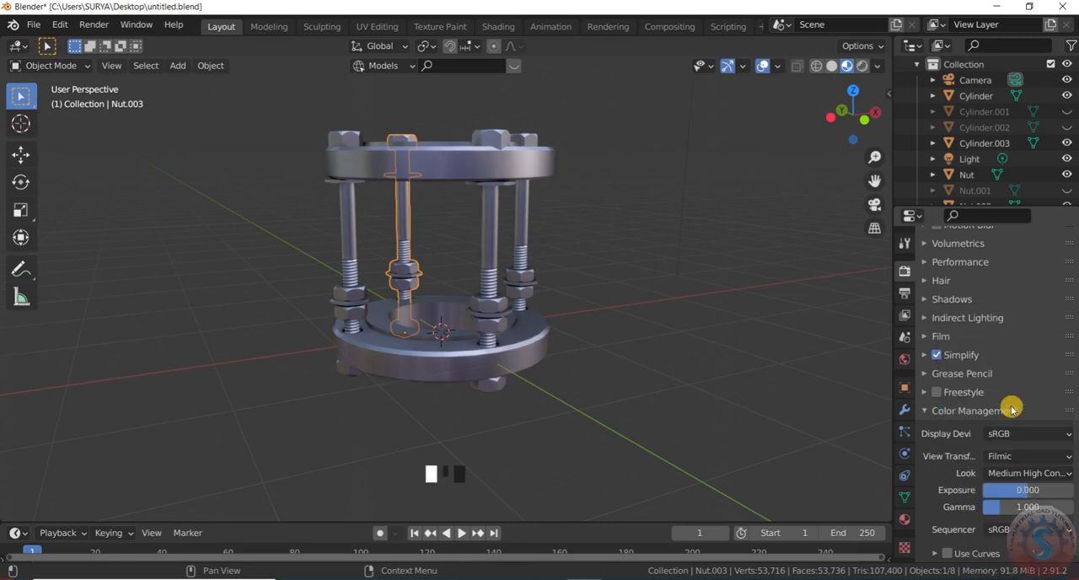
scroll(952, 510, down, 4)
scroll(940, 463, down, 6)
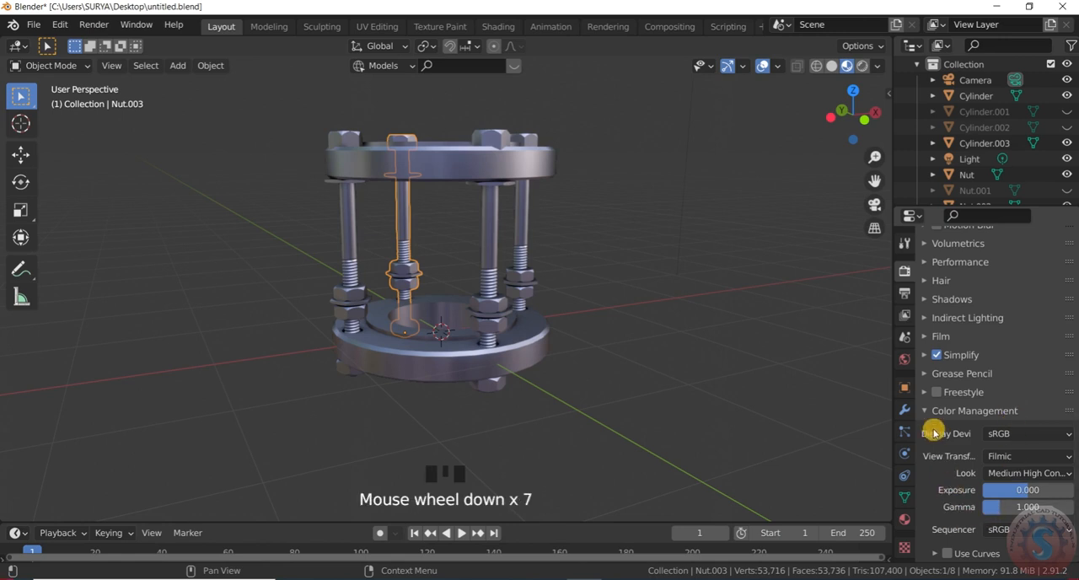
click(931, 411)
scroll(938, 543, down, 2)
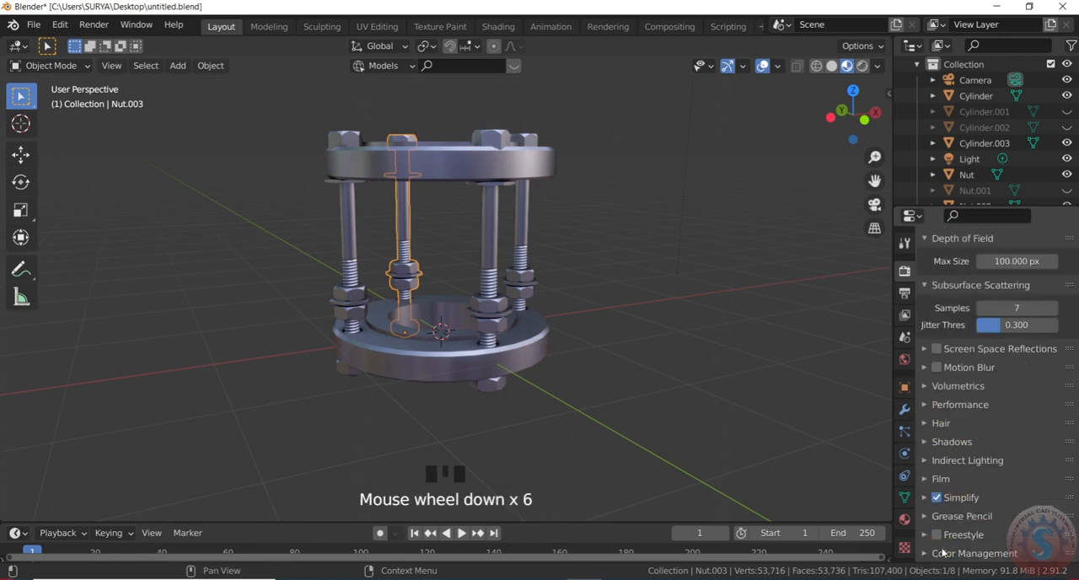
click(942, 552)
scroll(953, 443, down, 7)
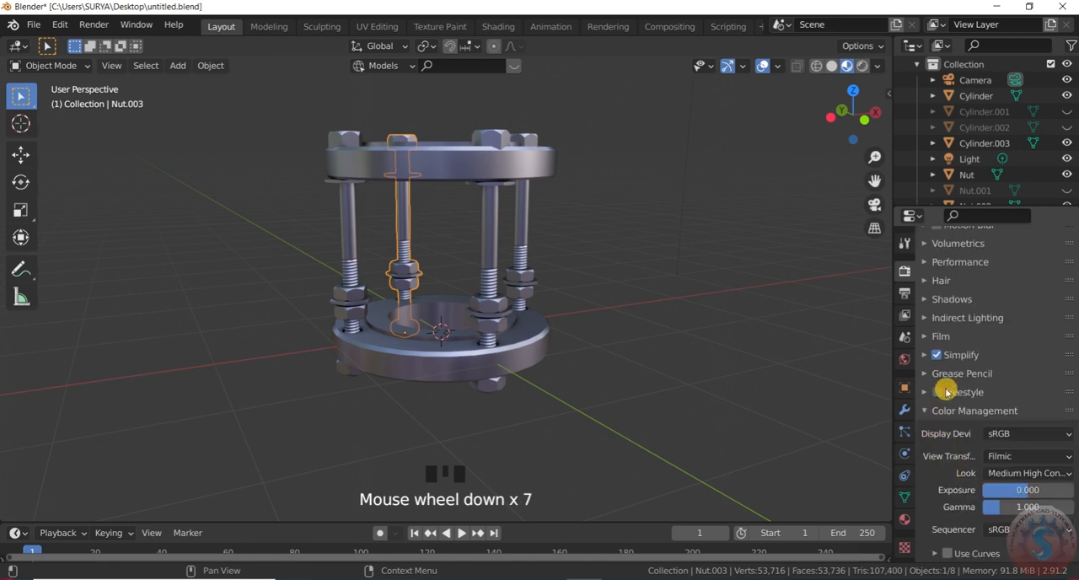
- Enable and expand Freestyle in the render settings, and enable Scene Lights for the viewport shading
click(945, 393)
click(938, 397)
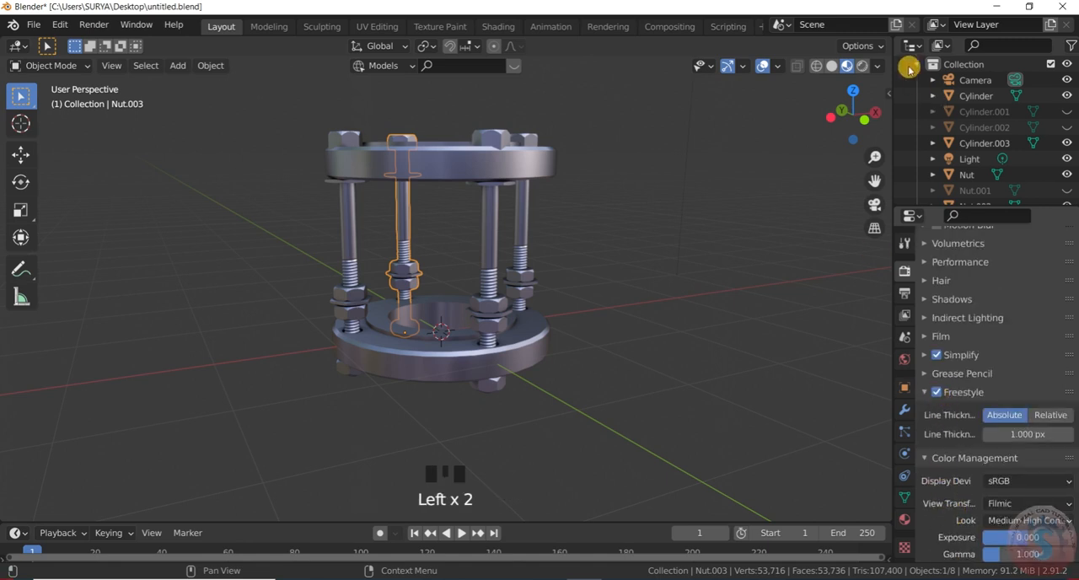
click(877, 66)
click(851, 213)
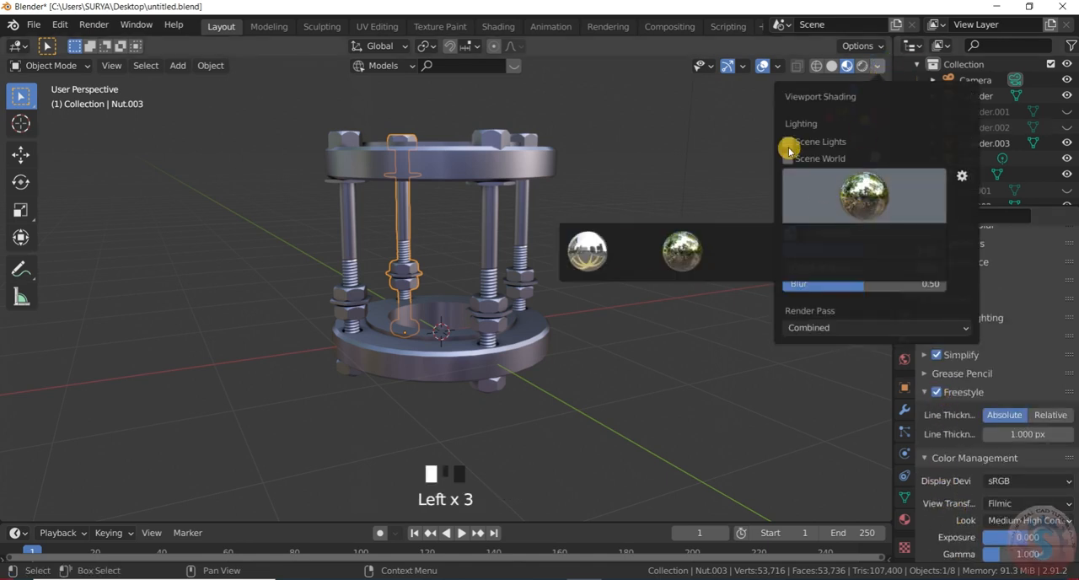
click(788, 141)
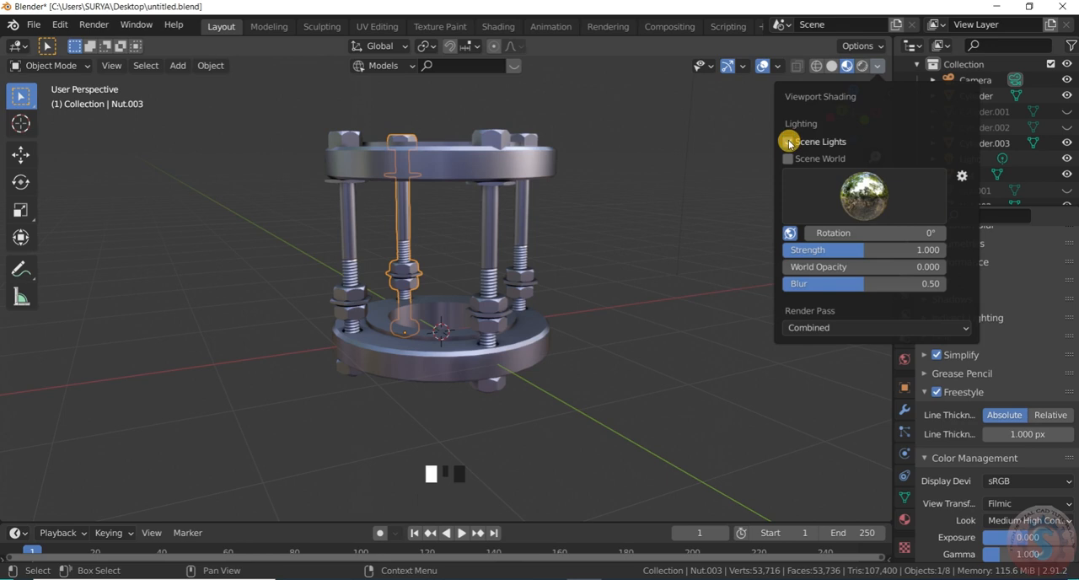
- Try lighting the viewport with the forest environment and the bright interior environment
click(883, 199)
click(682, 253)
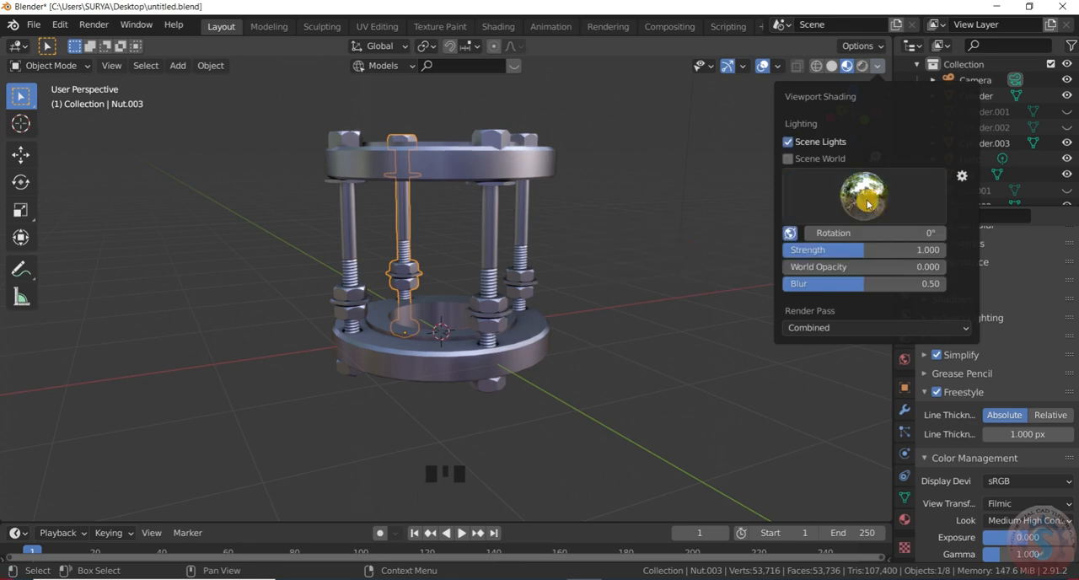
click(875, 199)
click(745, 251)
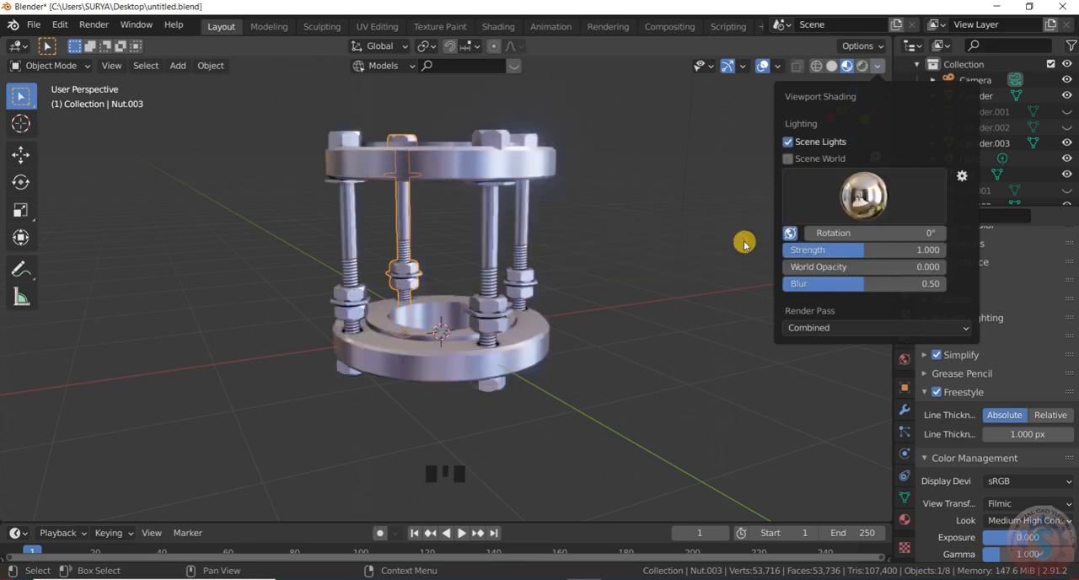
- Deselect the bolt assembly and switch to the camera view, framing the whole flange assembly closely
scroll(587, 177, down, 3)
scroll(602, 202, up, 4)
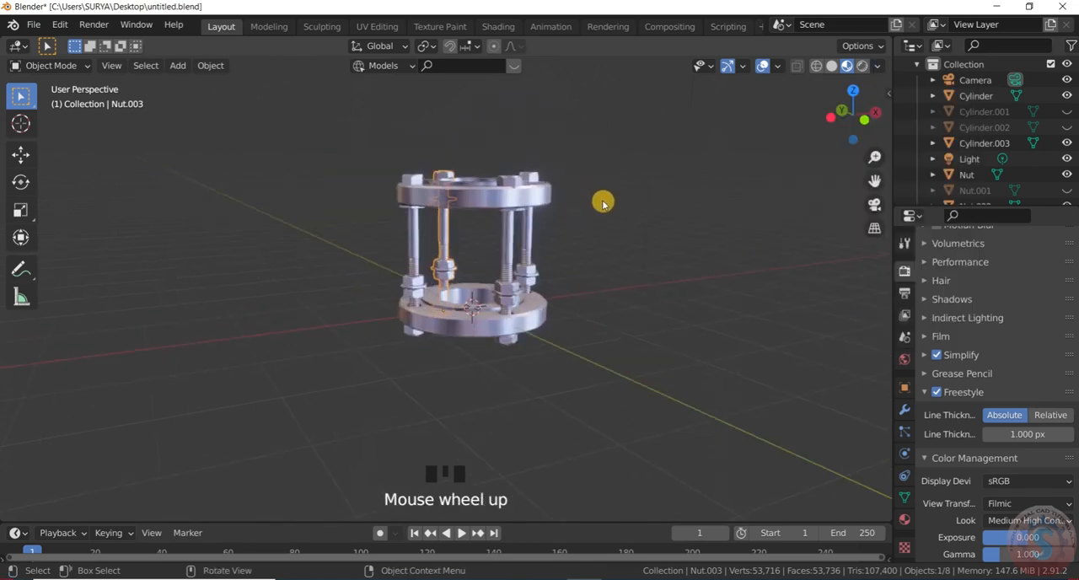
scroll(340, 244, down, 6)
scroll(522, 216, up, 4)
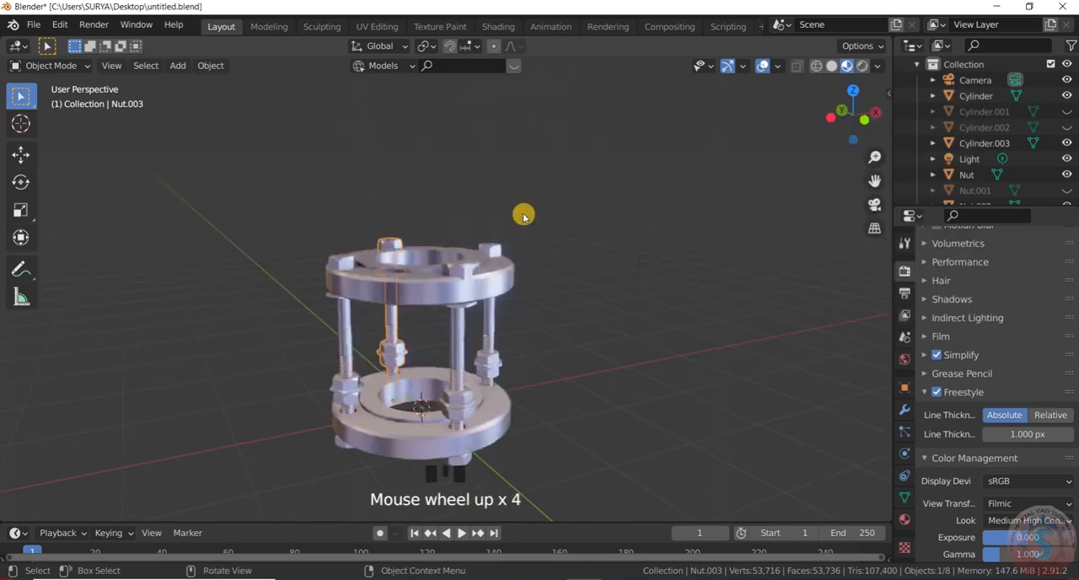
click(541, 195)
scroll(543, 193, down, 2)
scroll(543, 192, up, 1)
scroll(472, 250, up, 1)
middle_drag(445, 257, 413, 240)
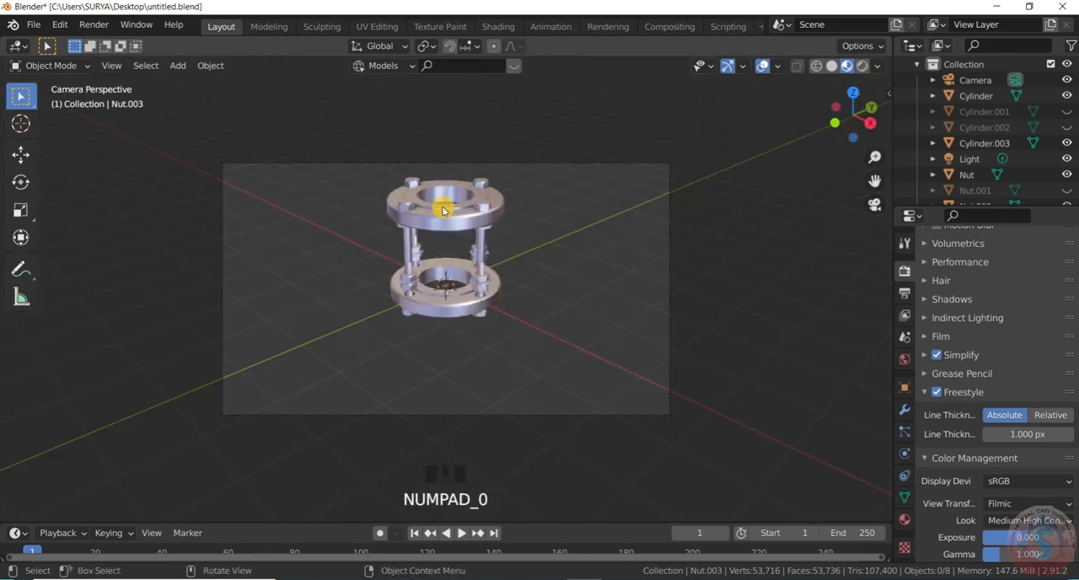
scroll(443, 209, up, 6)
scroll(609, 175, down, 1)
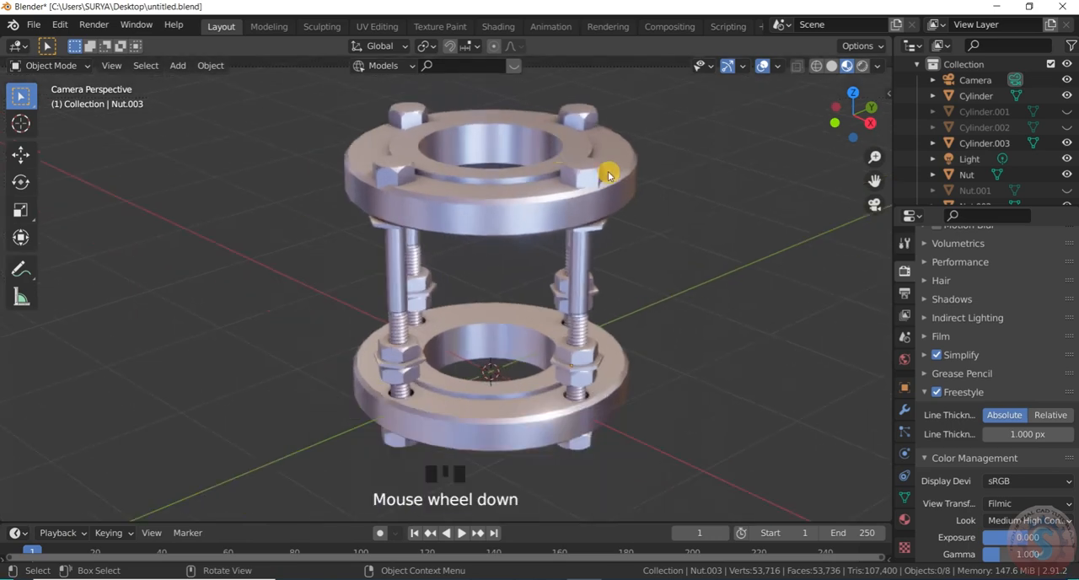
- Try the dark horizon, black studio and blue-sky street environments as viewport lighting on the assembly
click(879, 67)
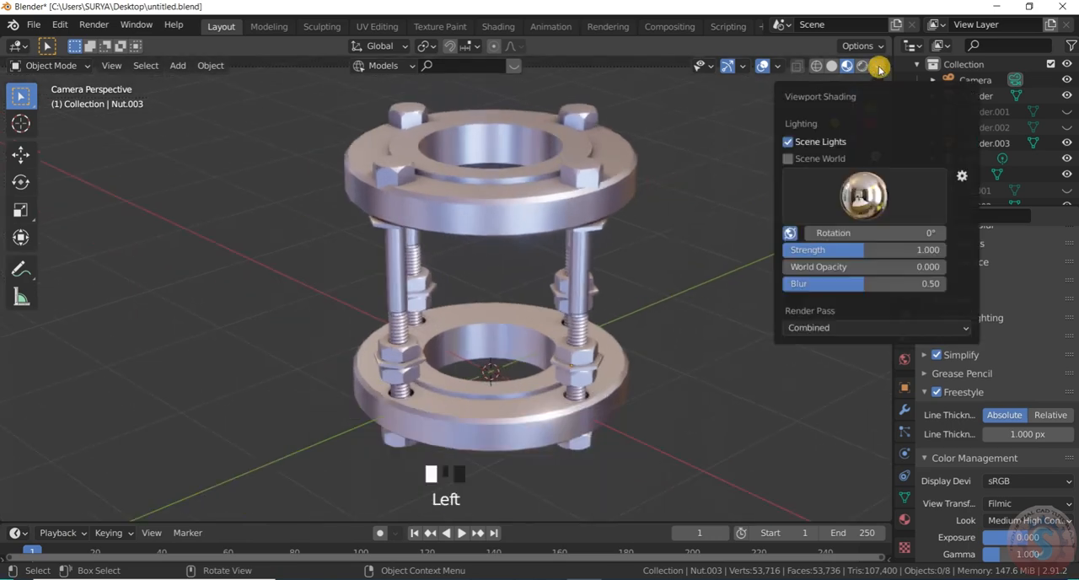
click(861, 210)
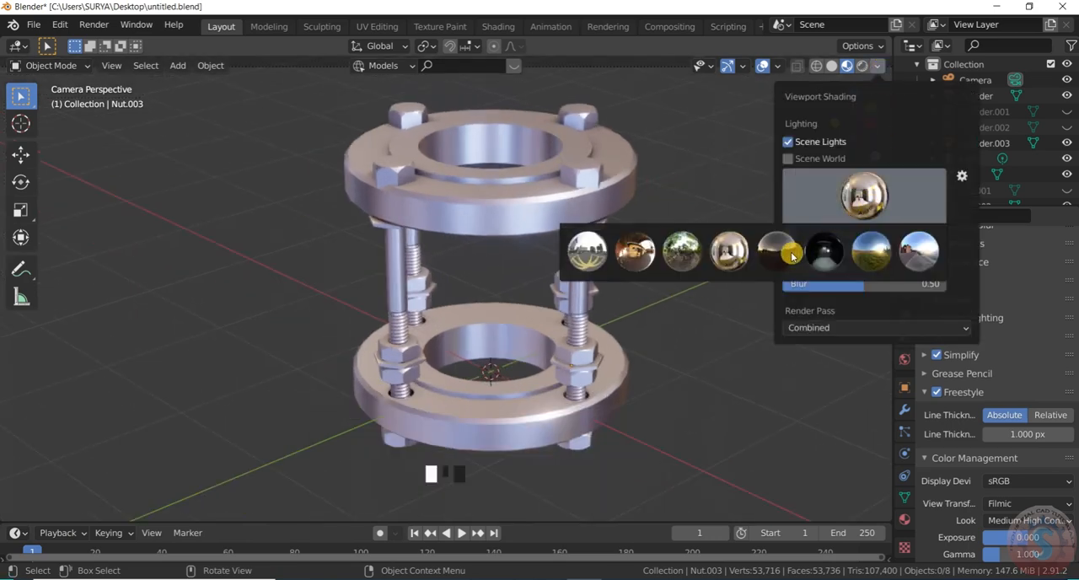
click(792, 253)
click(877, 198)
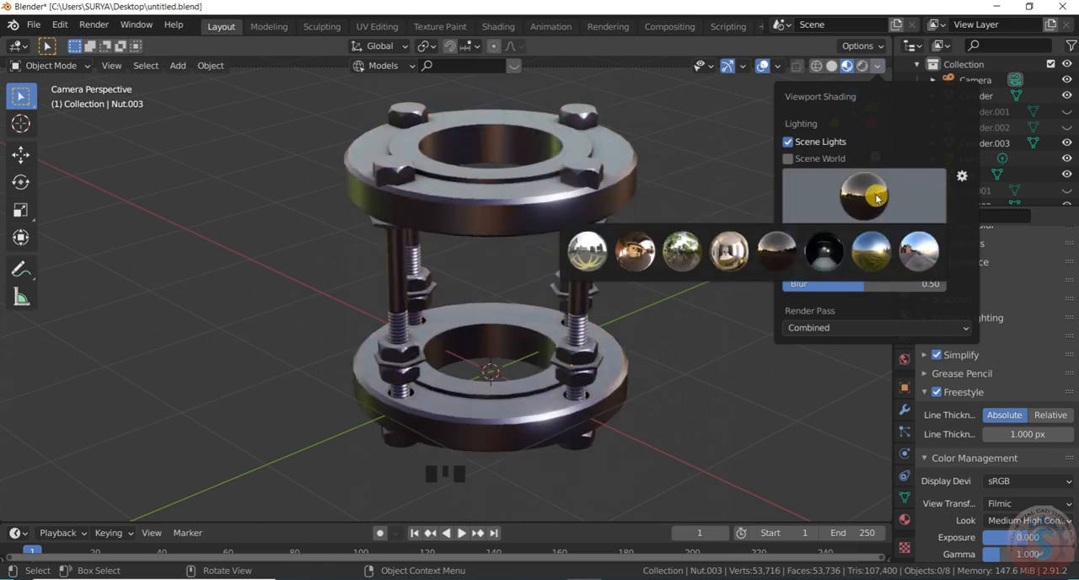
click(824, 250)
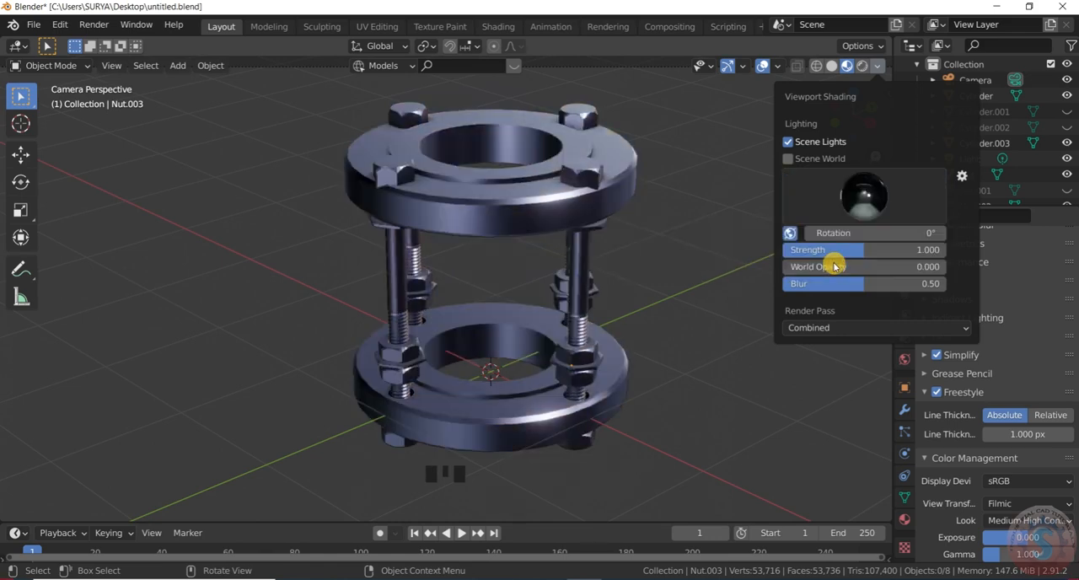
click(885, 199)
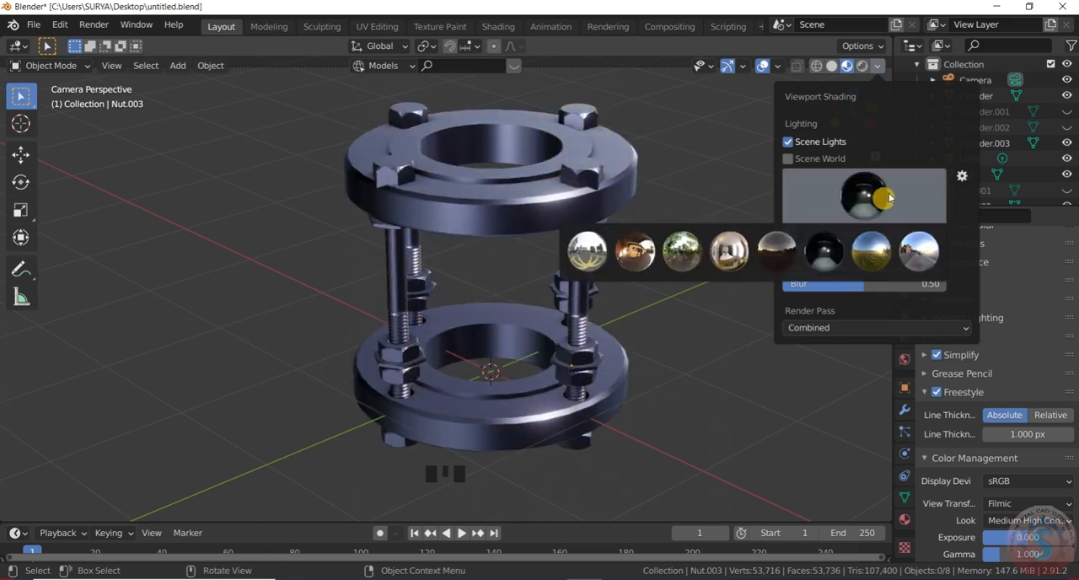
click(915, 253)
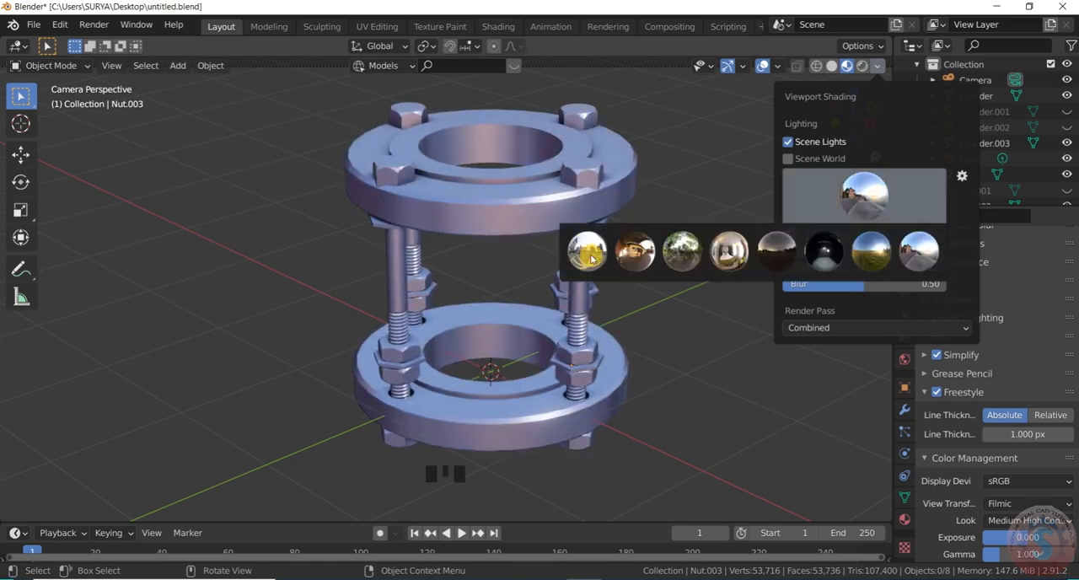
- Try the city skyline, warm brown courtyard and green forest environments as viewport lighting
click(590, 256)
click(841, 202)
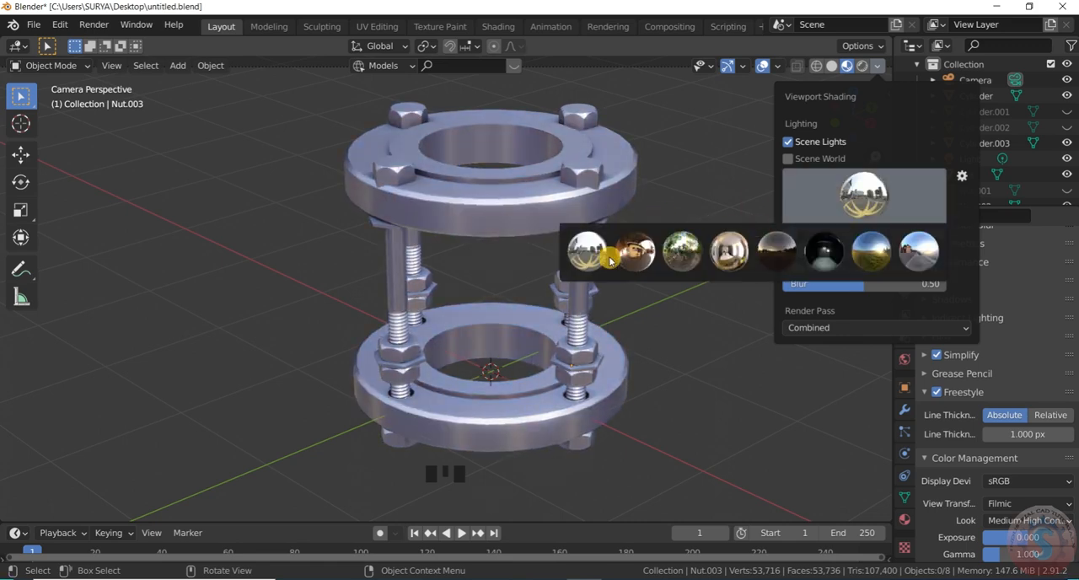
click(641, 253)
click(912, 207)
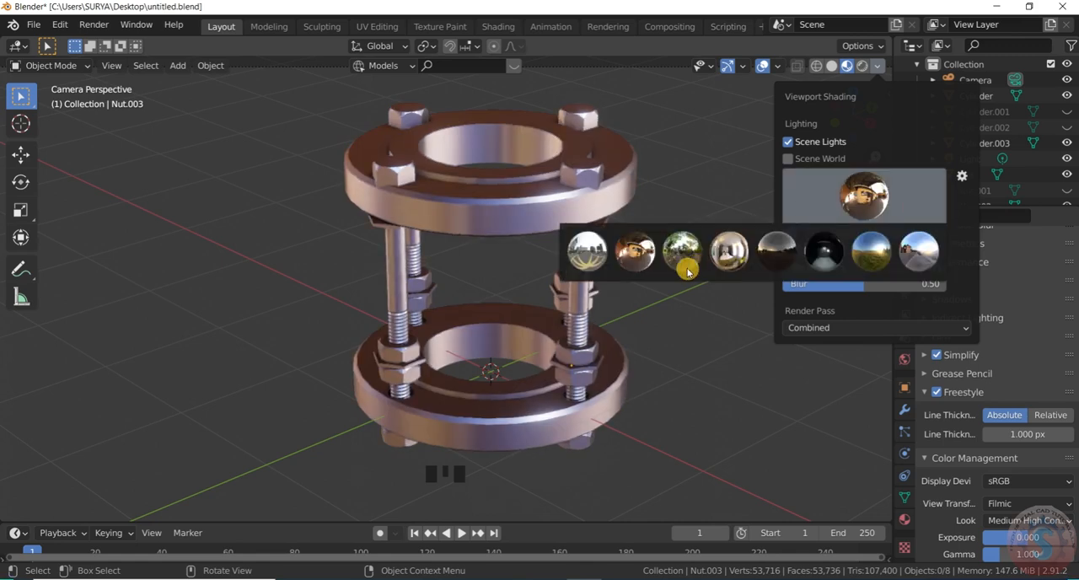
click(697, 267)
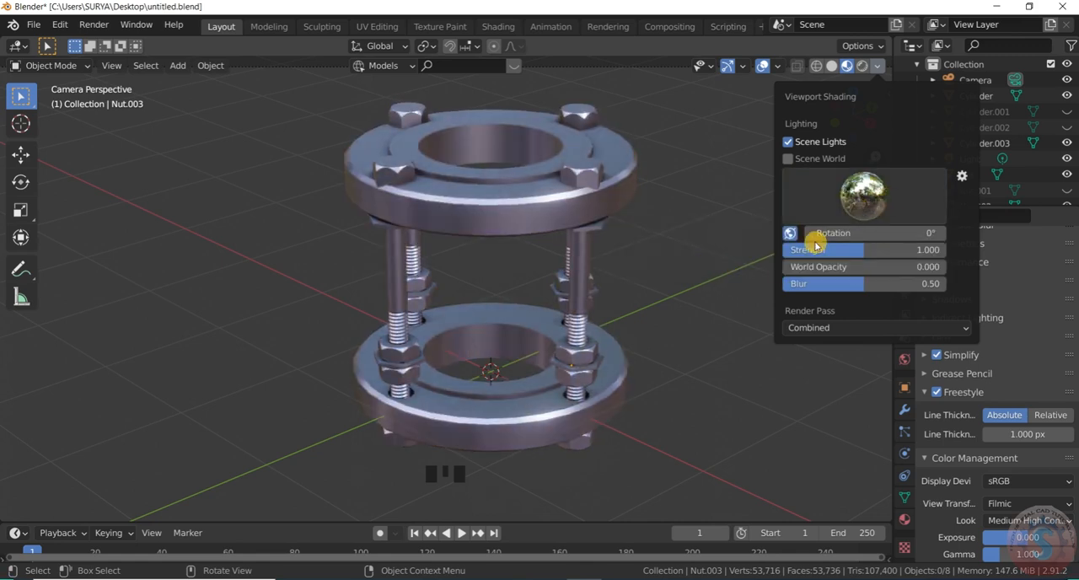
- Try the black studio and blue-sky street environments again, followed by the blue sky over green field environment
click(843, 203)
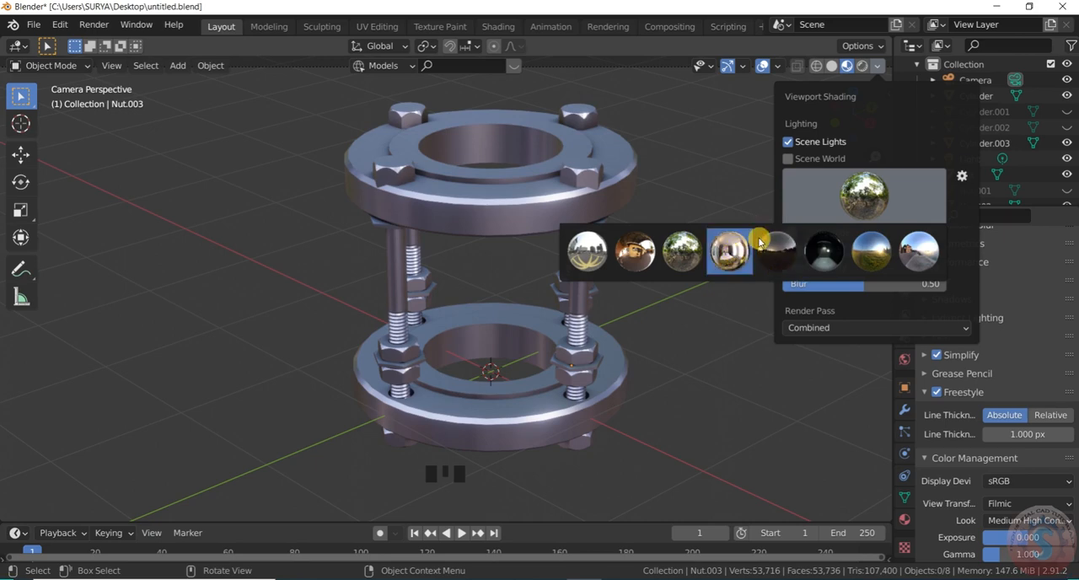
click(827, 257)
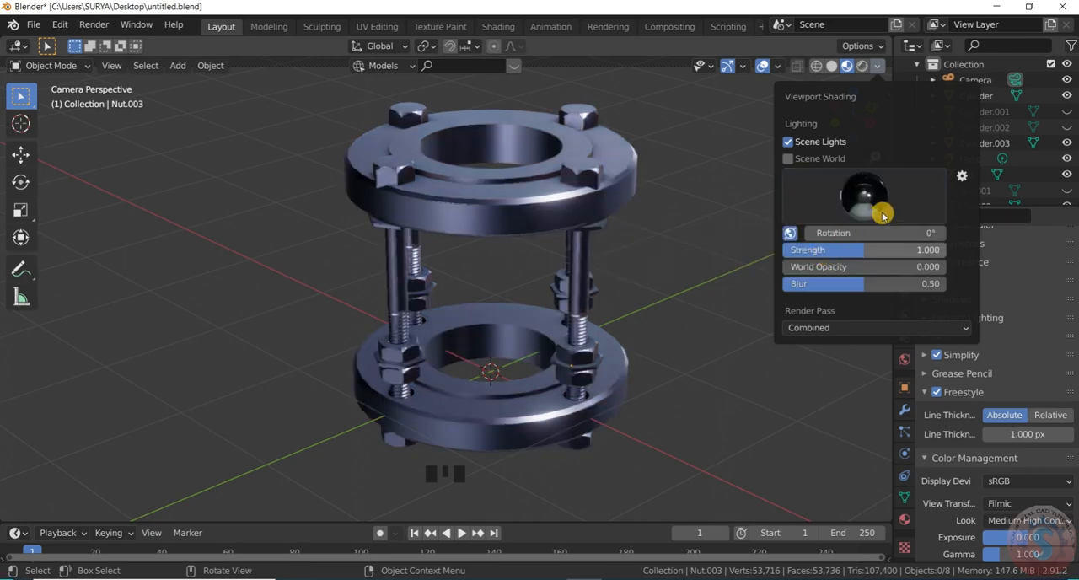
click(877, 204)
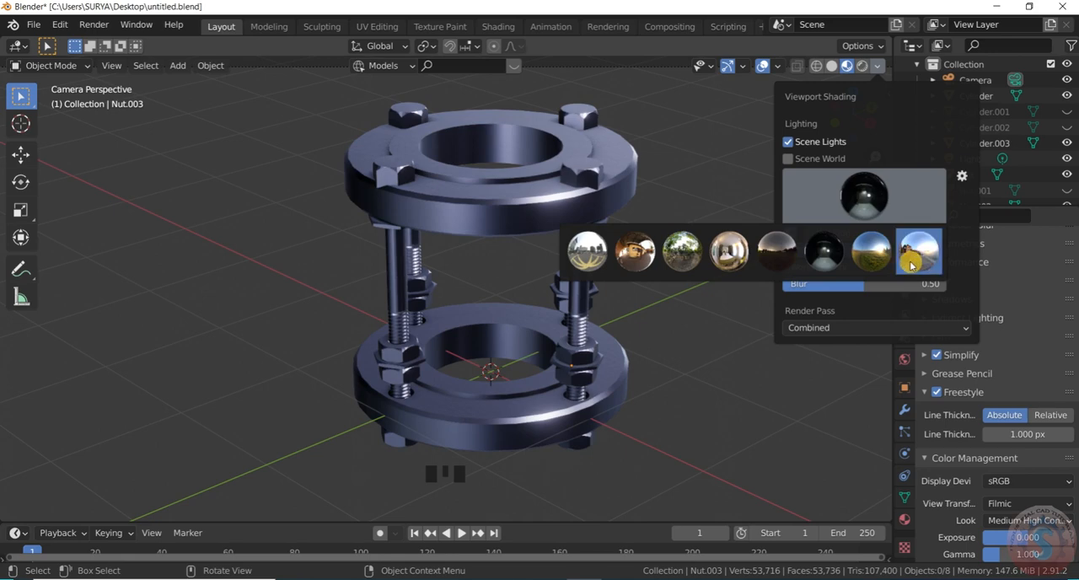
click(911, 265)
click(895, 212)
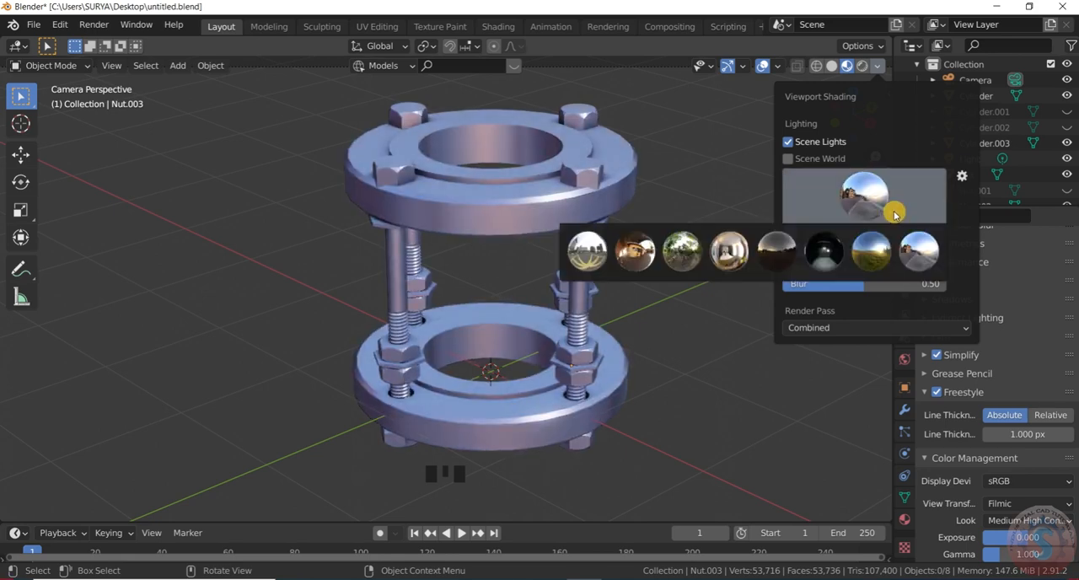
click(879, 250)
- Hide the viewport overlays and gizmos so only the flange assembly is displayed
scroll(571, 222, down, 2)
scroll(575, 226, up, 1)
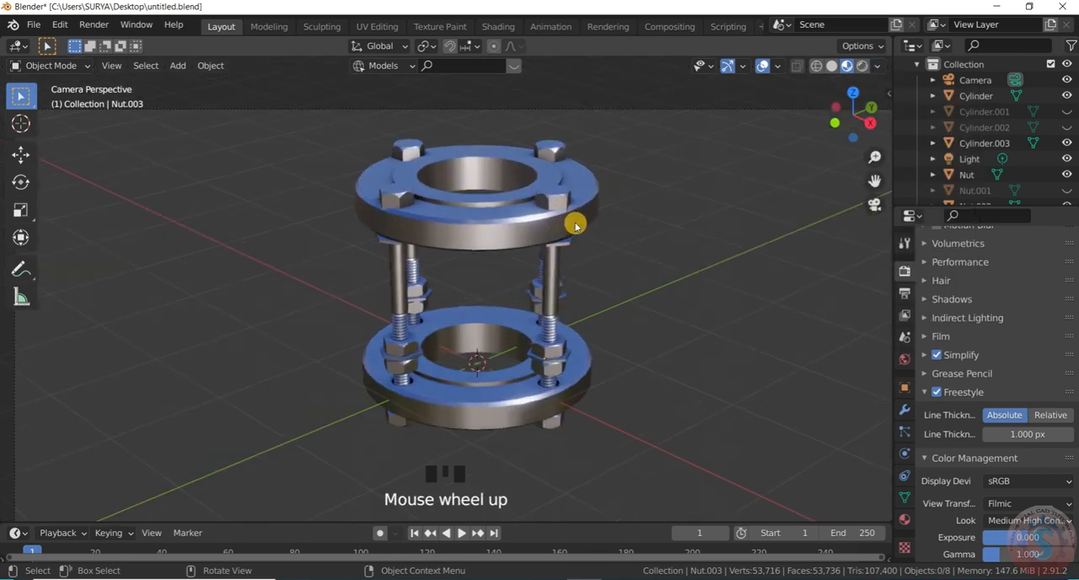
scroll(576, 226, up, 1)
click(759, 67)
click(727, 66)
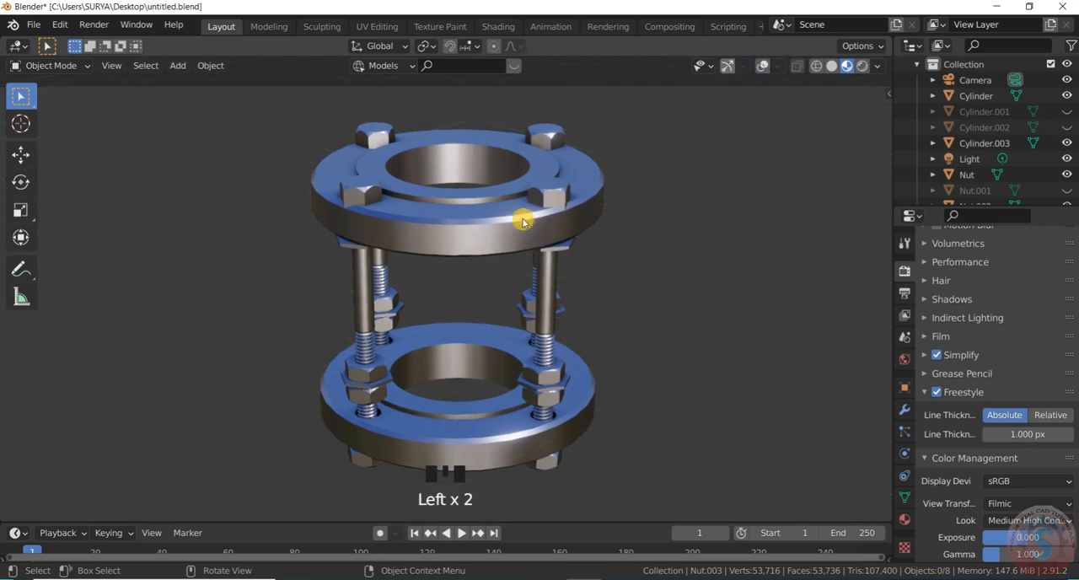
- Examine the metal assembly in a full-screen viewport without the interface, and return to the normal layout
key(ctrl+alt+space)
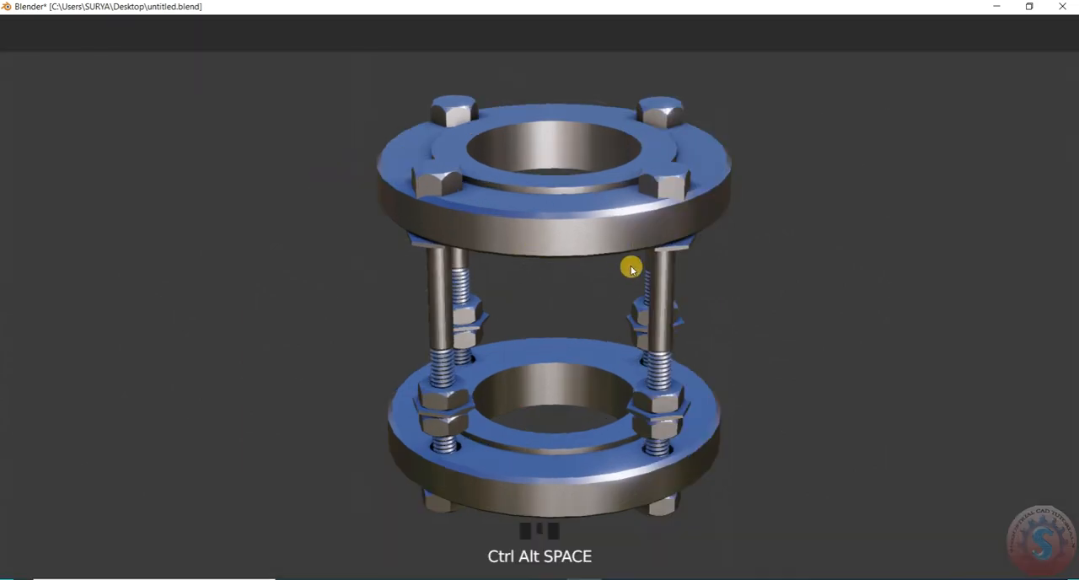
scroll(665, 332, down, 2)
scroll(662, 332, up, 3)
scroll(657, 318, down, 1)
scroll(660, 319, up, 2)
scroll(470, 210, down, 2)
scroll(474, 197, up, 1)
scroll(470, 214, down, 1)
scroll(470, 214, up, 1)
scroll(479, 221, down, 1)
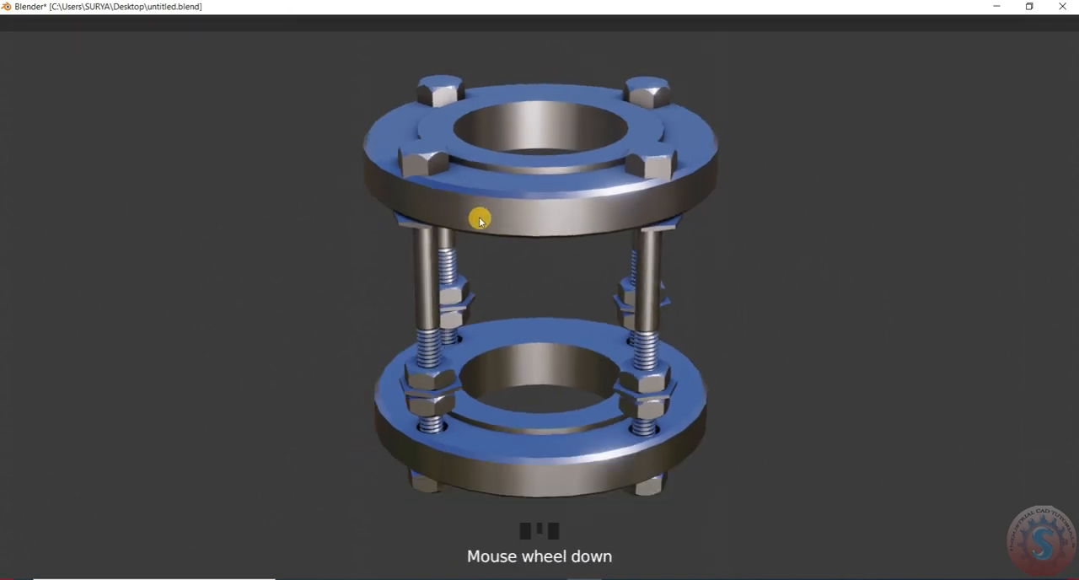
key(ctrl+alt+space)
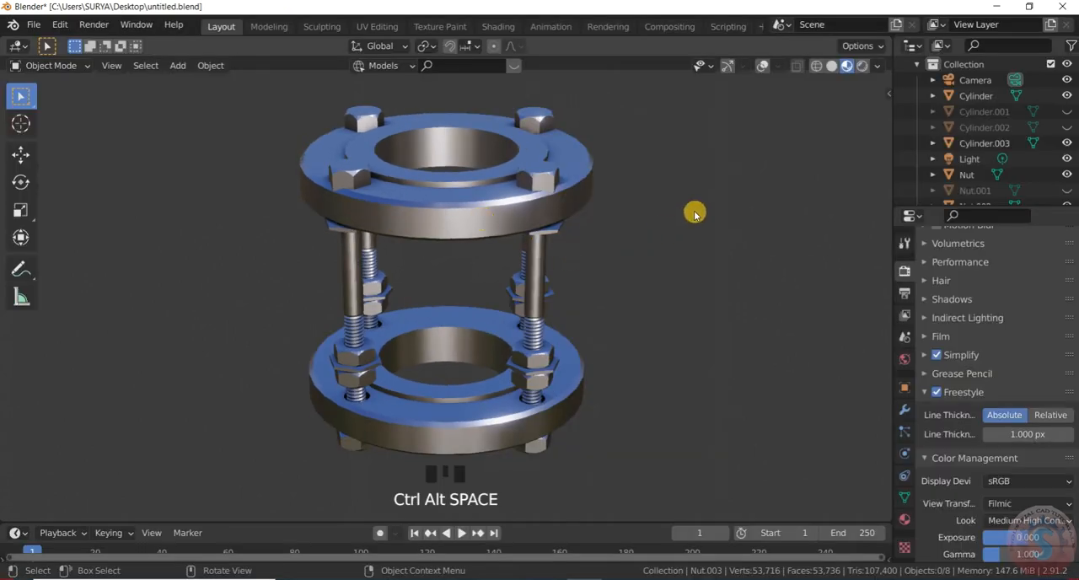
- Compare the green forest, warm brown courtyard and bright interior environments as lighting for the clean viewport
scroll(771, 157, down, 1)
scroll(768, 157, up, 2)
scroll(693, 200, down, 7)
scroll(716, 158, up, 3)
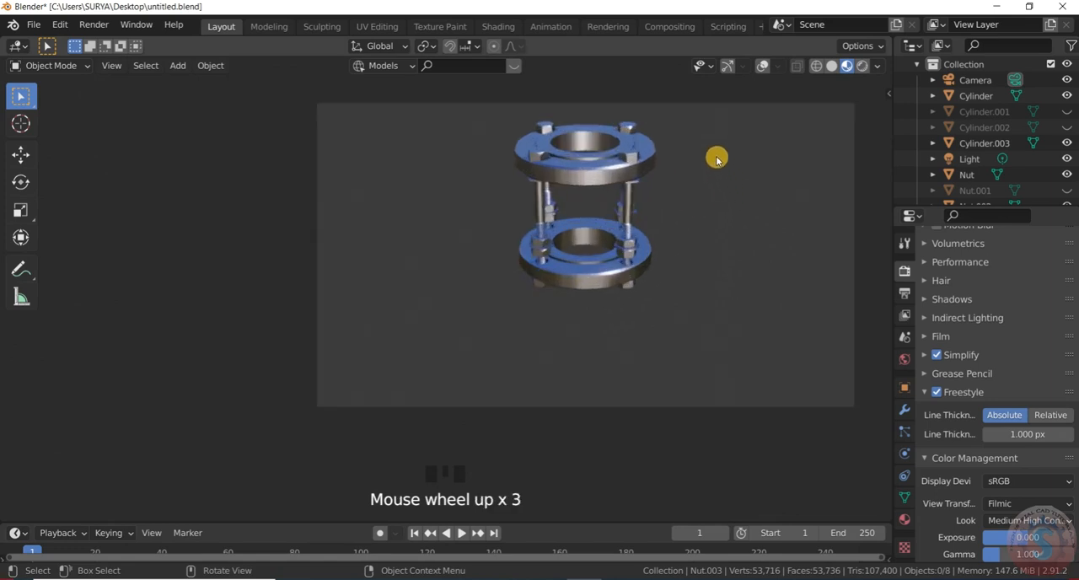
scroll(658, 143, up, 4)
click(877, 66)
click(831, 199)
click(666, 243)
click(811, 209)
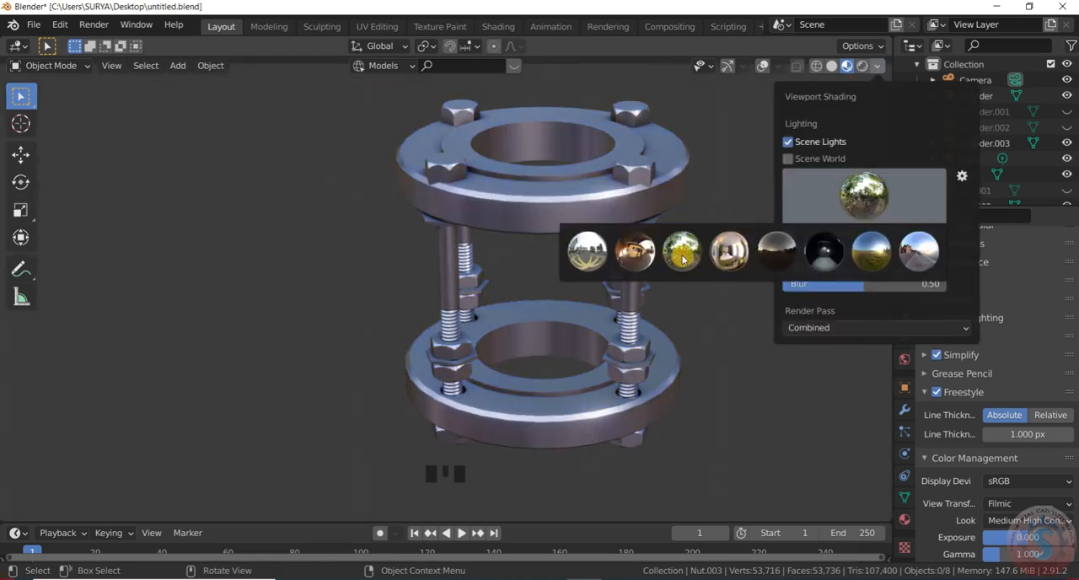
click(639, 251)
click(850, 195)
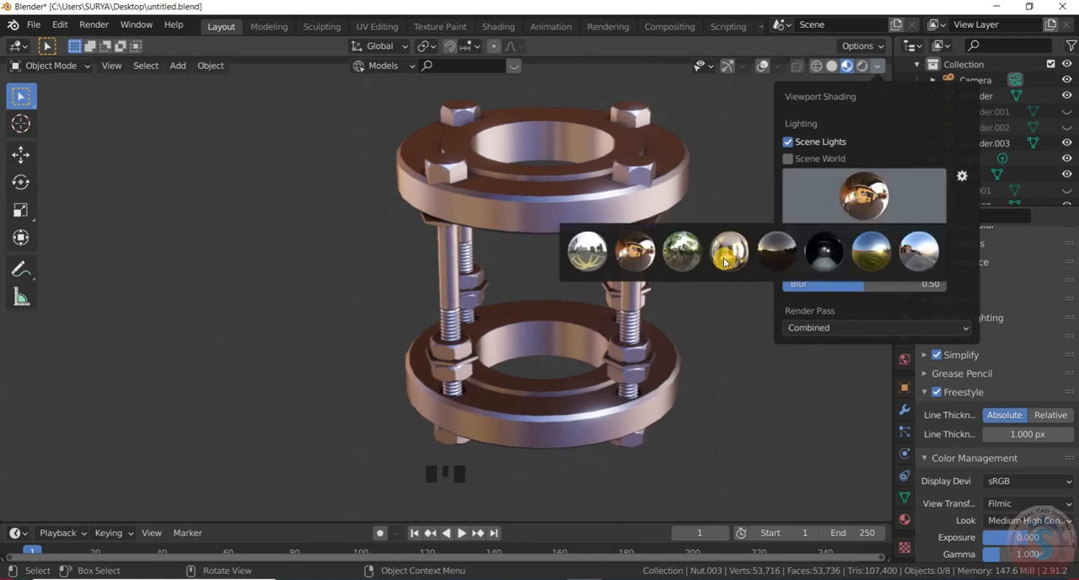
click(725, 257)
- Set the viewport lighting to the city skyline environment
click(877, 206)
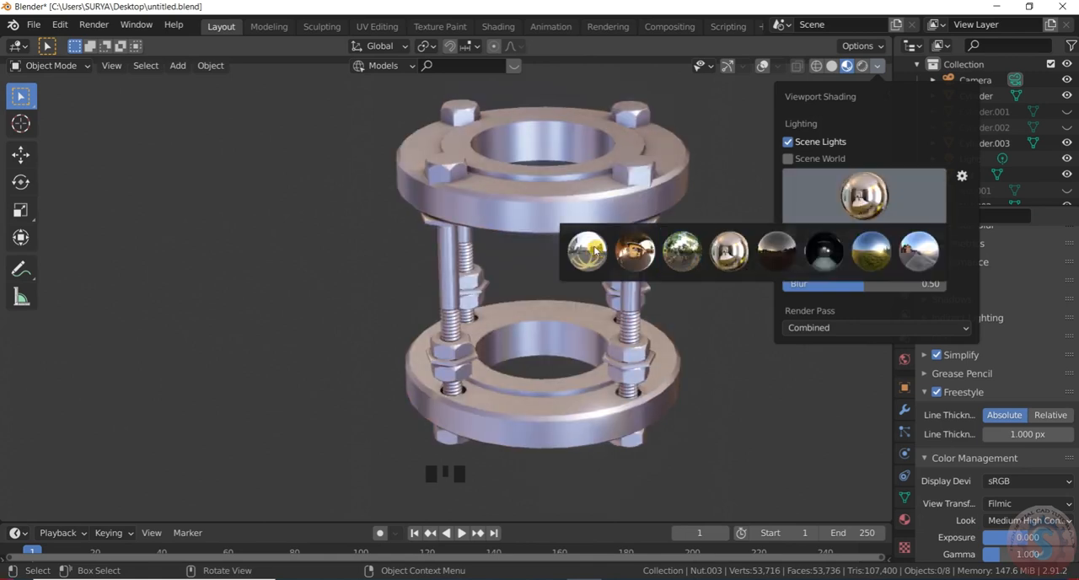
click(595, 250)
scroll(383, 241, down, 2)
scroll(386, 240, up, 2)
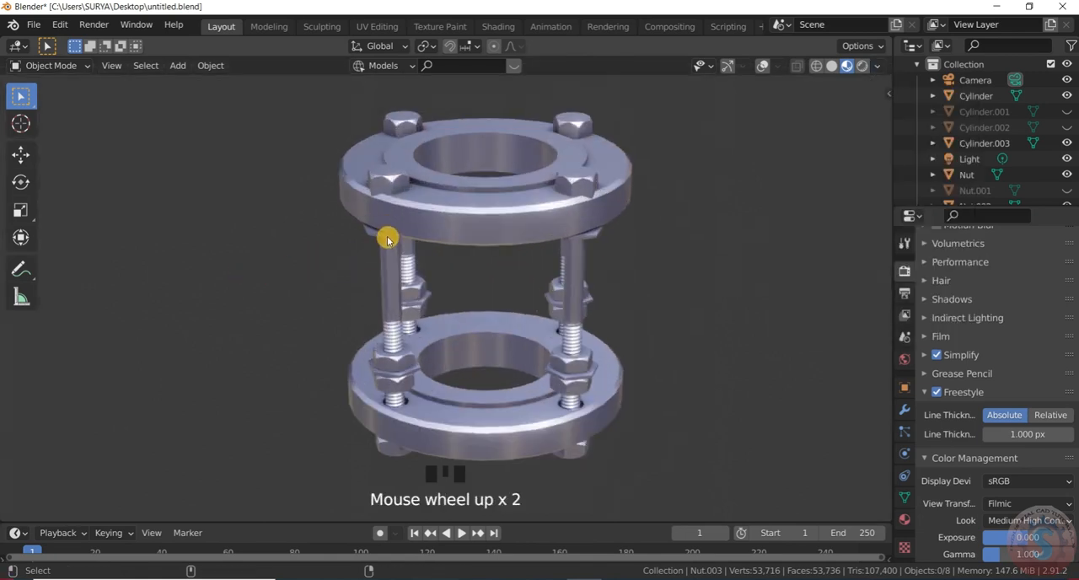
- Examine the assembly under the city skyline lighting in a full-screen viewport, and restore the normal layout
key(ctrl+alt+space)
scroll(672, 359, up, 2)
scroll(718, 306, down, 2)
scroll(713, 298, up, 2)
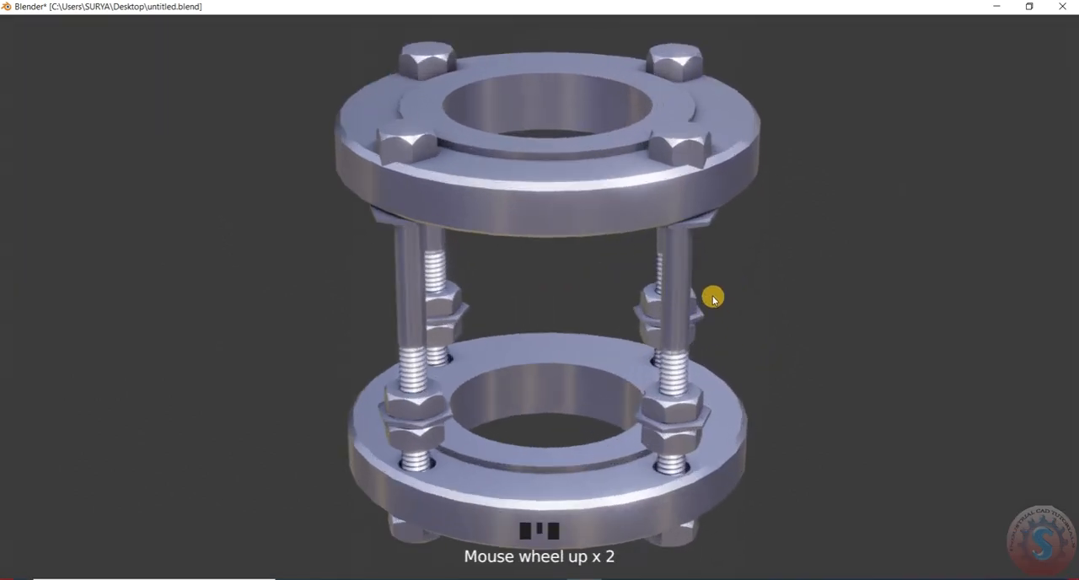
key(ctrl+alt+space)
scroll(655, 298, down, 5)
scroll(662, 313, up, 2)
scroll(674, 308, down, 2)
scroll(667, 297, up, 2)
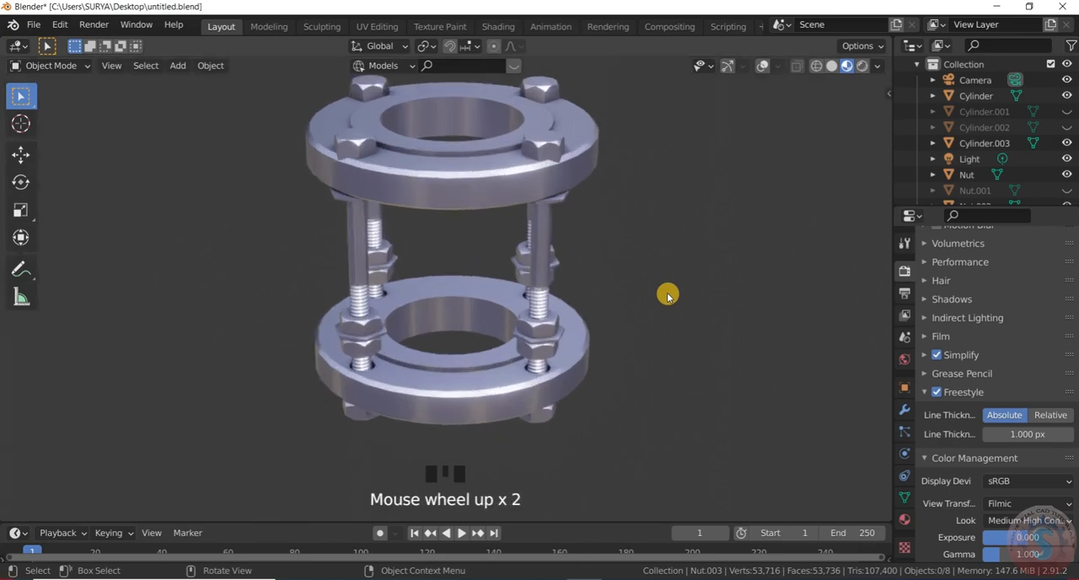